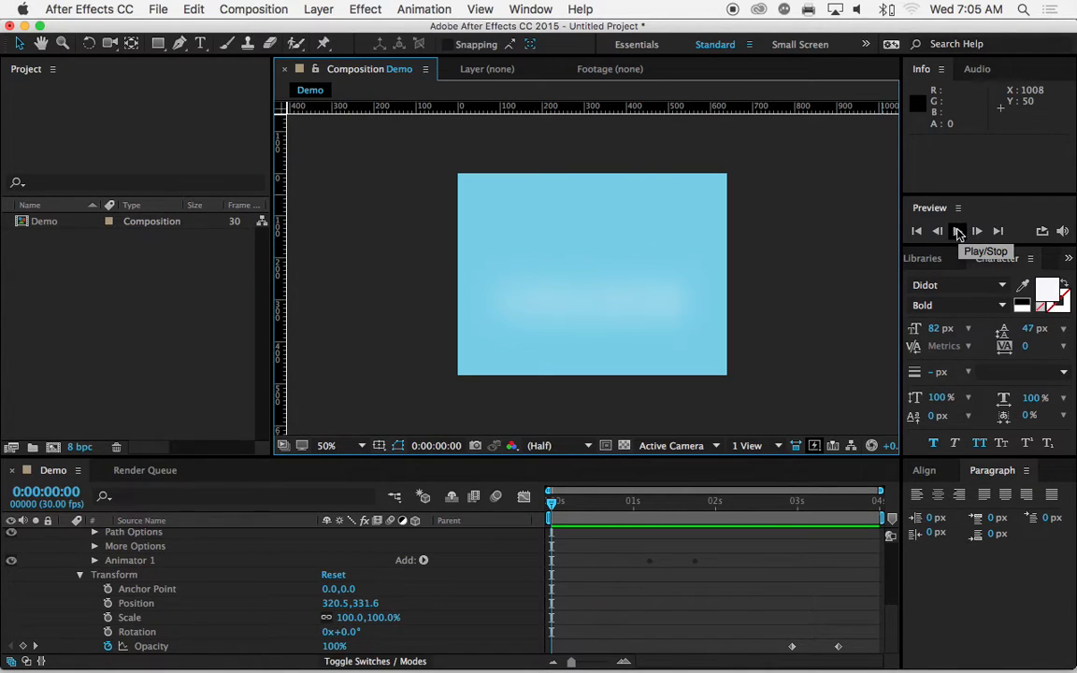
Step: Collapse the properties of the Orange, Coast and COLLEGE layers in the Demo timeline
scroll(99, 576, "up", 5)
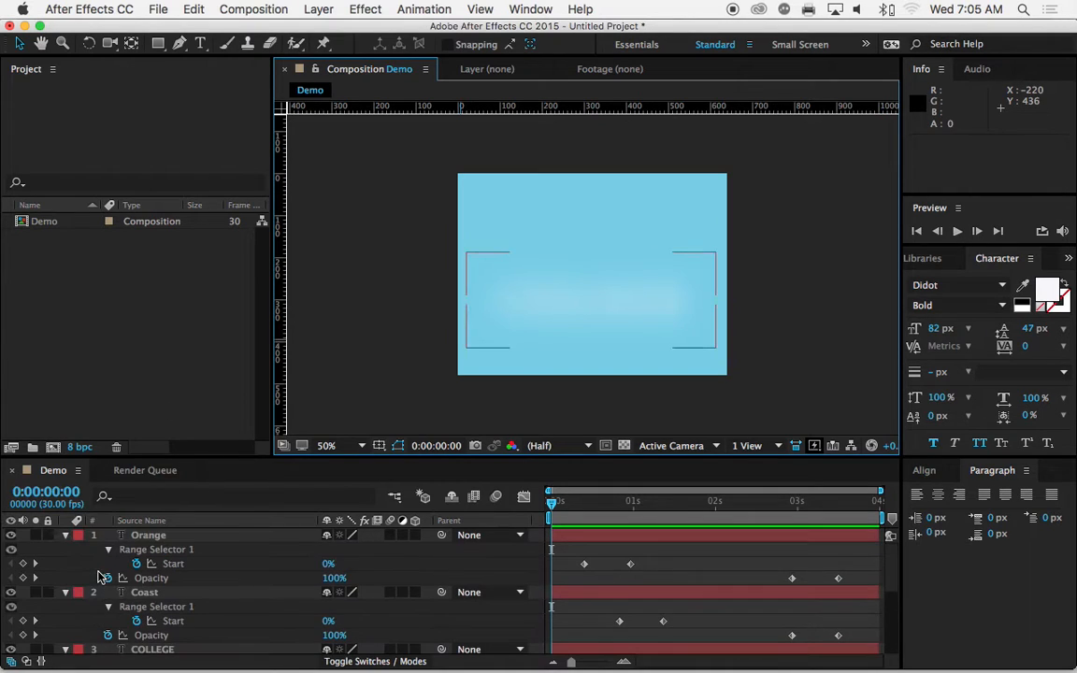
left_click(66, 593)
left_click(67, 535)
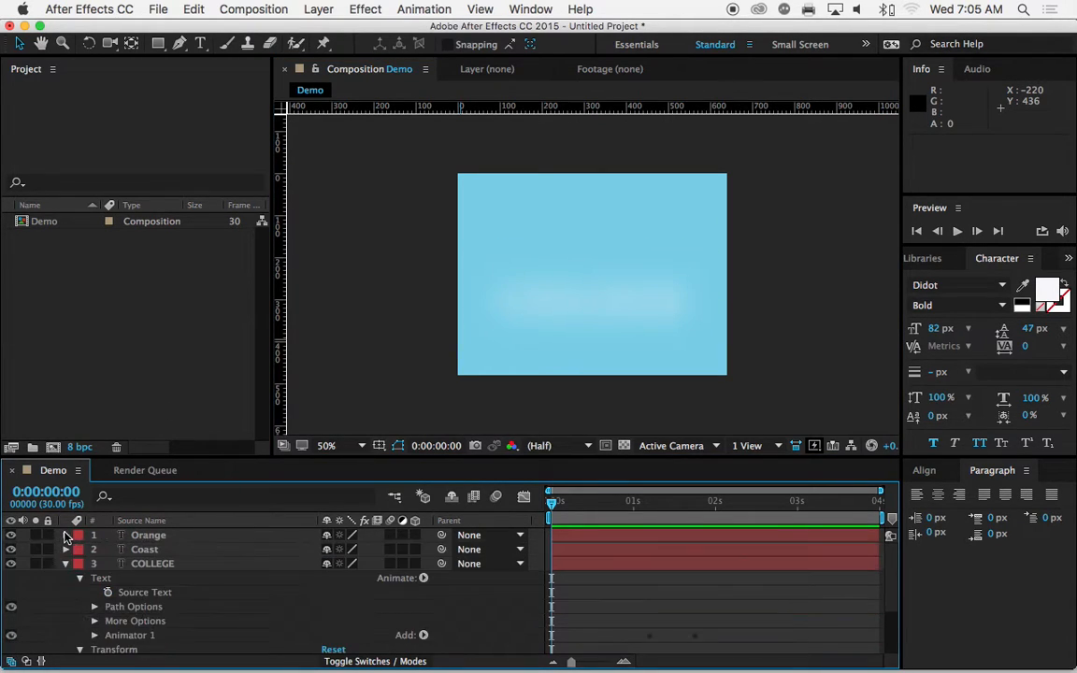
left_click(65, 563)
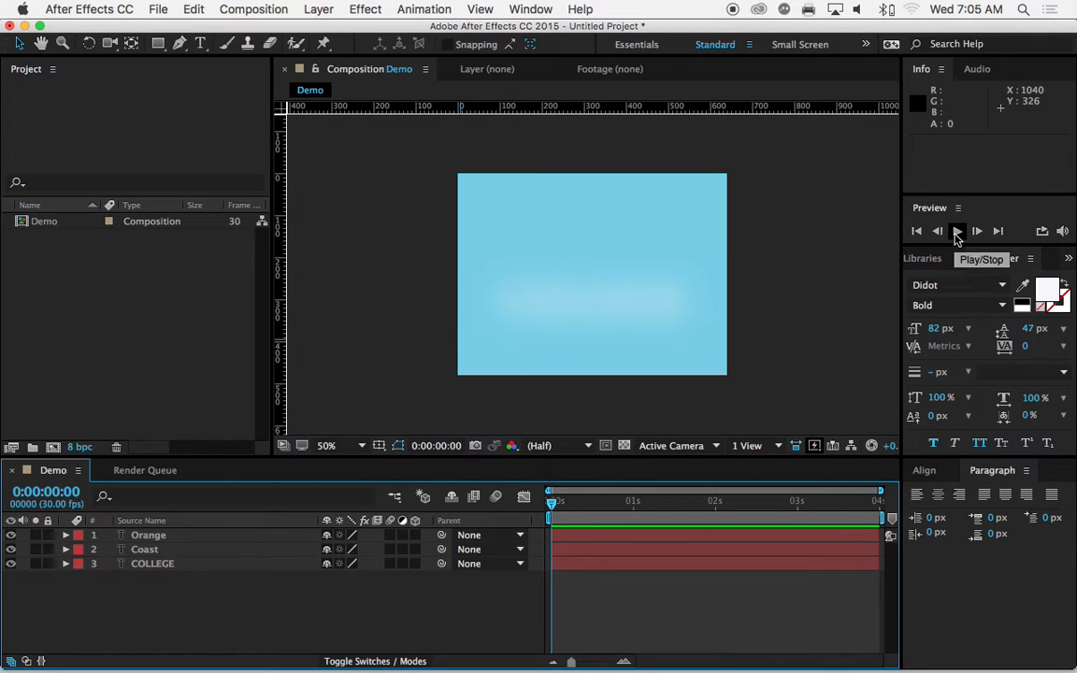
Step: Play the Demo animation with the composition view set to Fit, and scrub back to 0:00:00:26
left_click(956, 232)
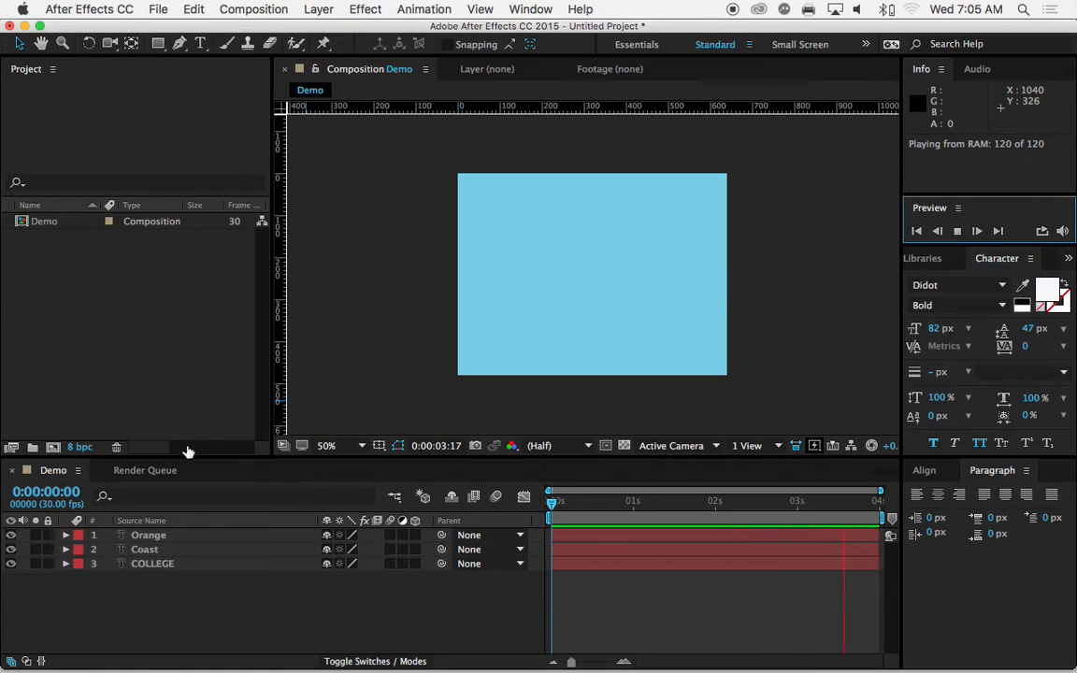
left_click(331, 446)
left_click(355, 417)
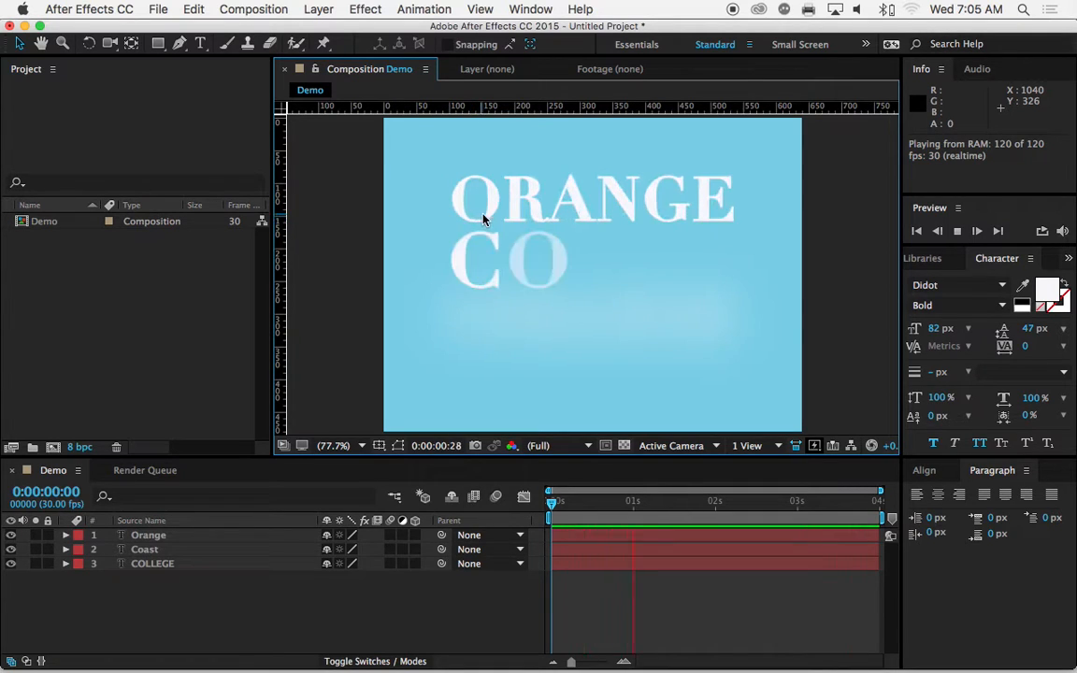
left_click_drag(727, 506, 623, 514)
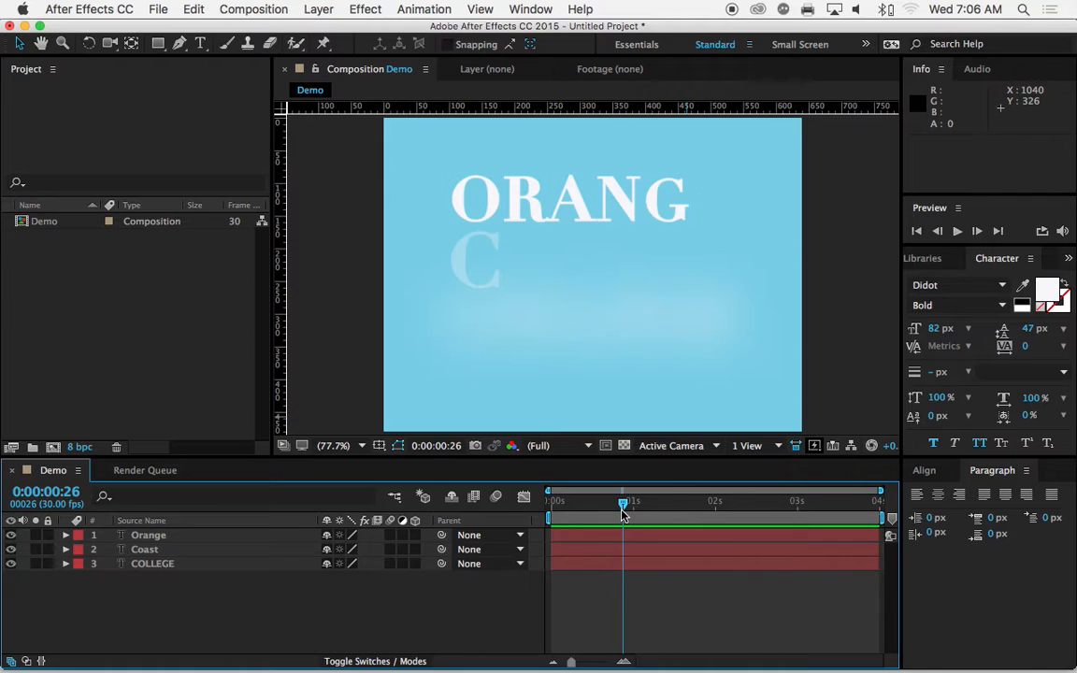
Step: Create a new 640 × 480 px composition at 30 fps with a duration of 0:00:04:00
left_click(221, 10)
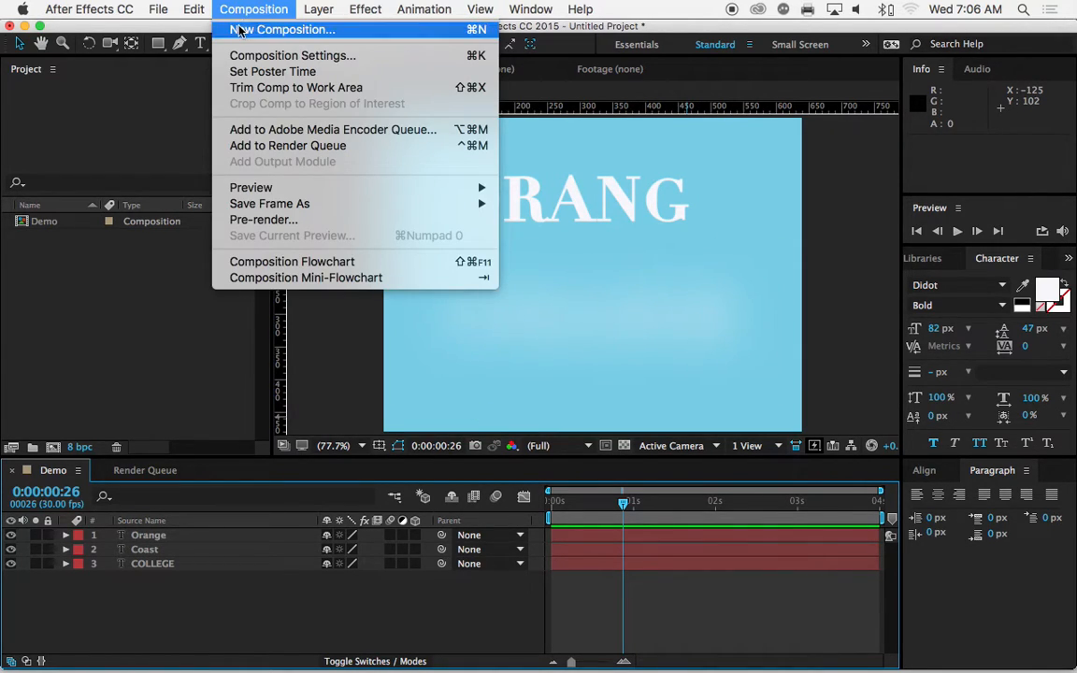
left_click(239, 31)
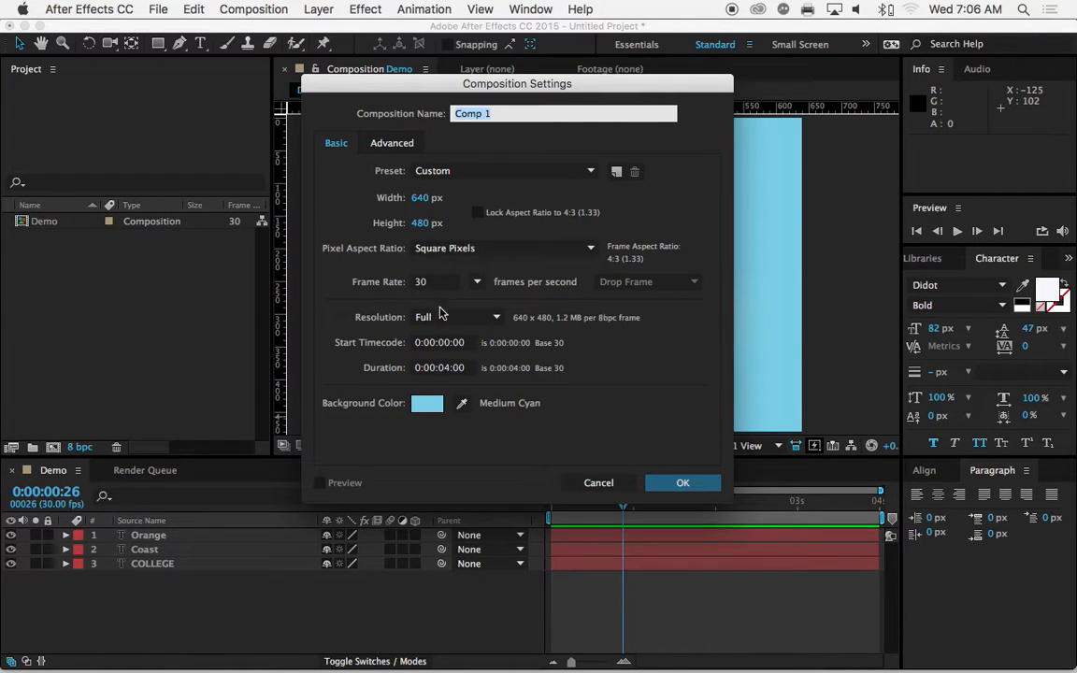
left_click(401, 367)
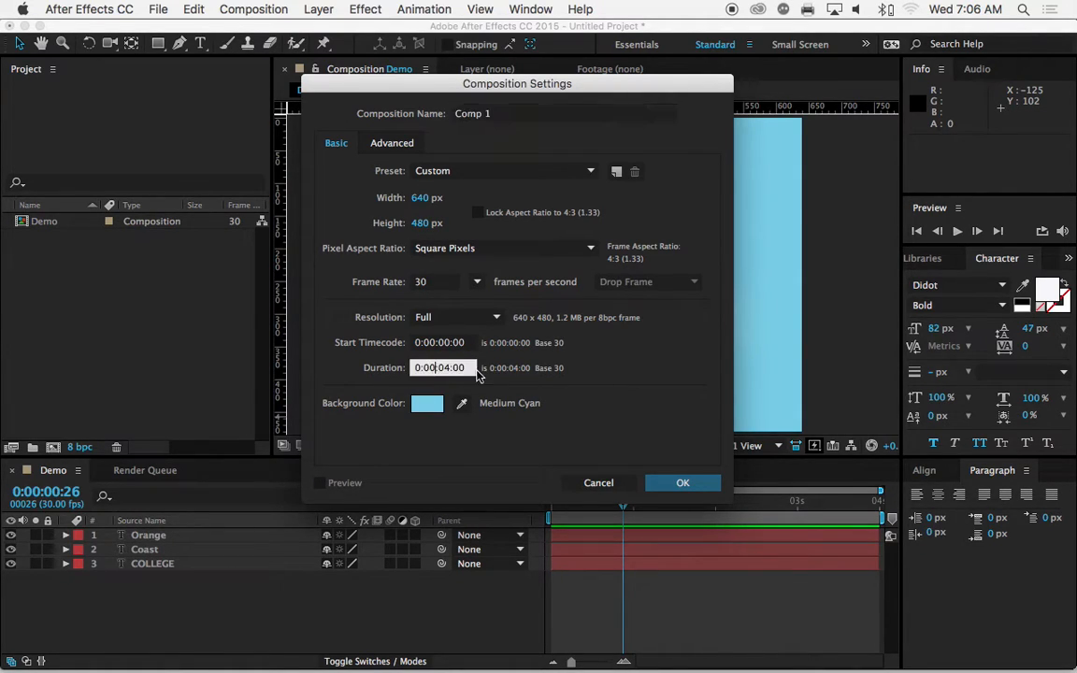
left_click_drag(454, 368, 396, 367)
type("400")
left_click(454, 343)
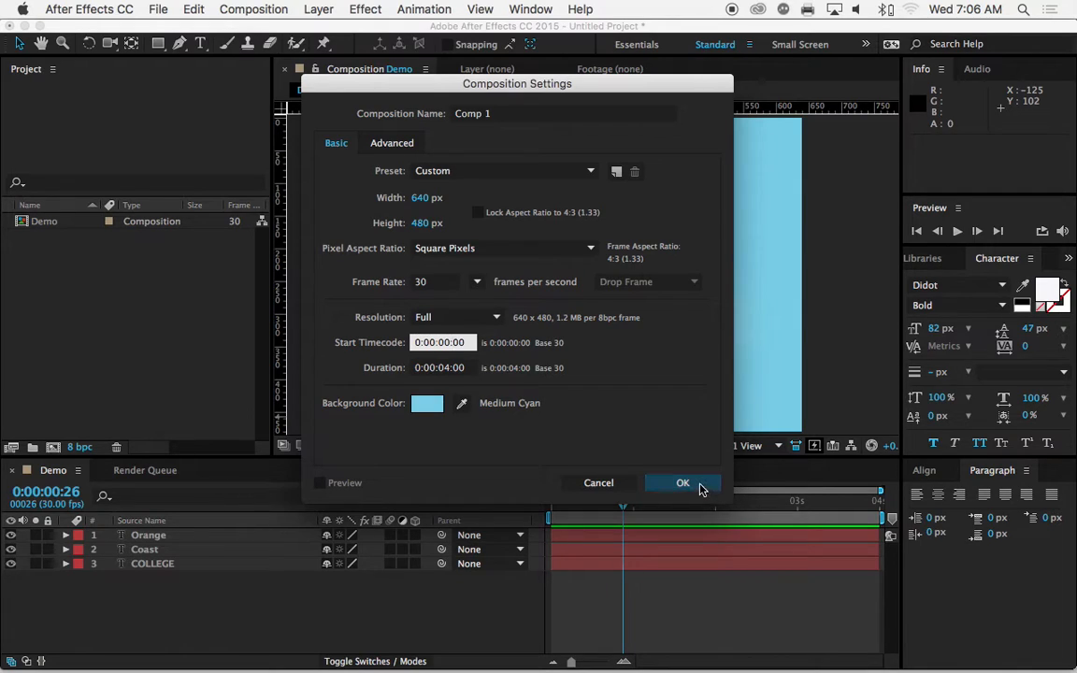
left_click(682, 483)
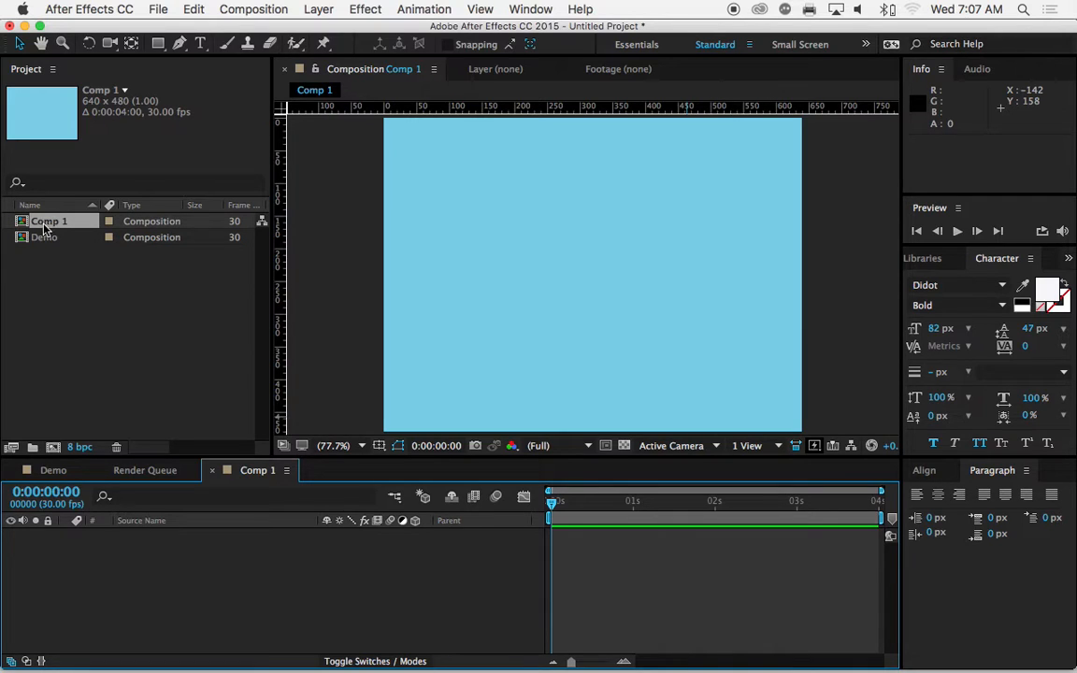
Step: Rename the new composition as Text Animation
left_click(47, 225)
key("Return")
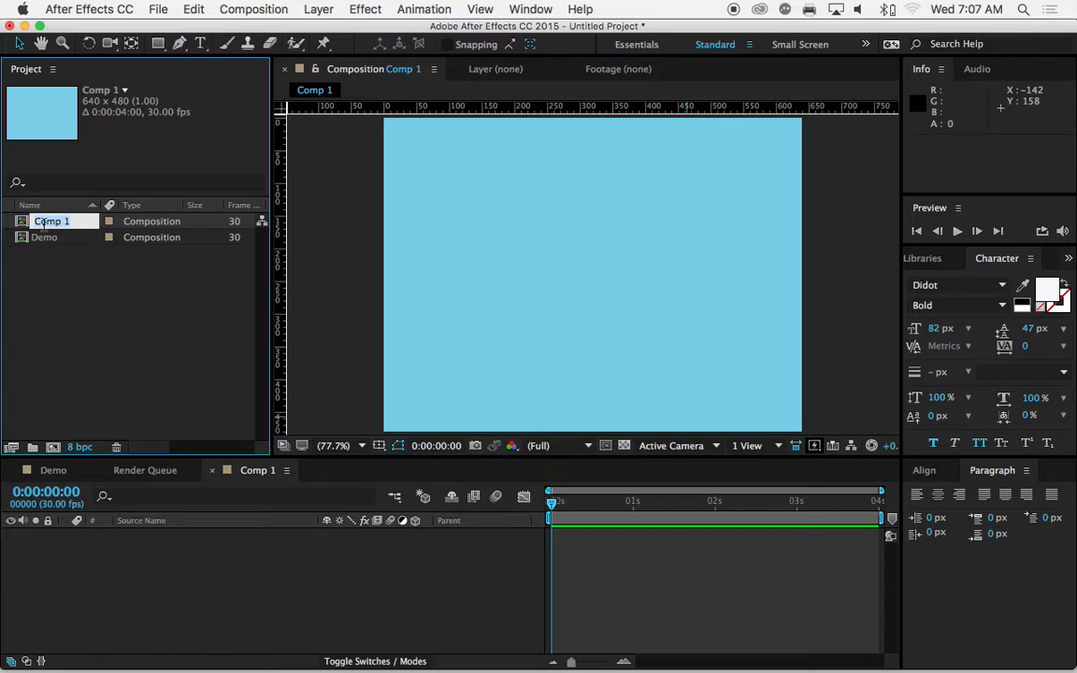
type("Text An…io")
type("nimation")
key("Return")
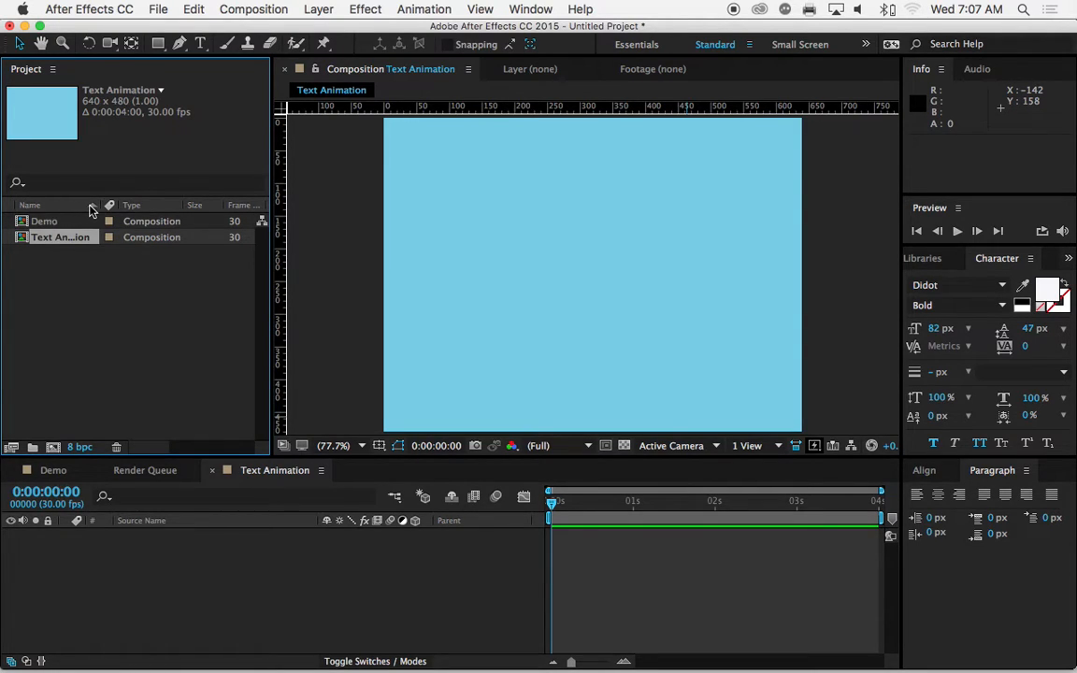
Step: Set the font size to 46 px and add a text layer reading "orange" in the upper part of the composition
left_click(199, 45)
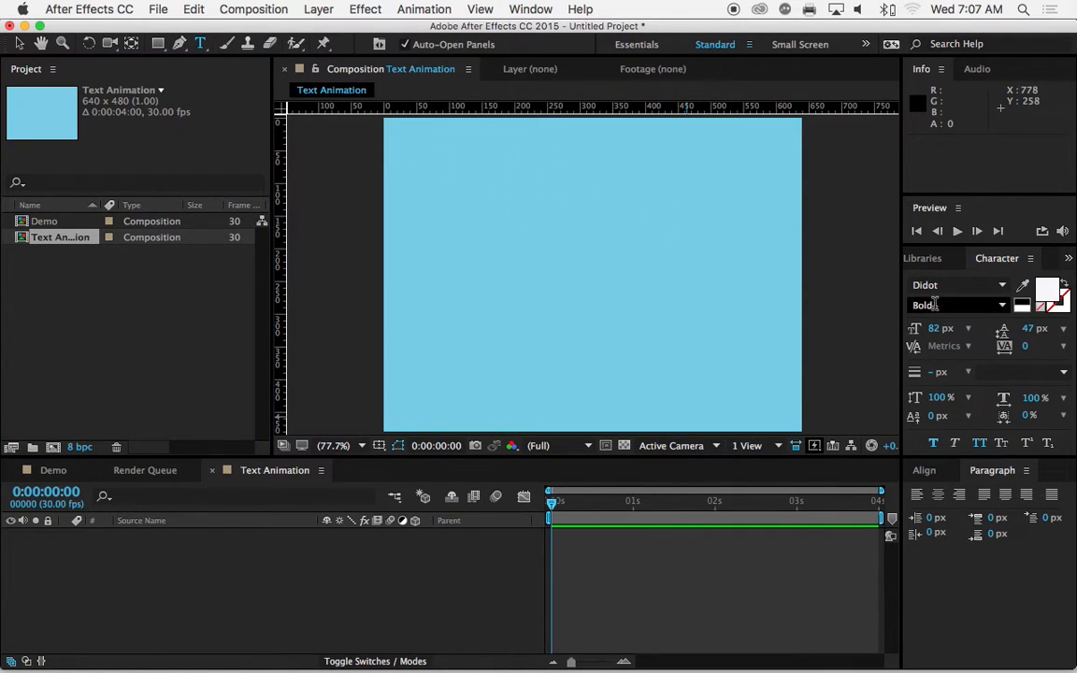
left_click_drag(934, 330, 903, 330)
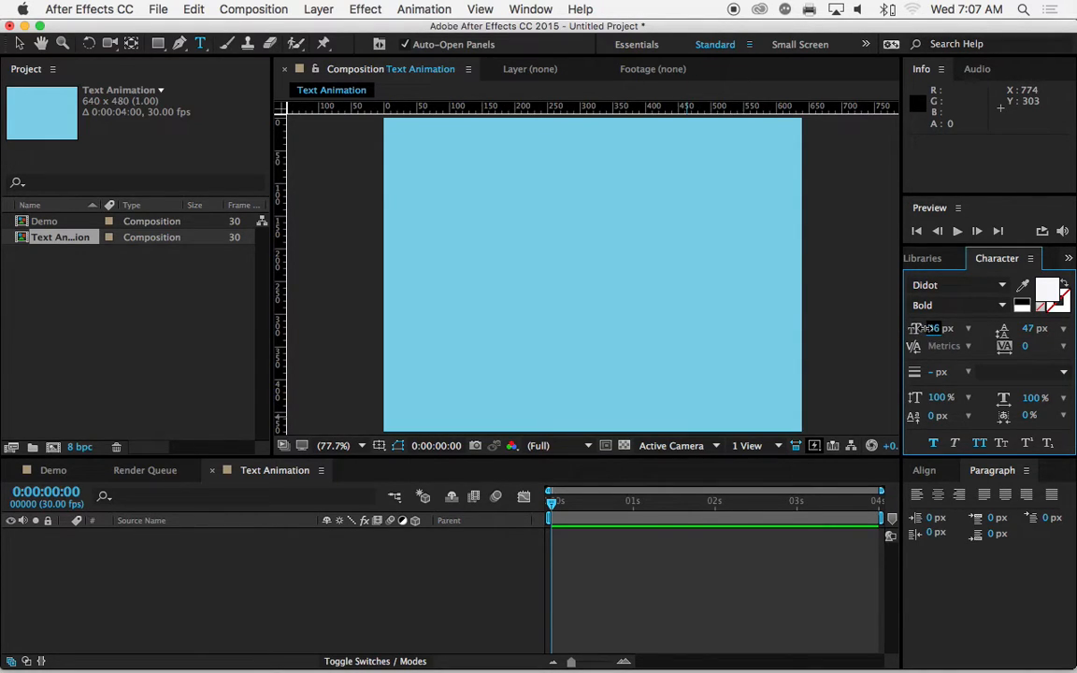
left_click(505, 183)
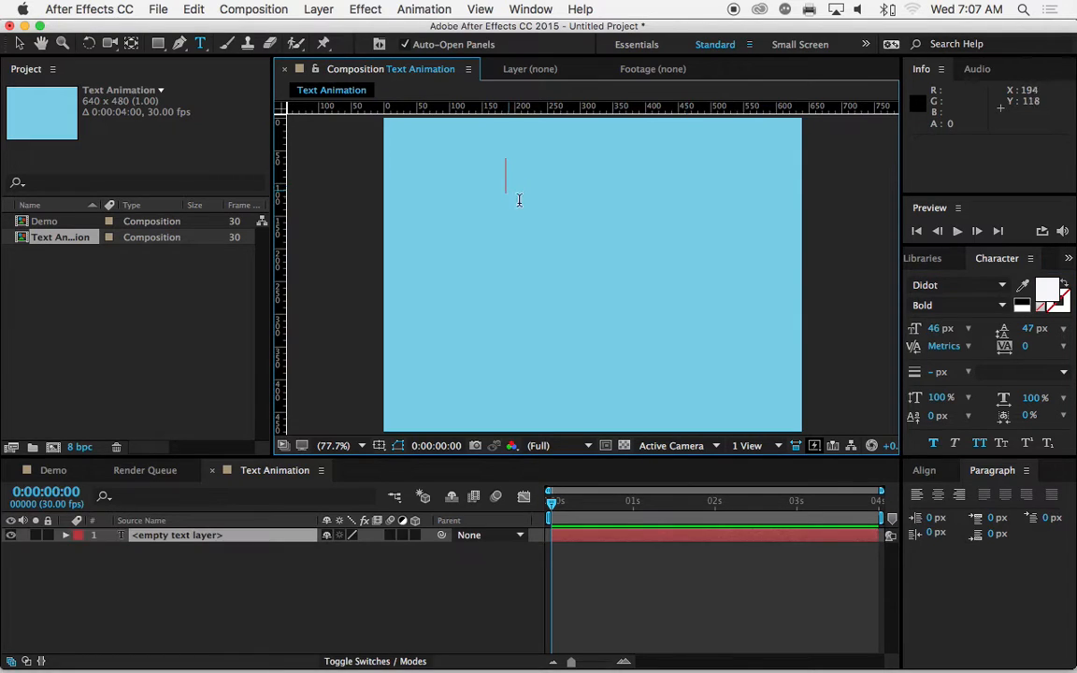
type("orange")
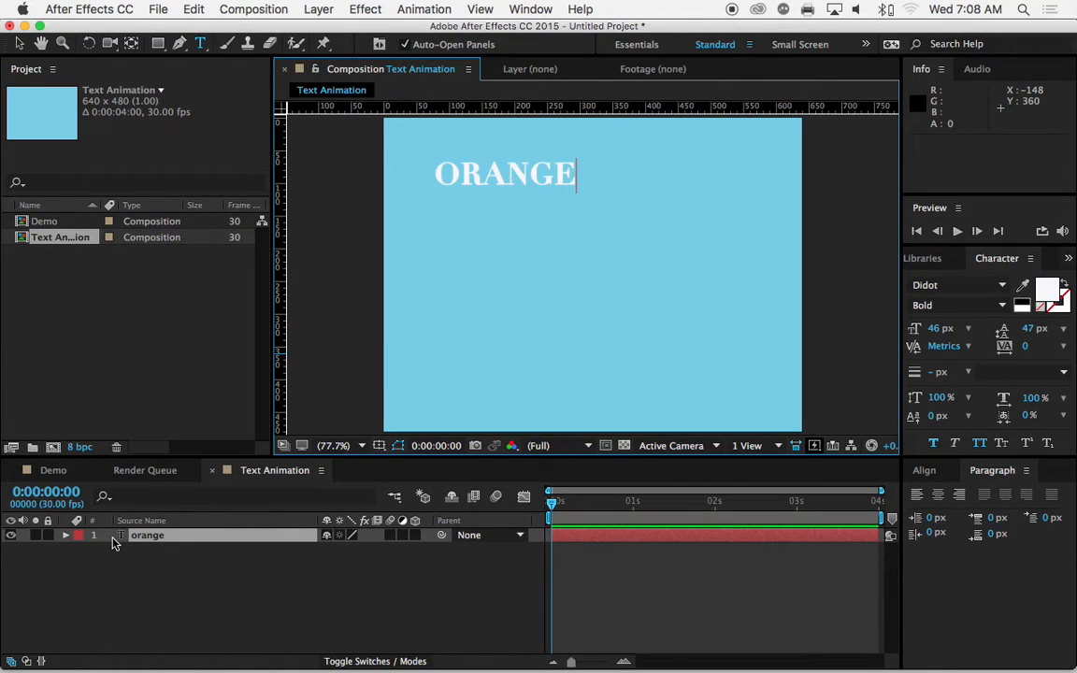
left_click(147, 564)
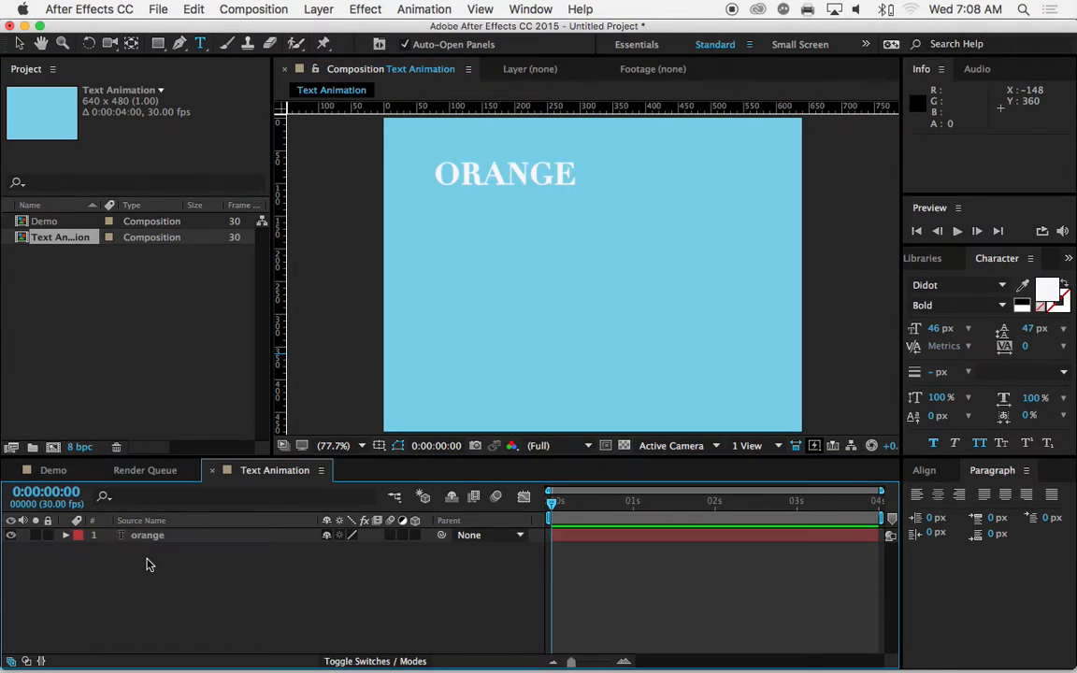
Step: Add a second, separate text layer reading "Coast" below ORANGE
left_click(491, 256)
left_click(482, 241)
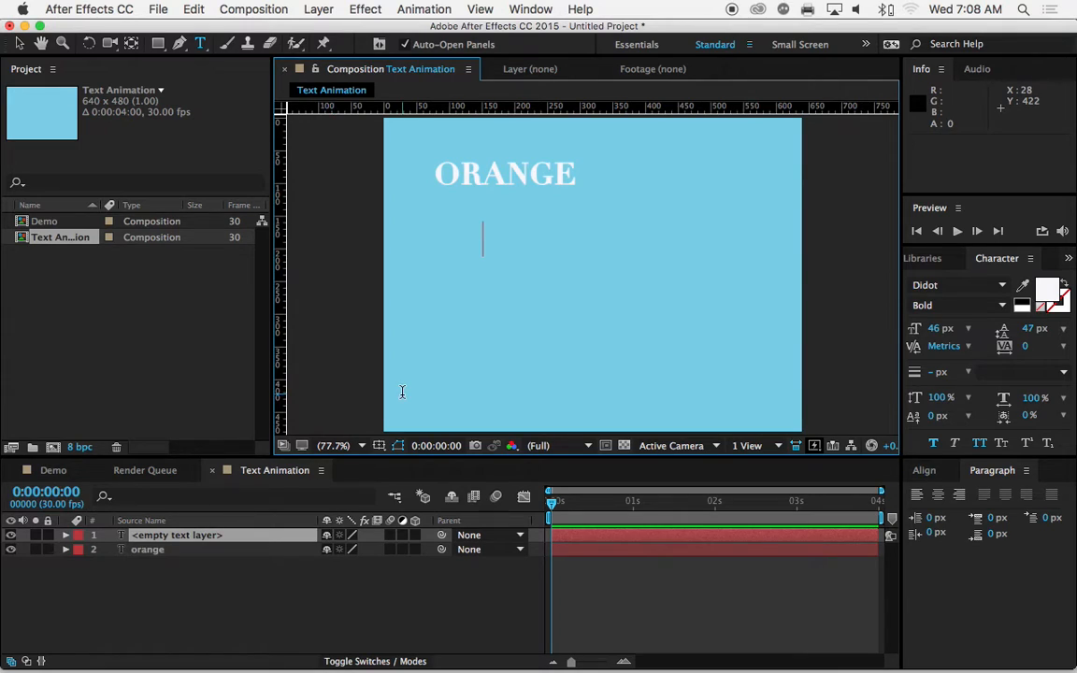
type("oast")
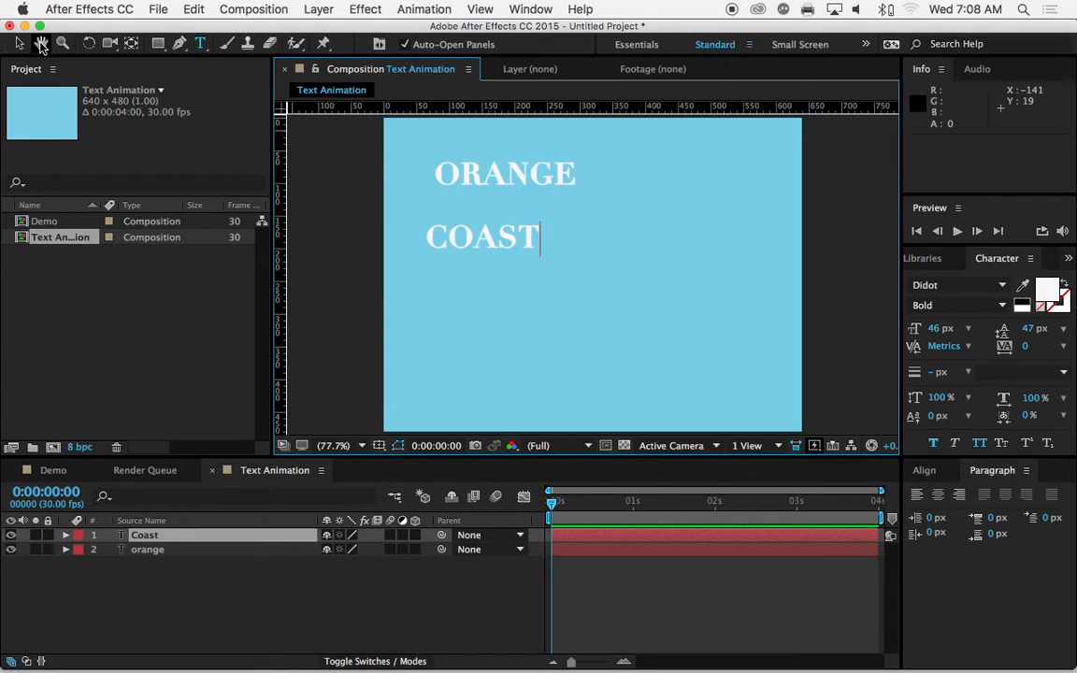
type("a")
key("BackSpace")
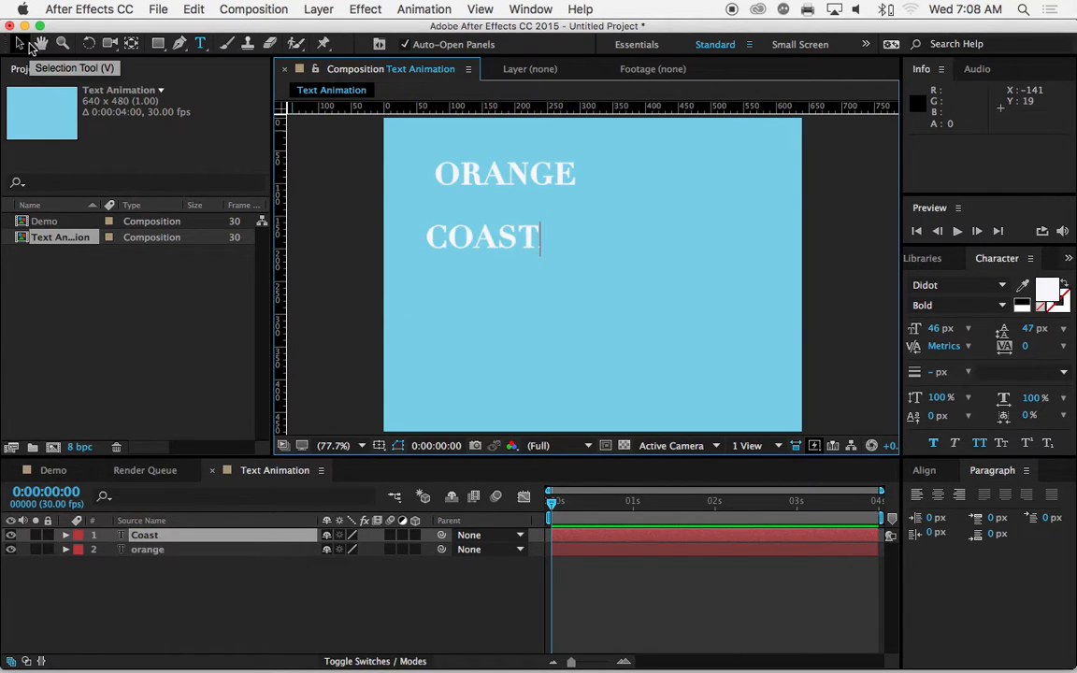
left_click(155, 571)
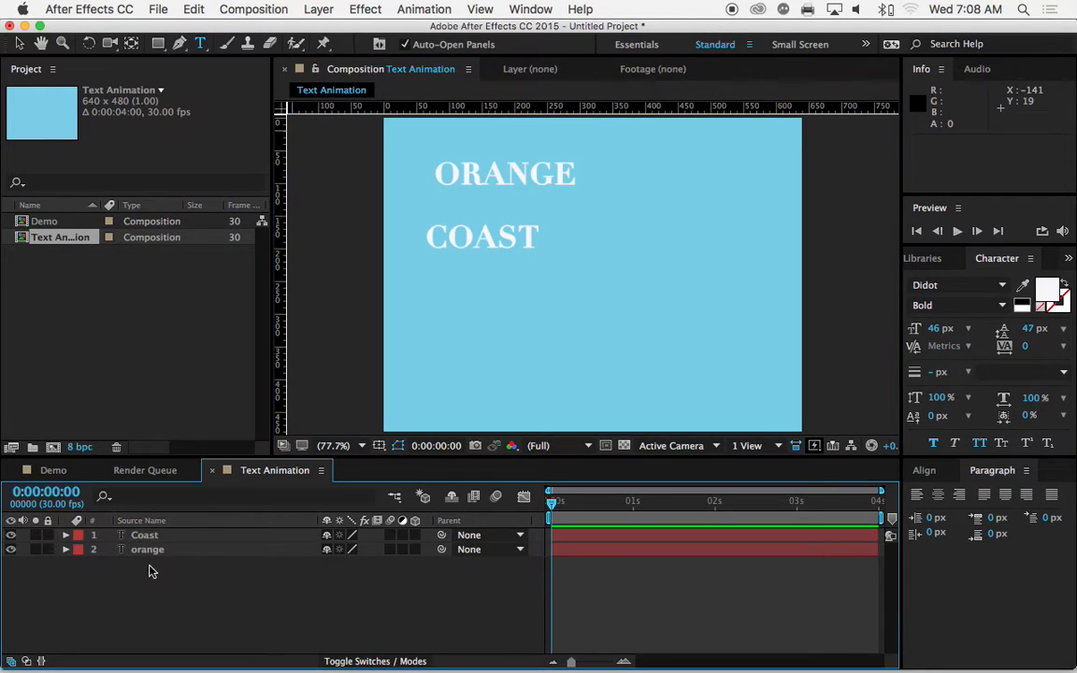
Step: Add a third text layer reading "College" below COAST and move the current time to 0:00:01:00
left_click(455, 301)
type("COLLEGE")
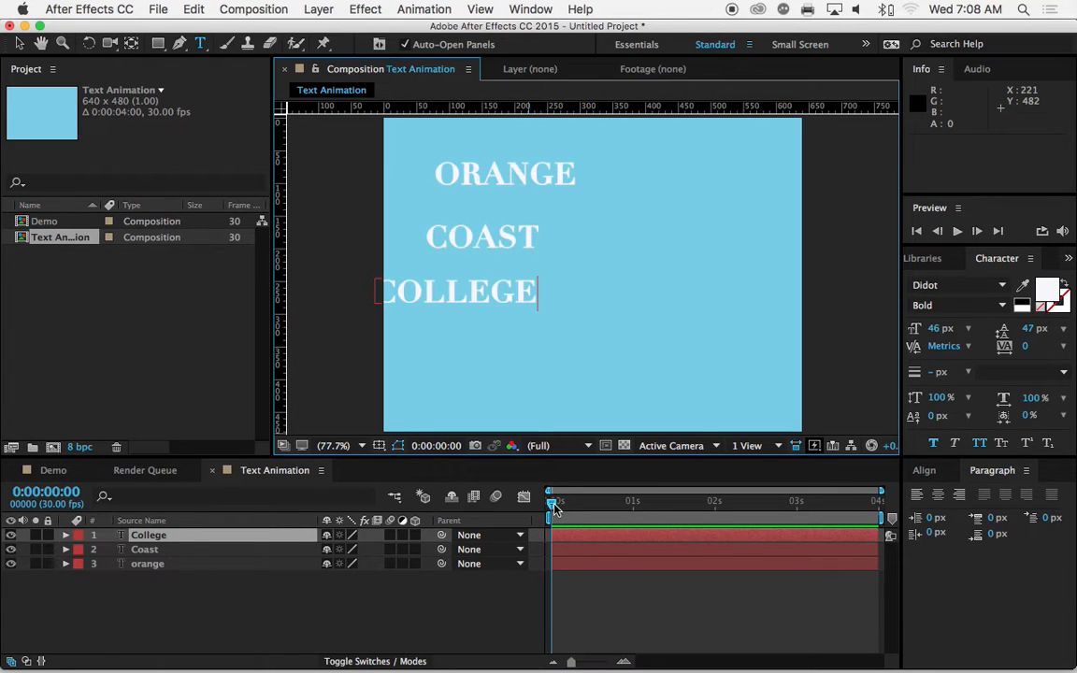
left_click_drag(554, 508, 636, 516)
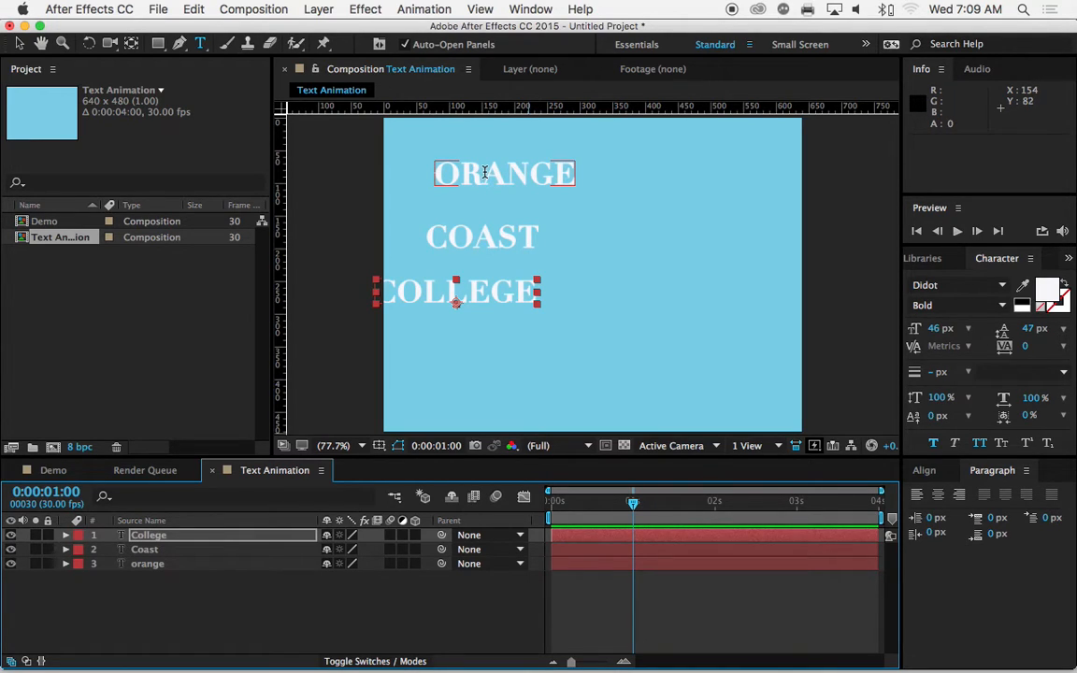
Step: Reorder the text layers so that orange is first, Coast second and College third
left_click(155, 550)
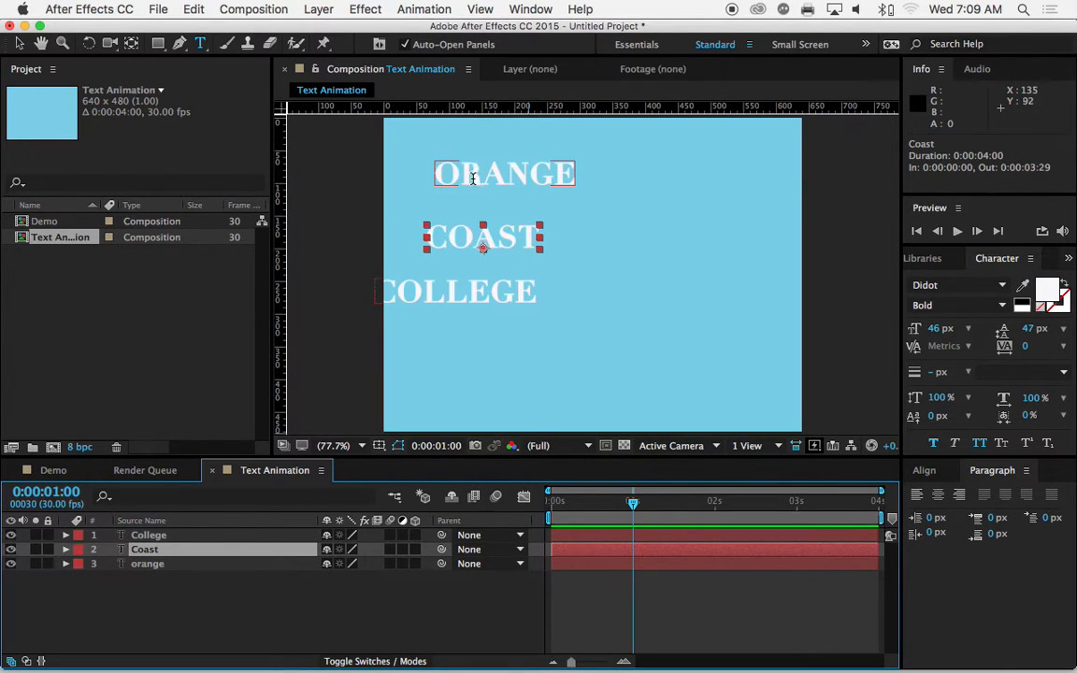
left_click(186, 566)
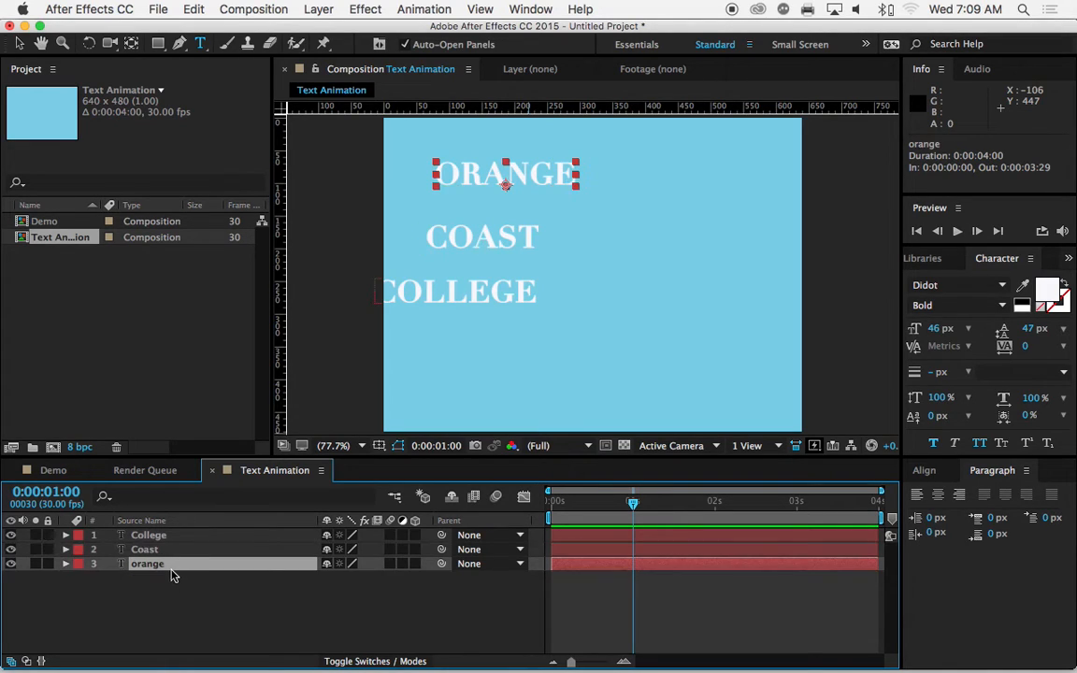
mouse_move(147, 570)
left_mouse_down()
mouse_move(153, 544)
mouse_move(145, 567)
mouse_move(140, 553)
left_mouse_up()
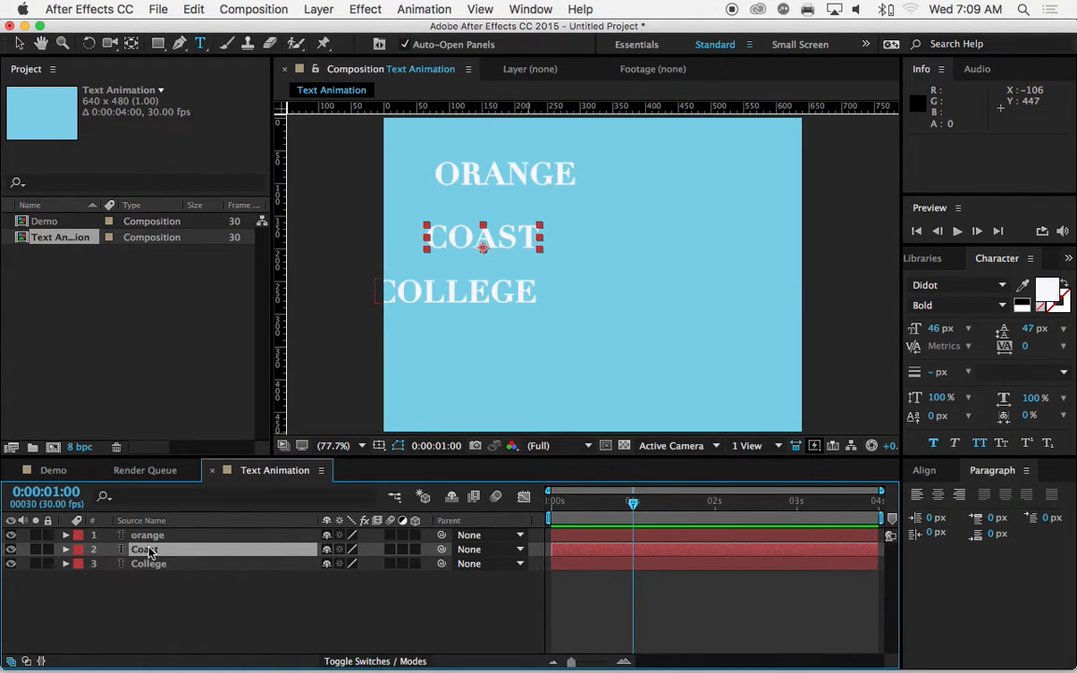
Step: Move COAST to the middle of the frame and center-align it horizontally and vertically to the composition
left_click(22, 44)
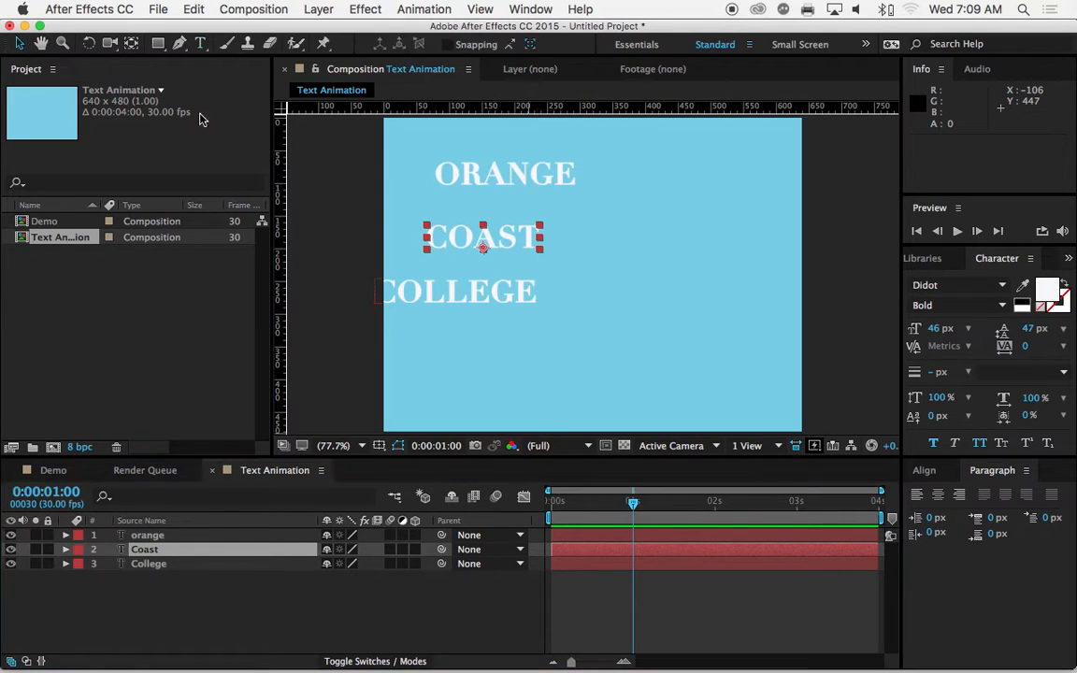
left_click_drag(457, 242, 568, 265)
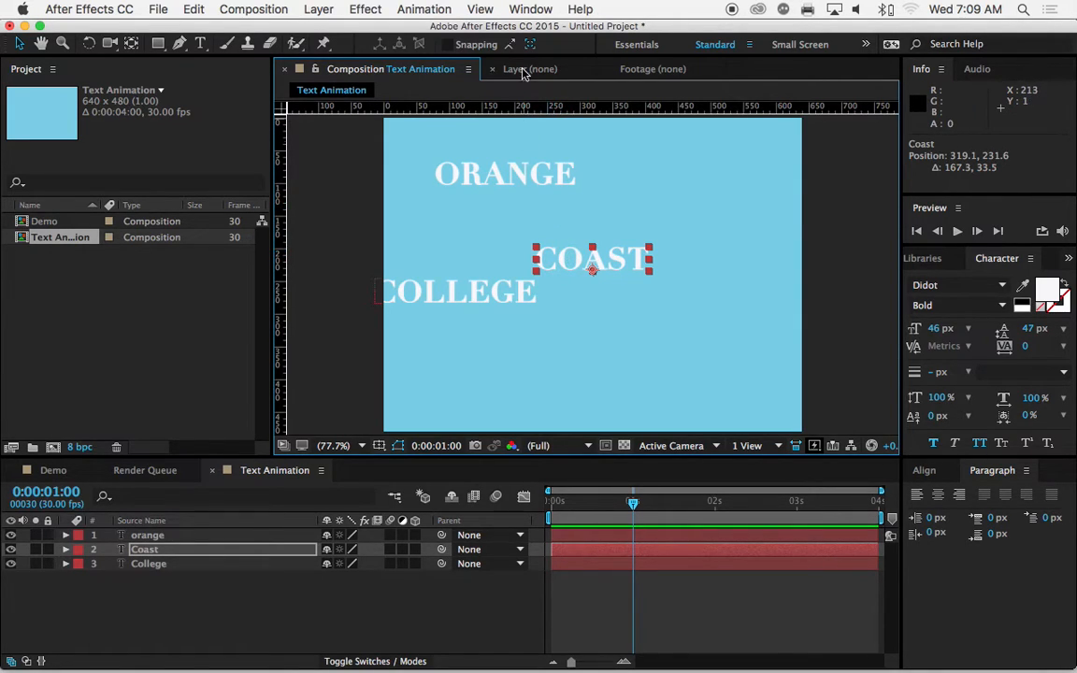
left_click(530, 9)
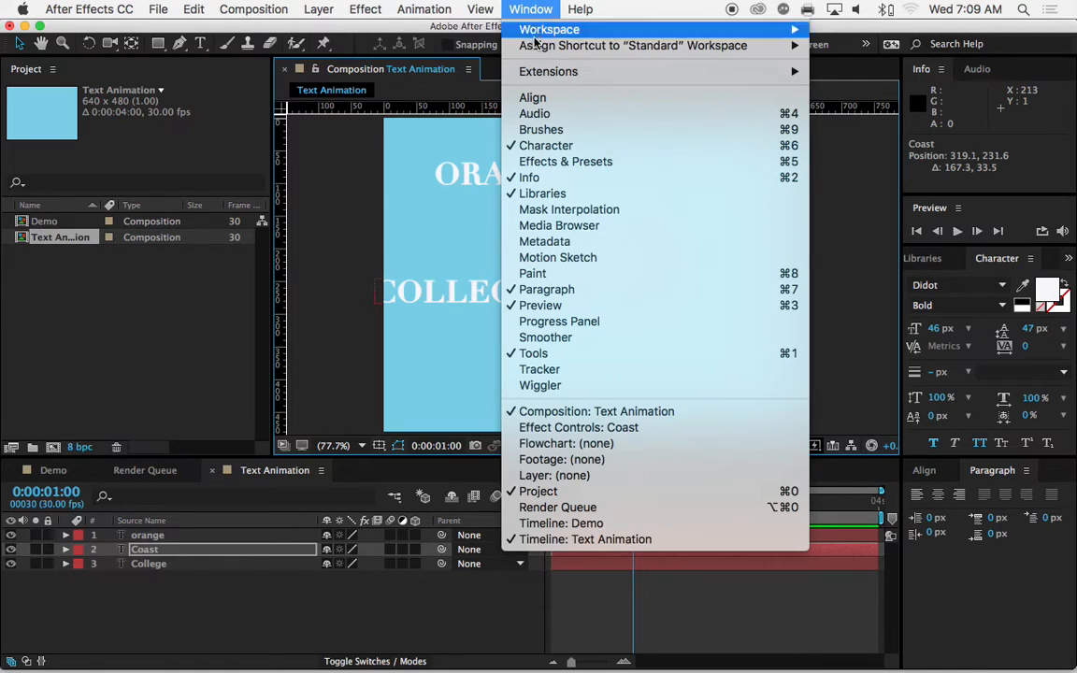
left_click(535, 98)
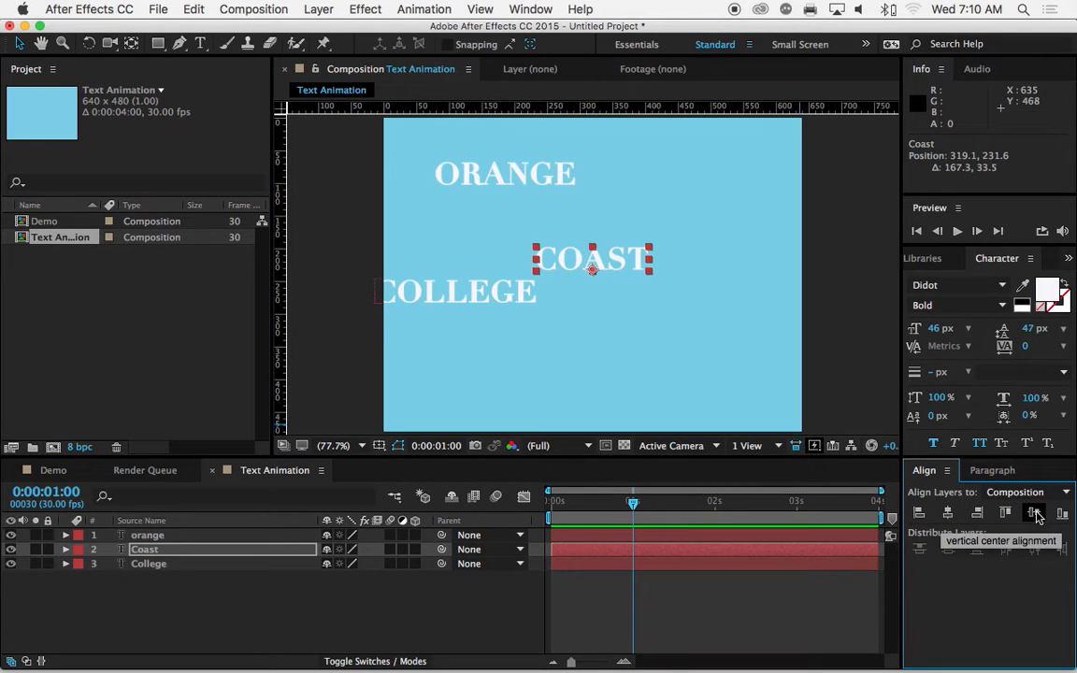
left_click(948, 514)
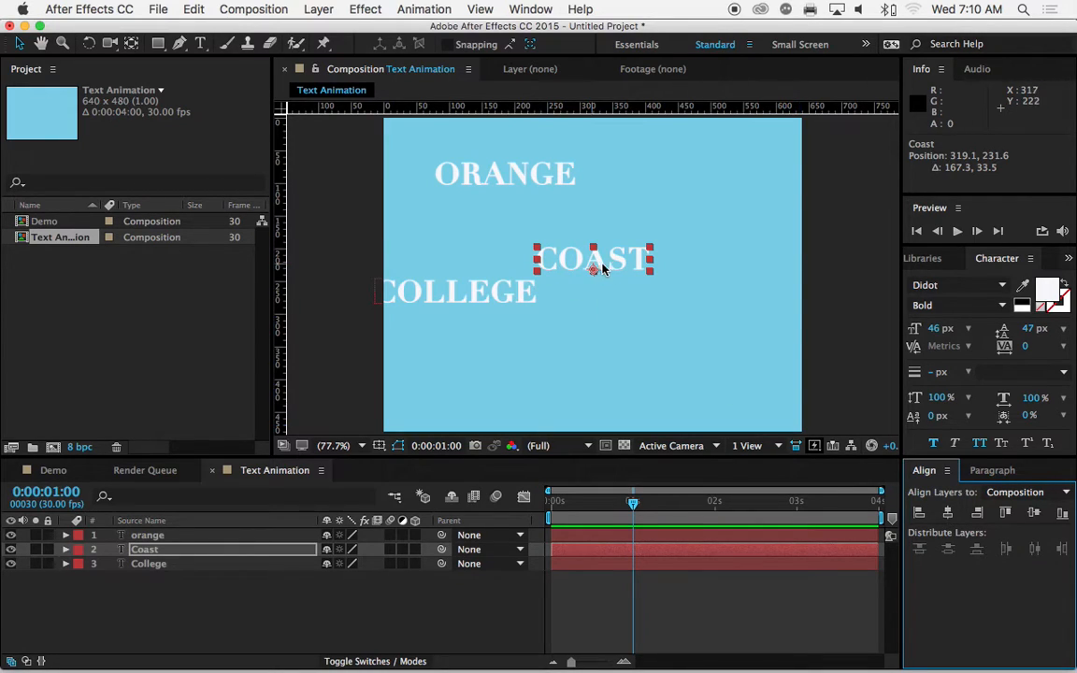
left_click(1035, 513)
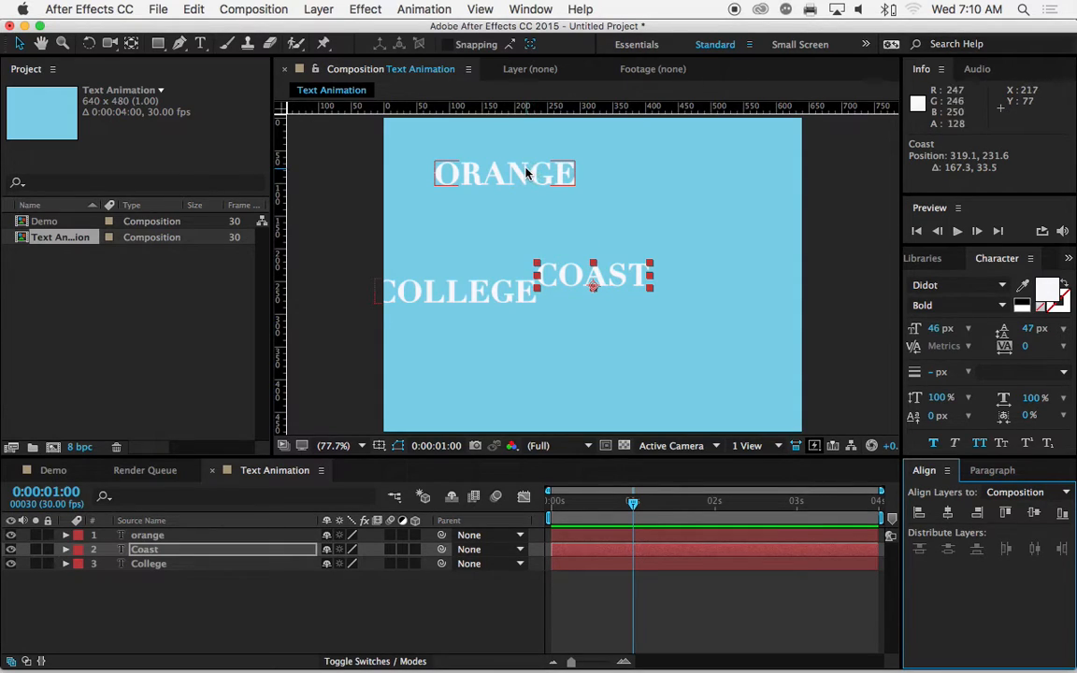
Step: Place ORANGE just above COAST and COLLEGE just below it, centering both horizontally to the composition
left_click_drag(517, 172, 603, 232)
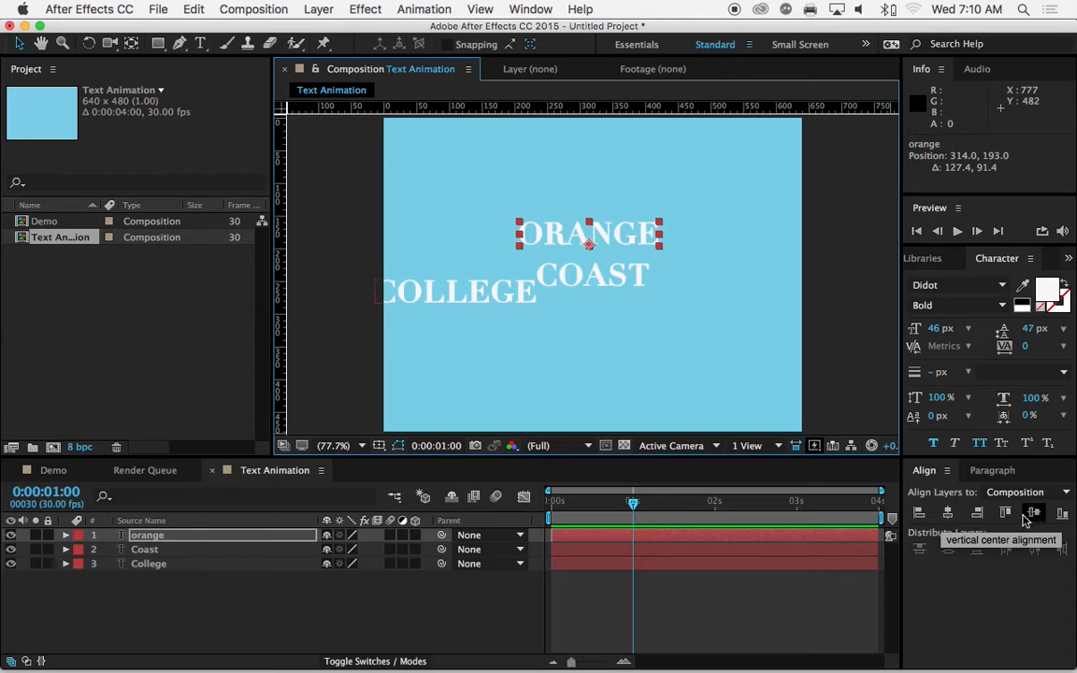
left_click(949, 514)
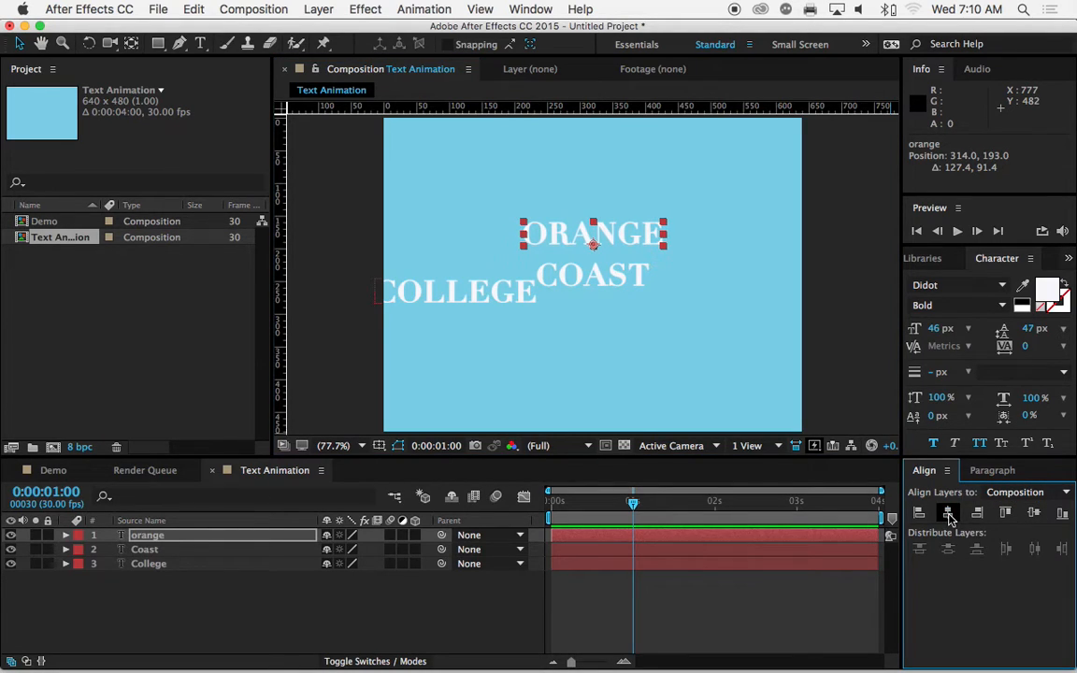
left_click(464, 301)
left_click_drag(464, 301, 594, 329)
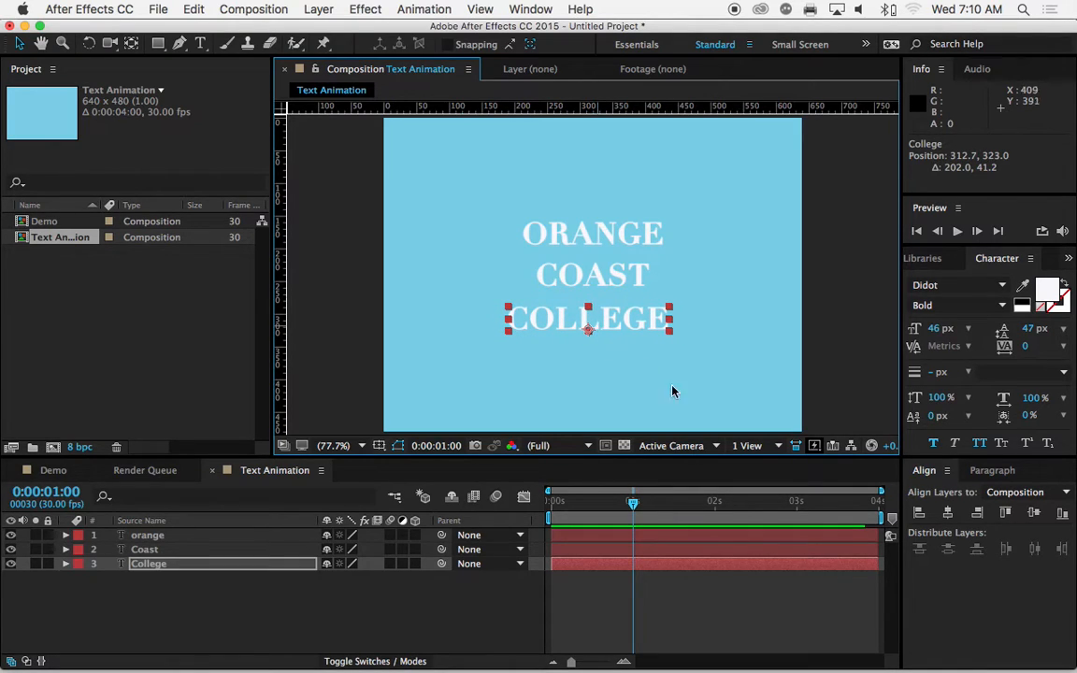
left_click(950, 516)
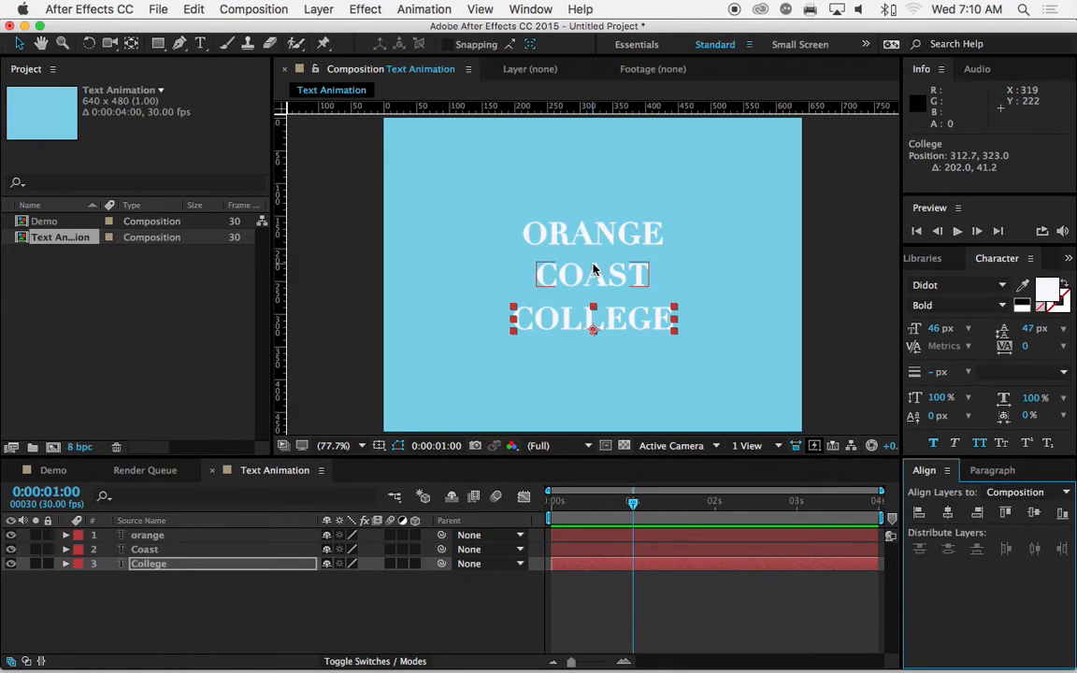
Step: Set the COAST text's font size to 117 px and center it vertically in the composition
left_click(198, 44)
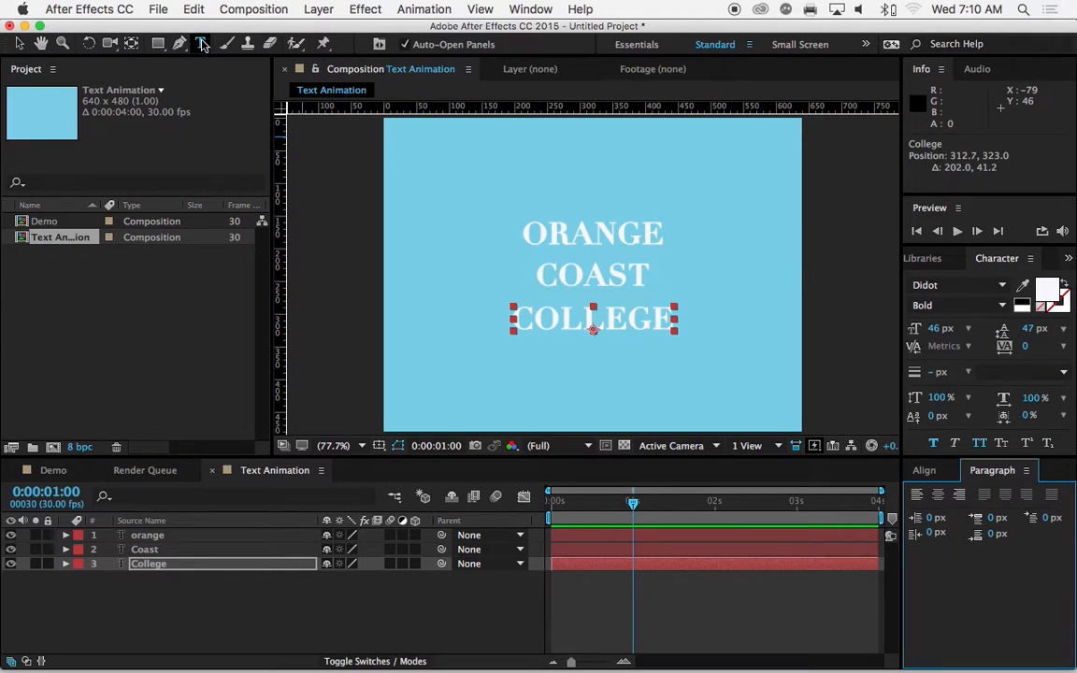
left_click(602, 276)
double_click(602, 277)
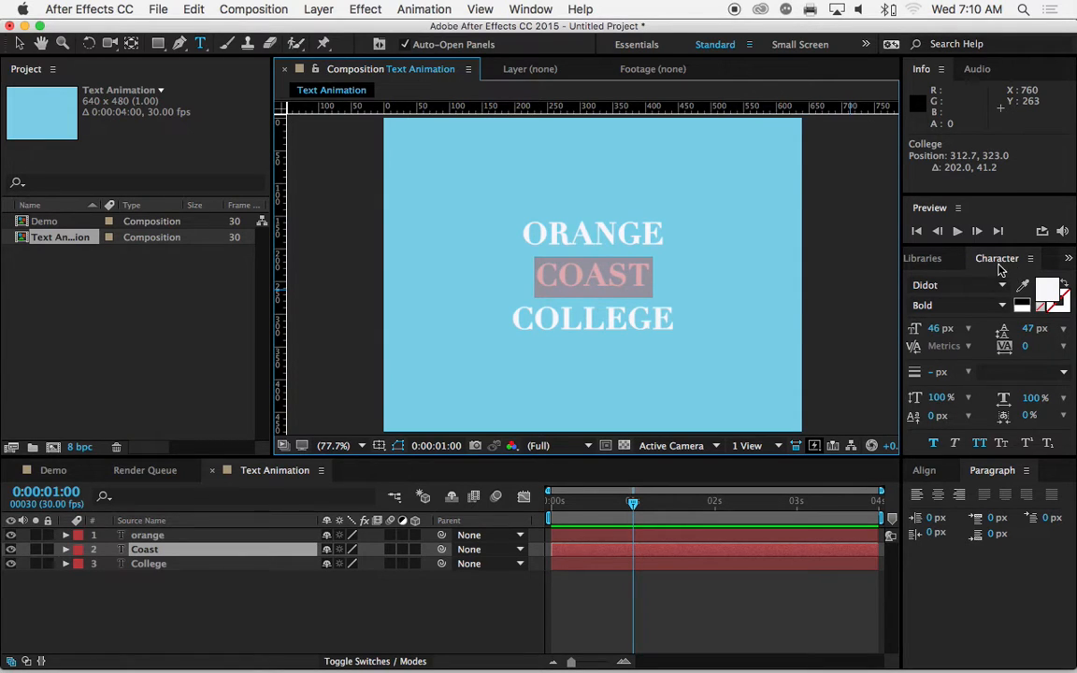
left_click(517, 9)
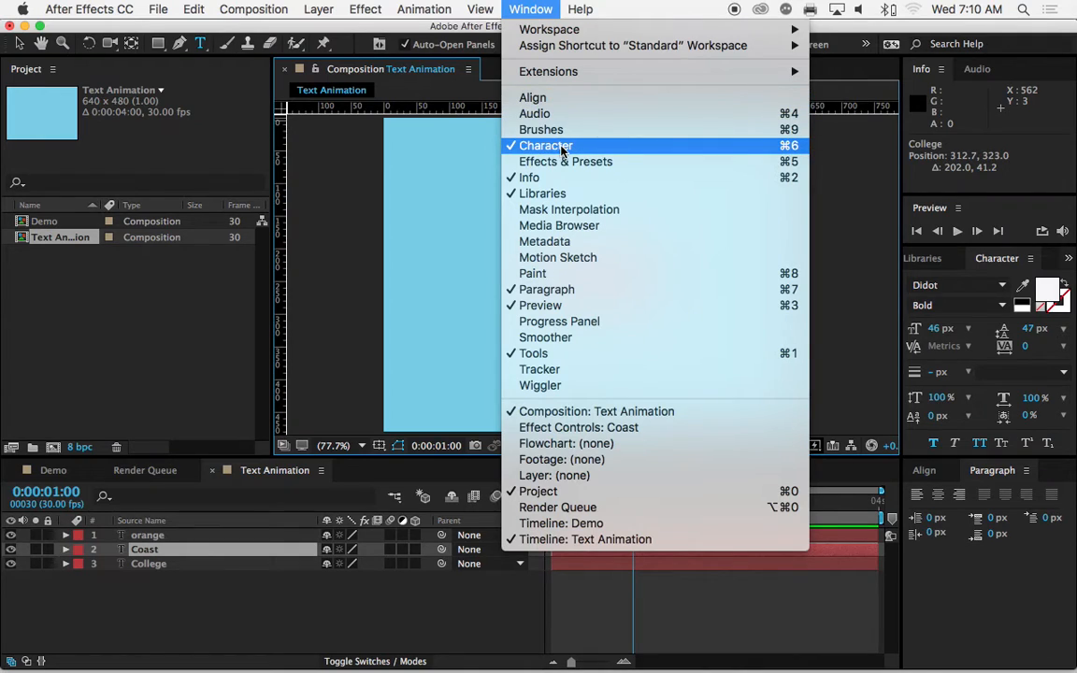
left_click(533, 10)
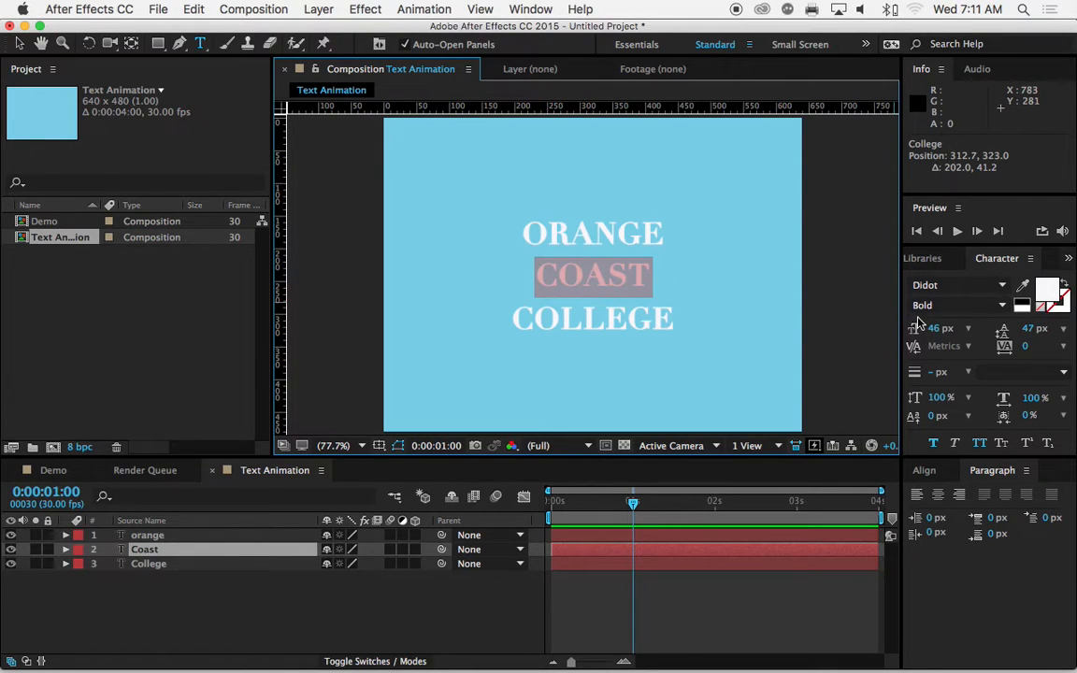
left_click_drag(932, 329, 998, 329)
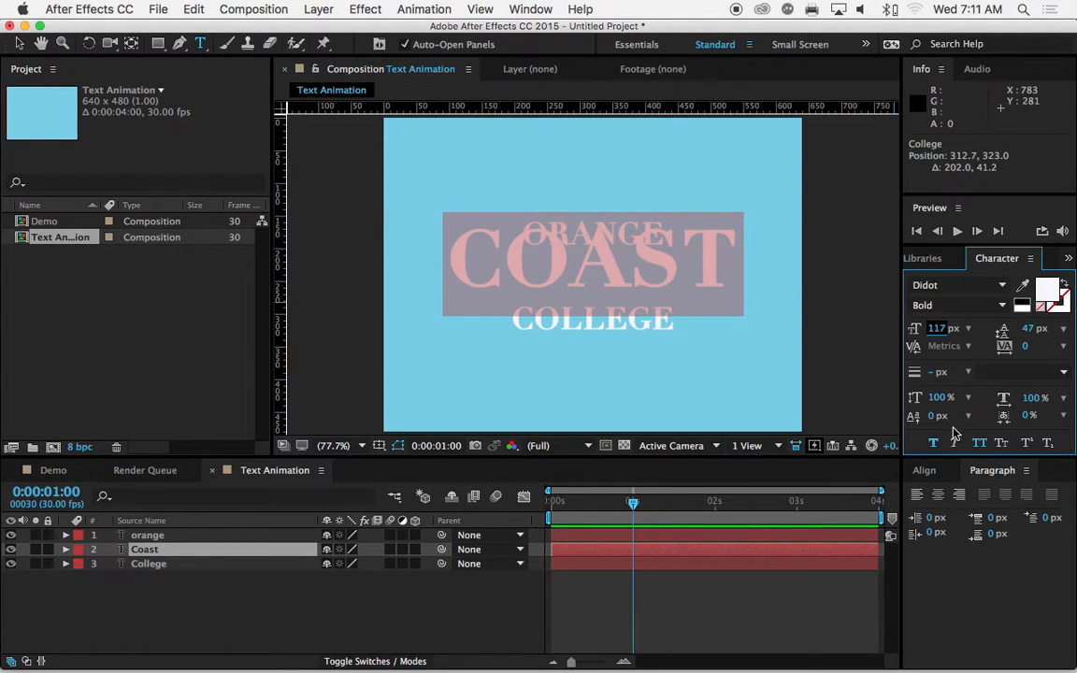
left_click(923, 471)
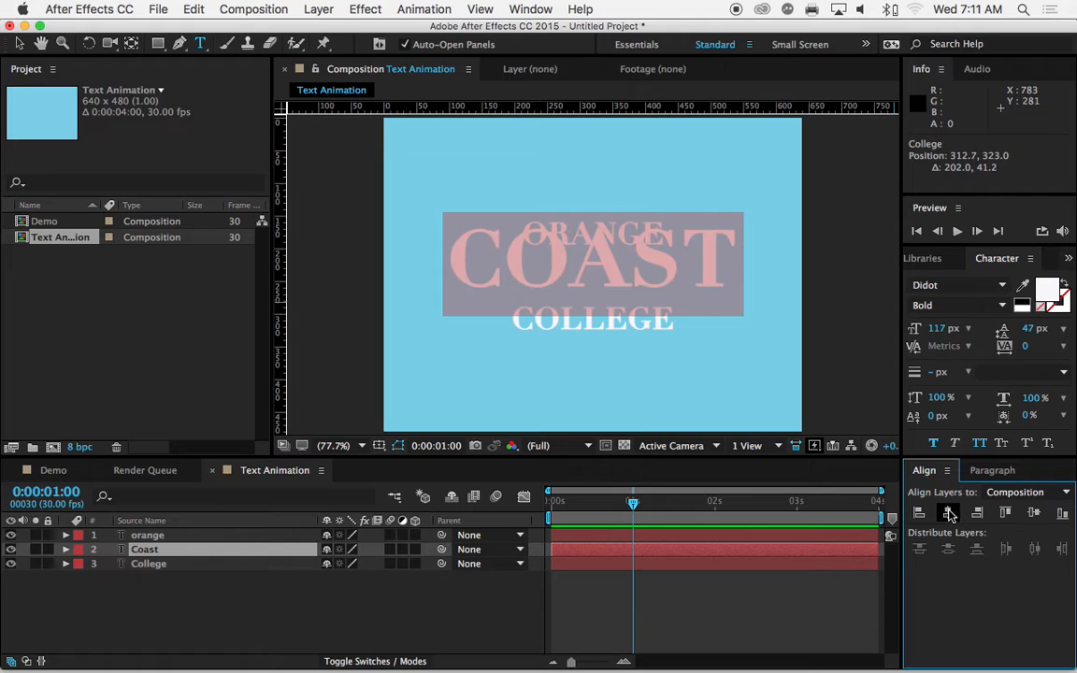
left_click(1033, 514)
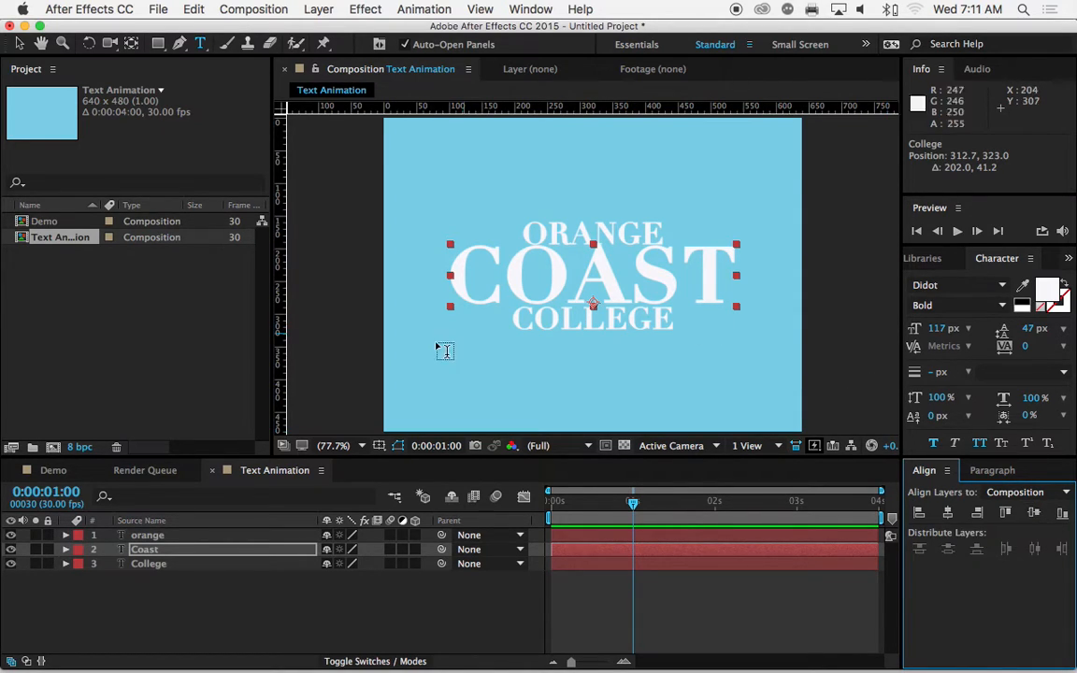
Step: Enlarge the ORANGE text to a 94 px font size so its width matches COAST
left_click(180, 536)
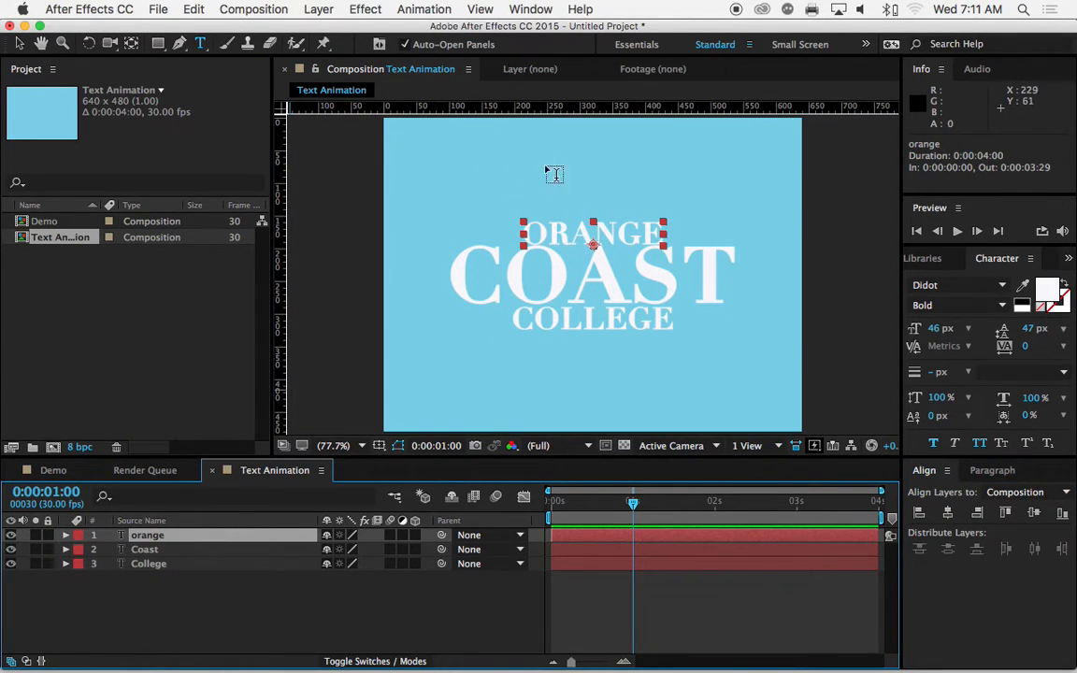
double_click(564, 231)
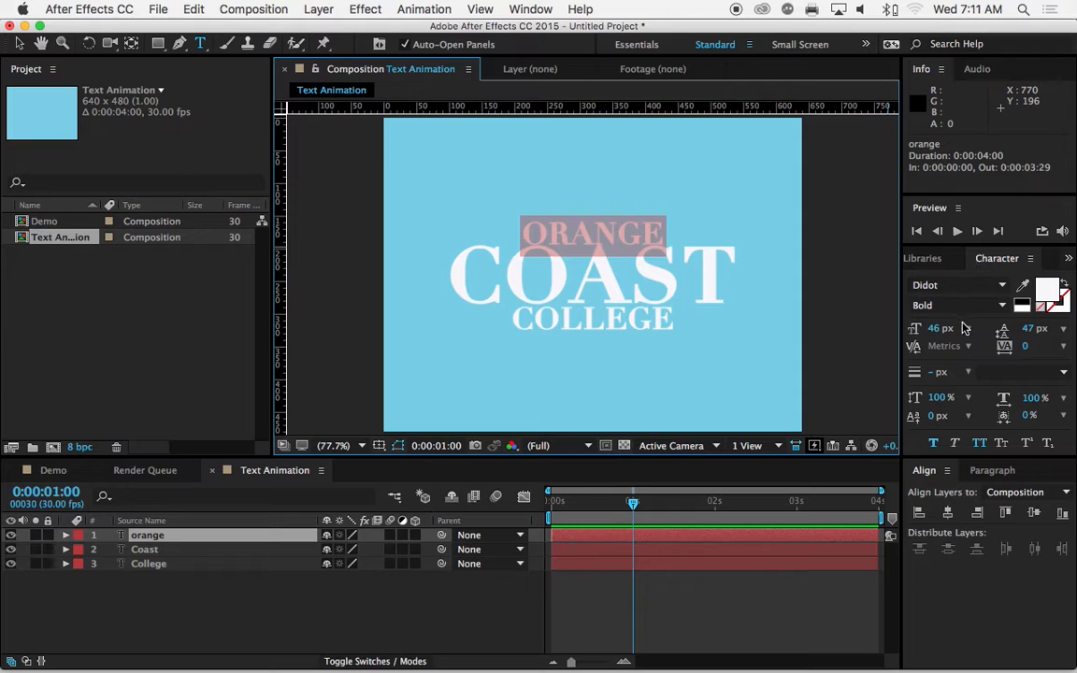
left_click_drag(938, 331, 976, 327)
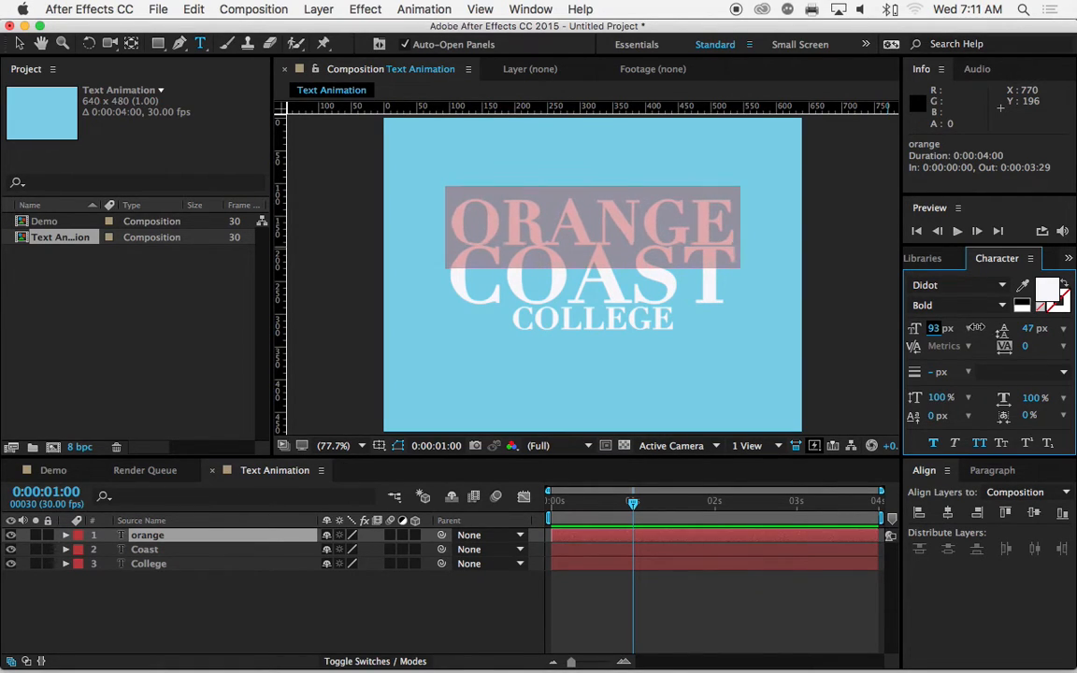
left_click_drag(975, 327, 974, 327)
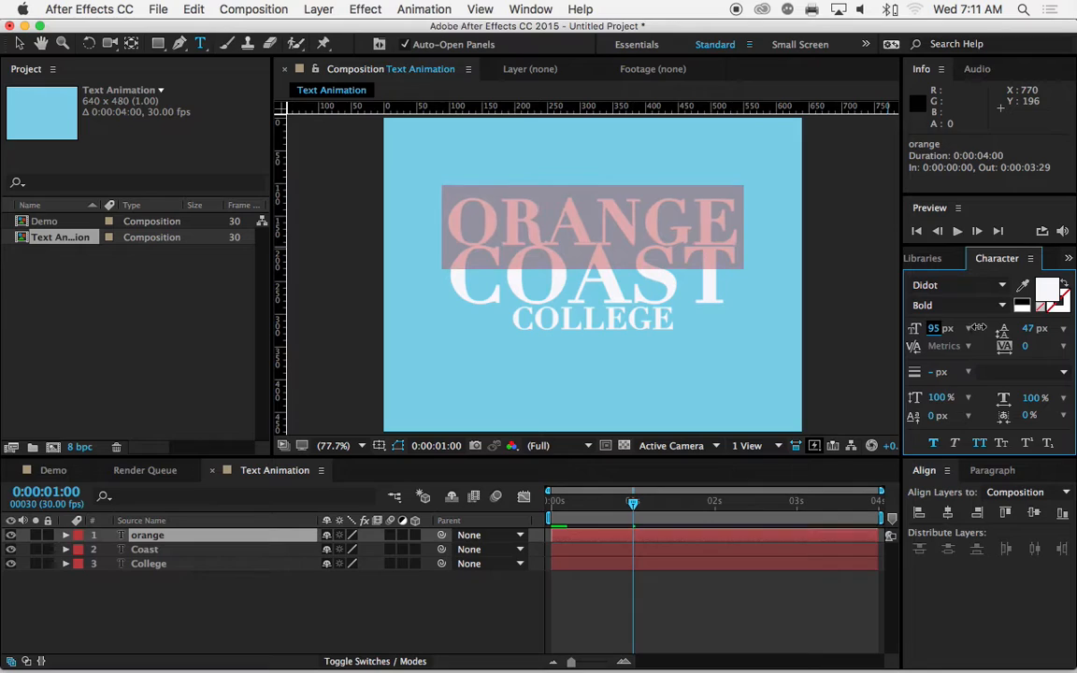
left_click_drag(974, 327, 976, 327)
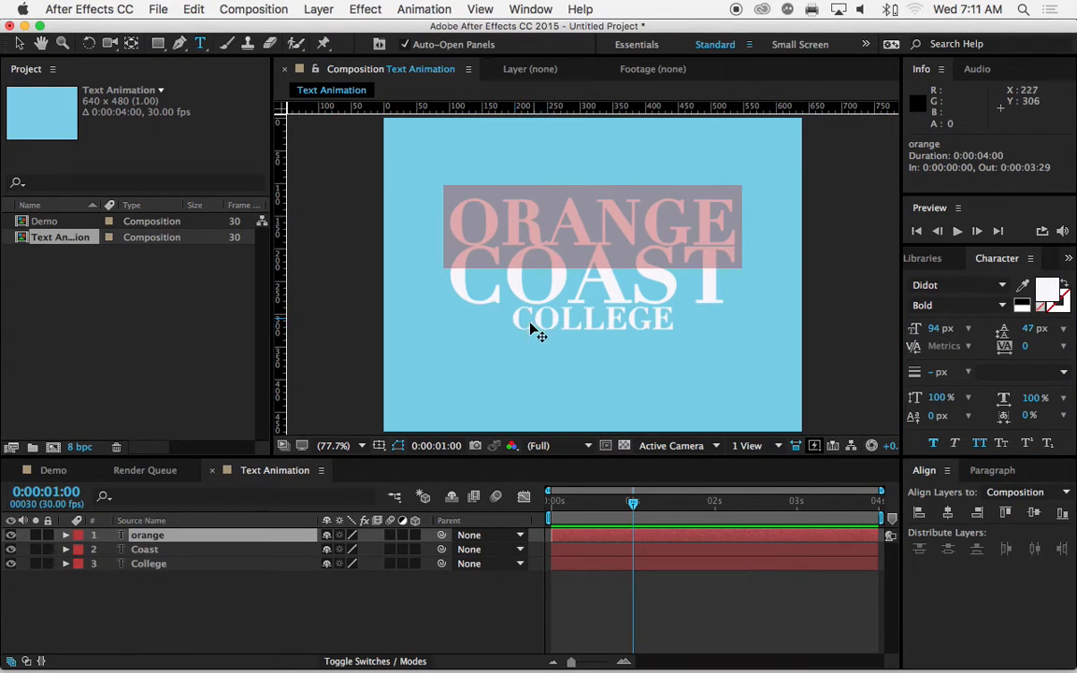
key("Escape")
key("super")
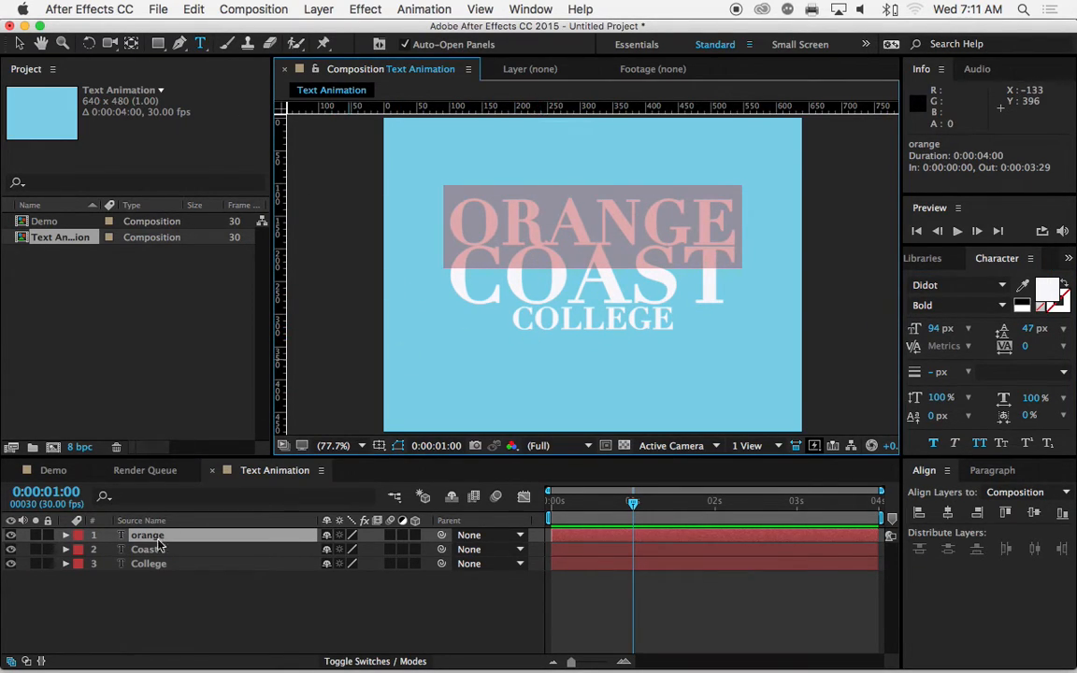
Step: Enlarge the COLLEGE text to an 82 px font size so its width matches COAST
left_click(143, 566)
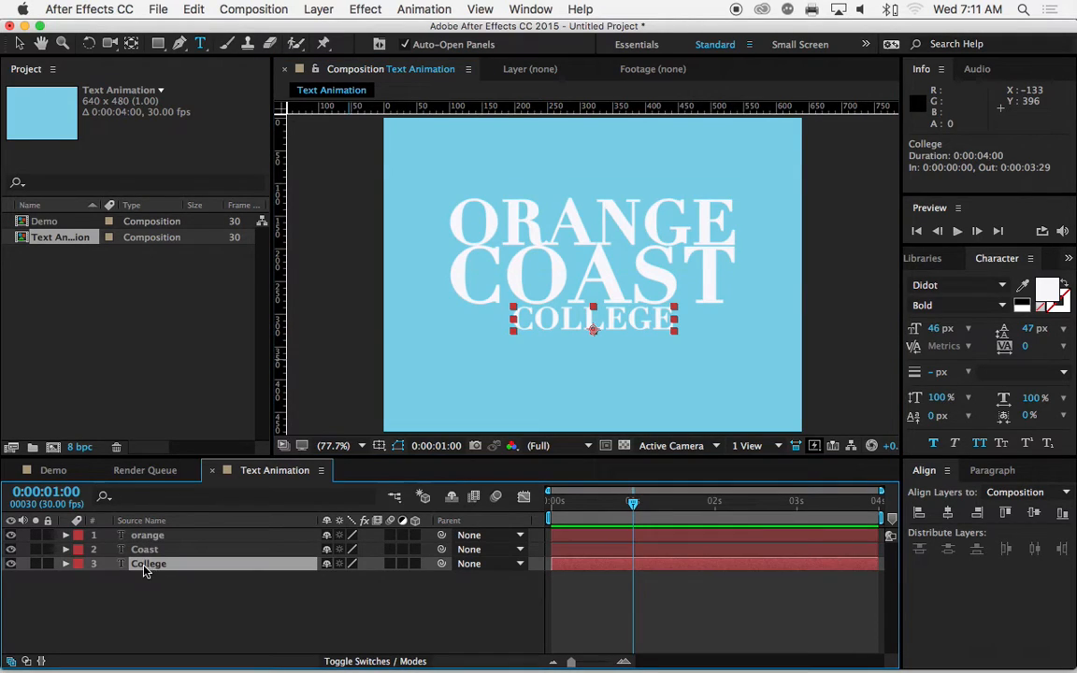
double_click(538, 319)
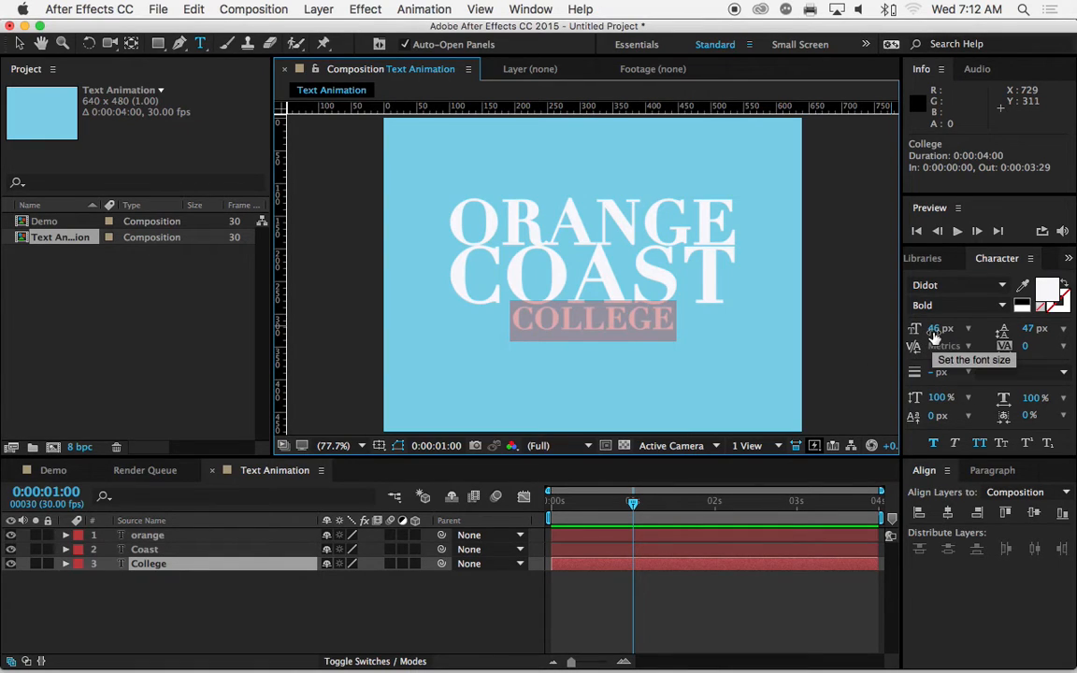
left_click_drag(935, 328, 970, 332)
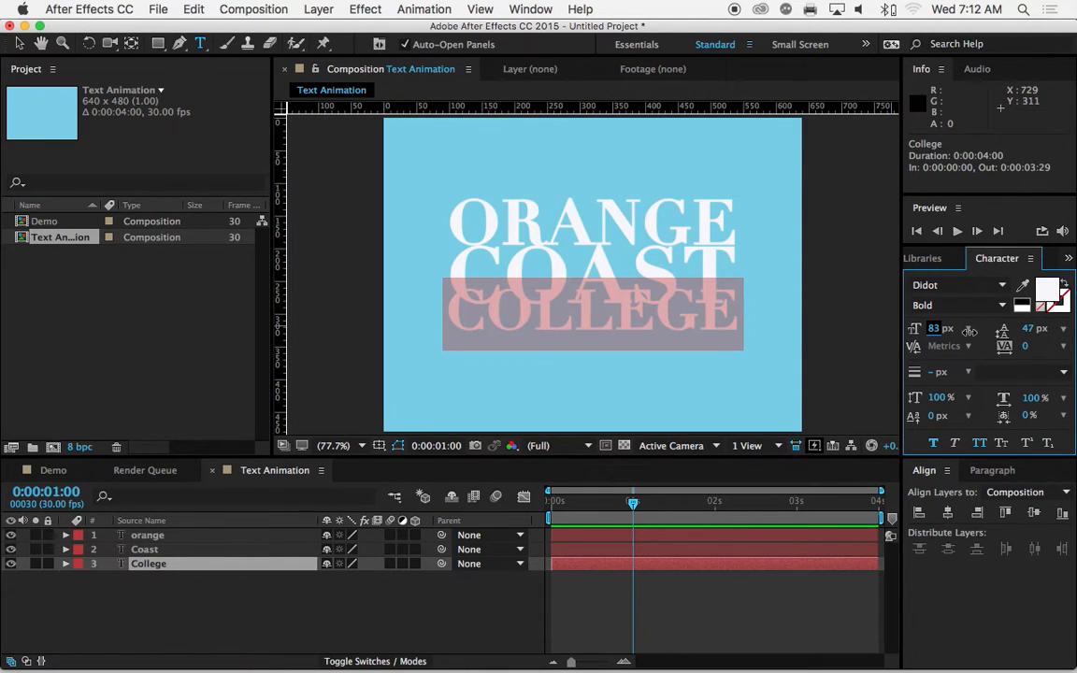
left_click_drag(970, 331, 969, 331)
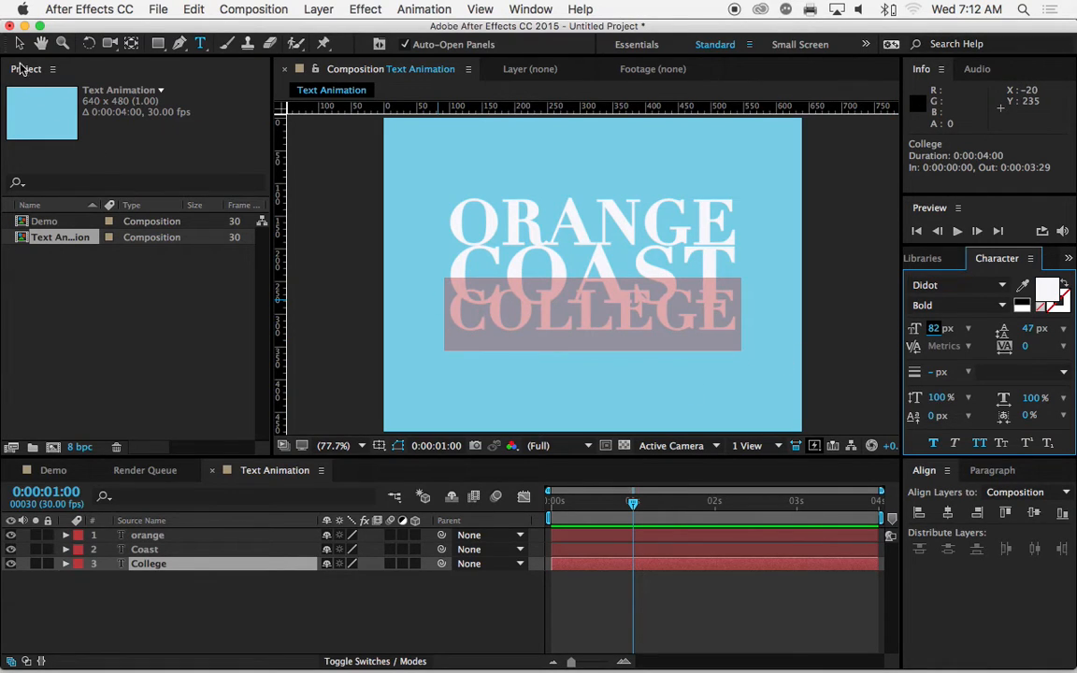
Step: Move COLLEGE straight down about 30 px and ORANGE straight up about 6 px to clear COAST
left_click(20, 43)
left_click(530, 360)
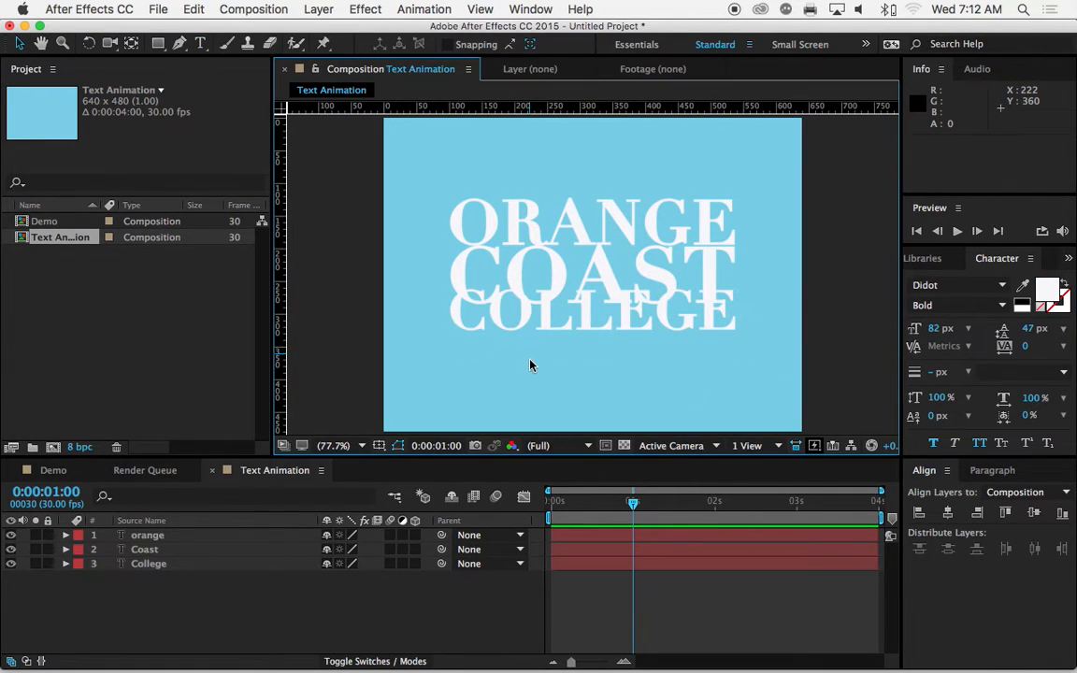
left_click_drag(531, 327, 529, 345)
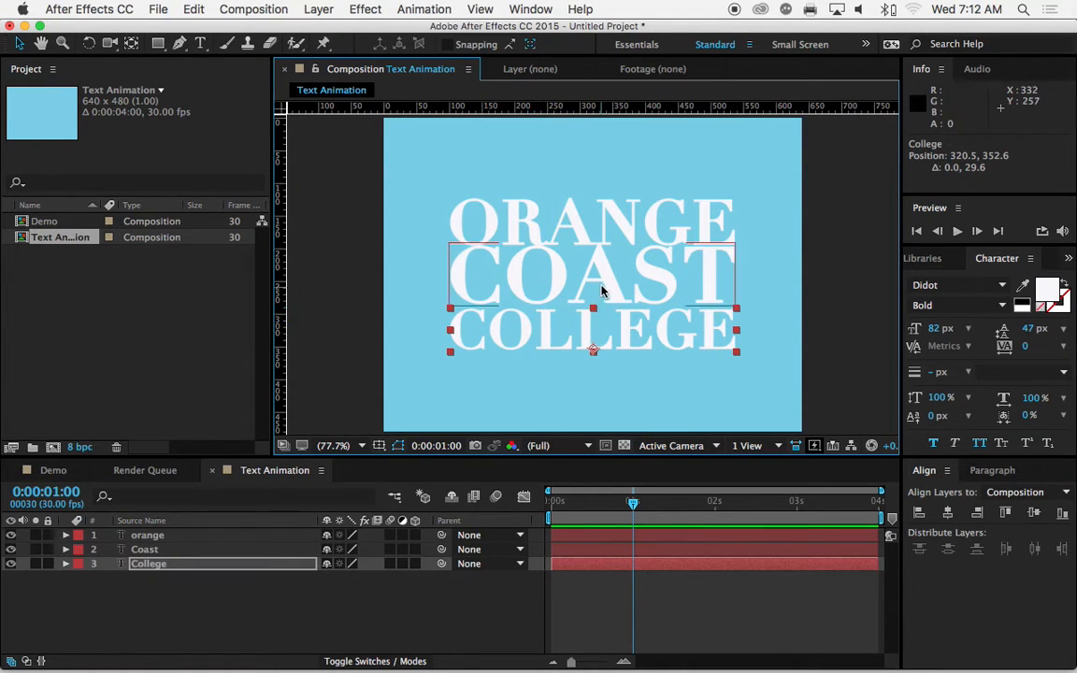
left_click(587, 232)
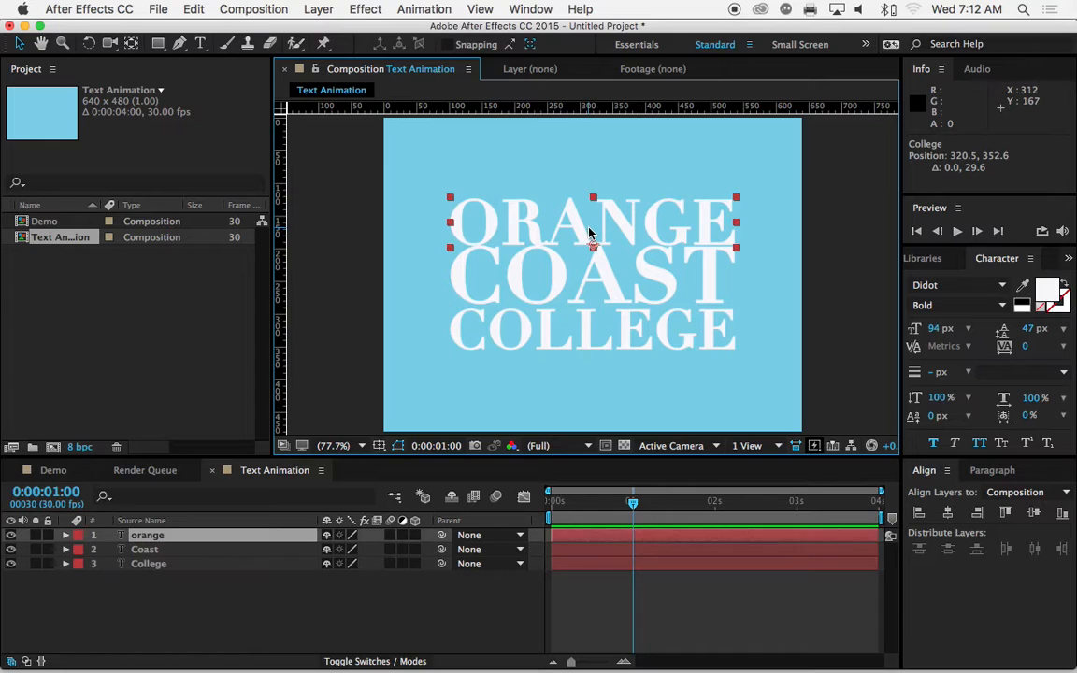
left_click_drag(569, 222, 570, 218)
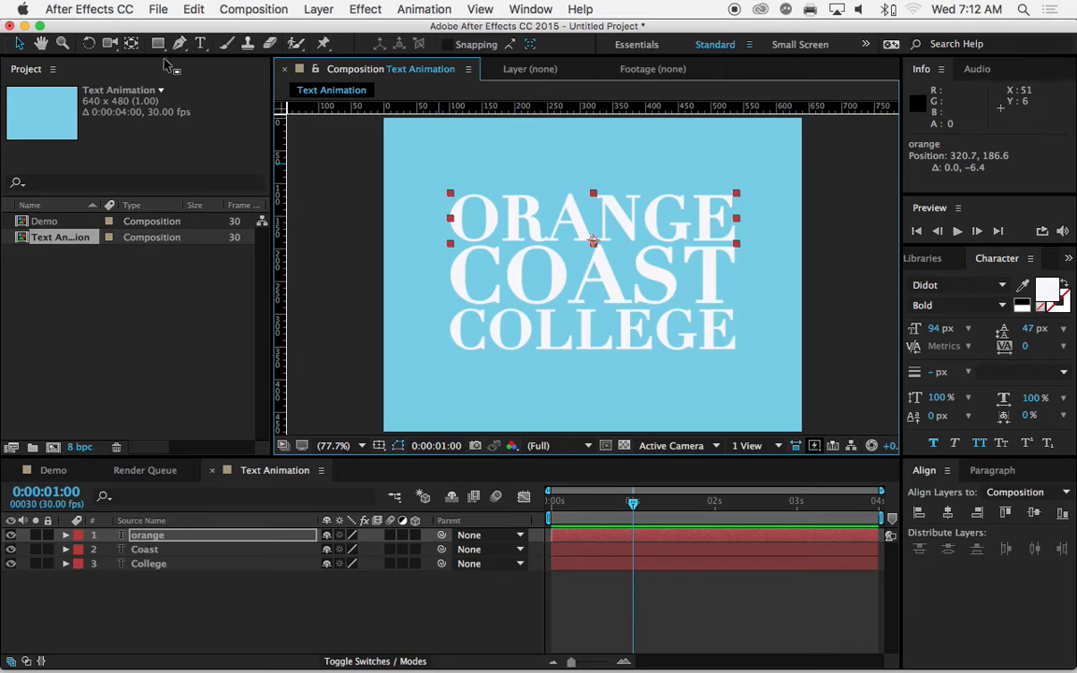
Step: Loosen the kerning in ORANGE on both sides of the A, setting the R–A pair to 80
left_click(201, 44)
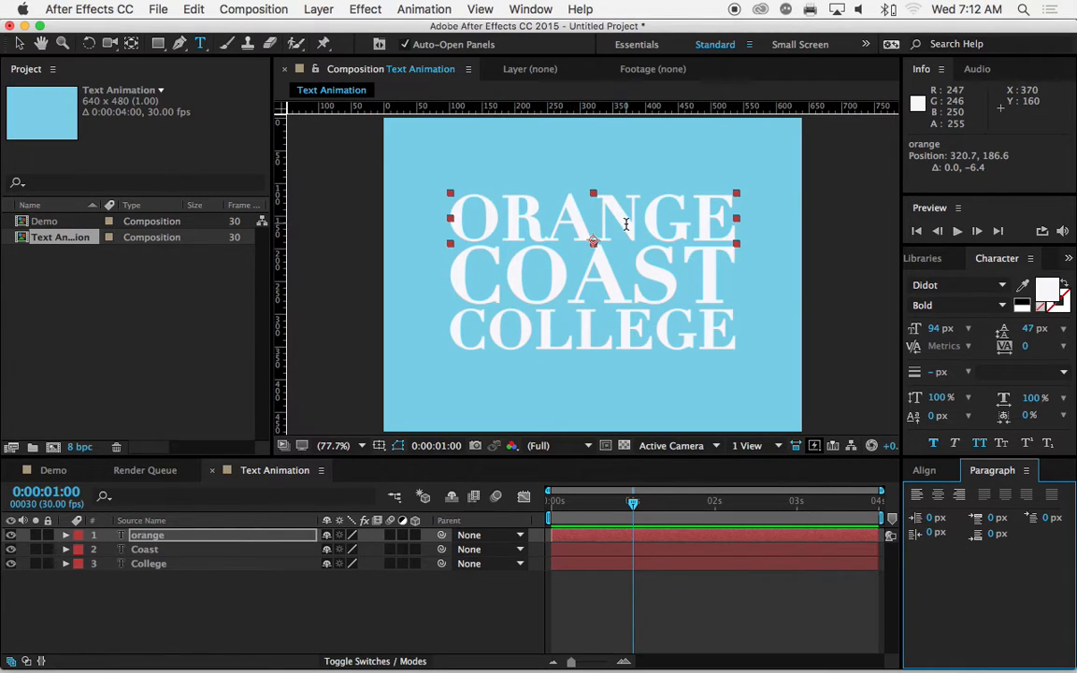
left_click(539, 219)
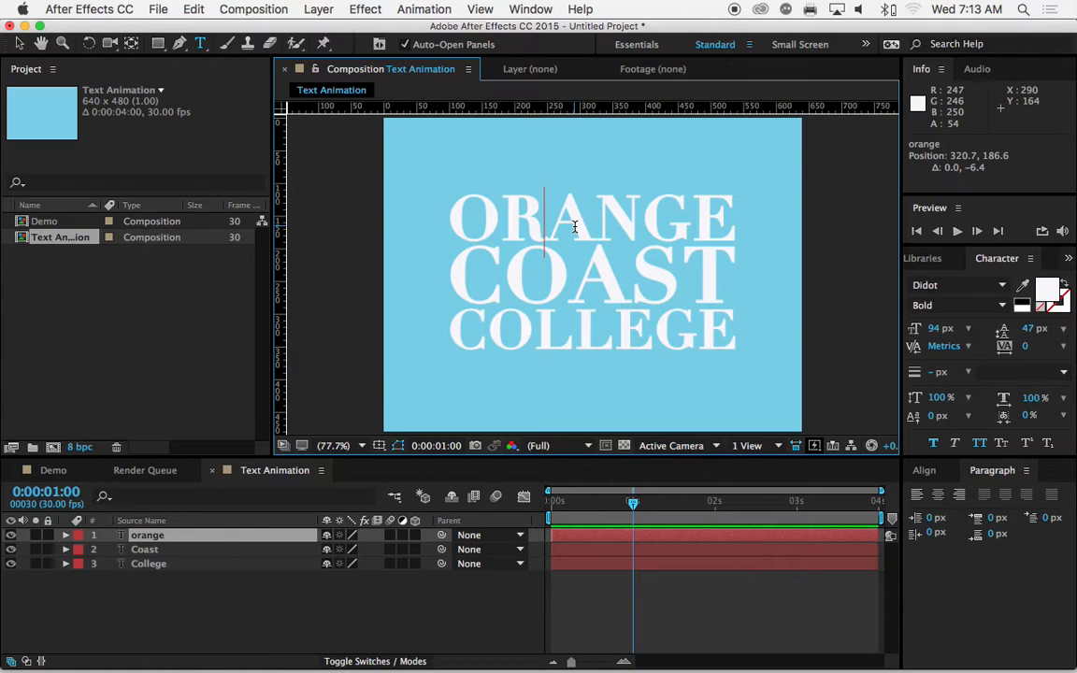
key("alt+Right")
key("alt+Right")
key("alt+Right")
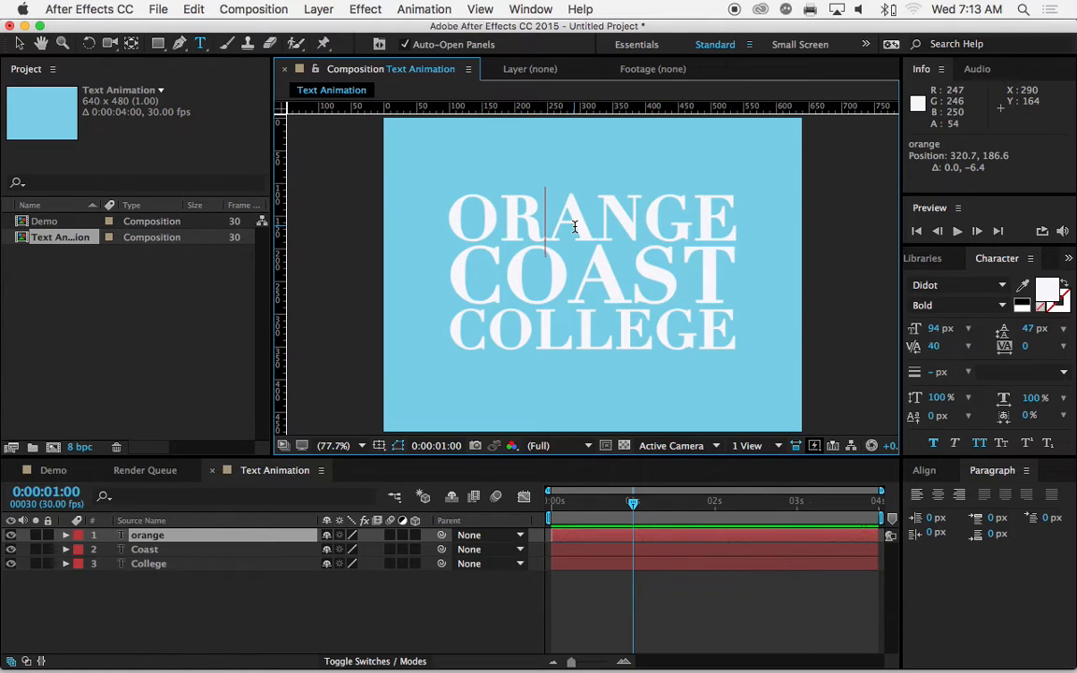
left_click(589, 223)
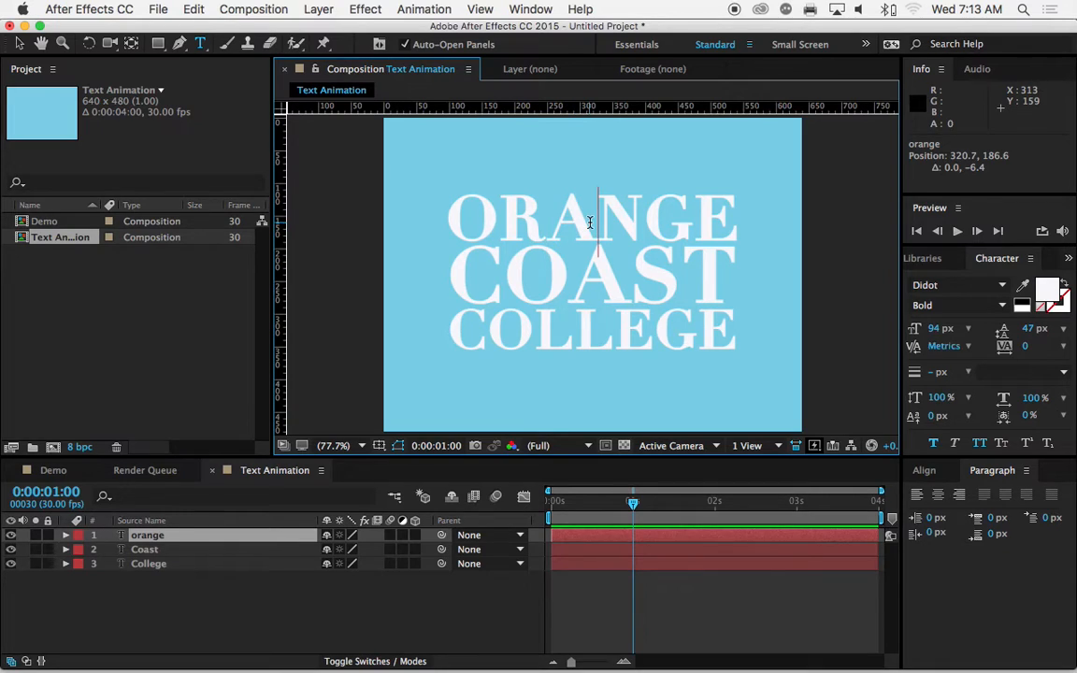
key("alt+Right")
key("alt+Right")
left_click(543, 225)
key("alt+Right")
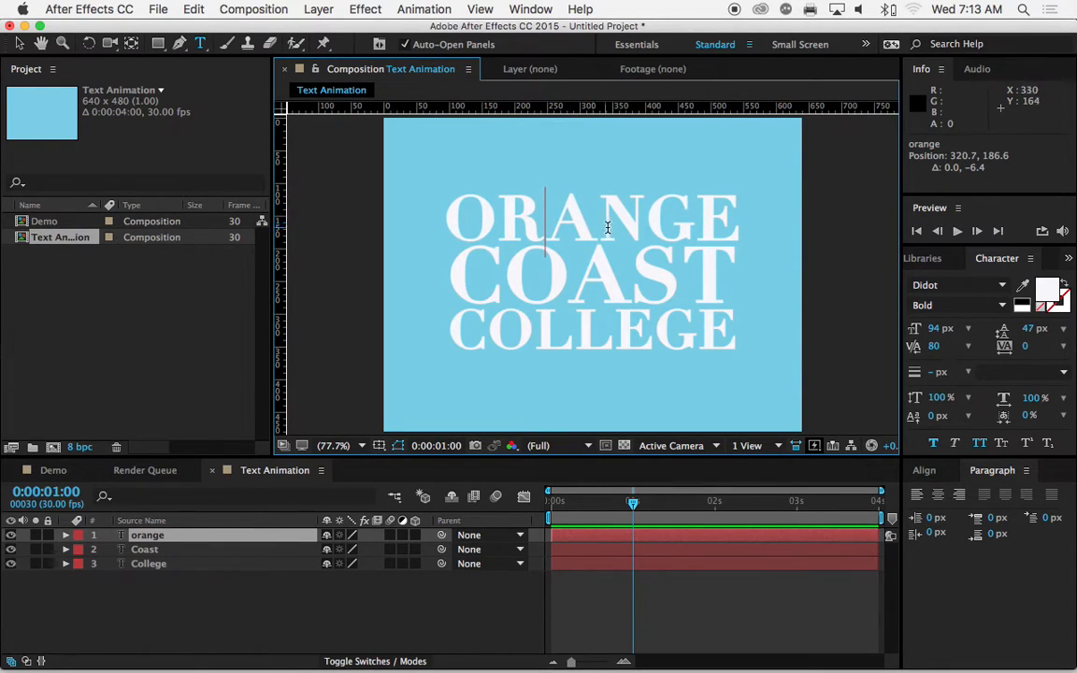
Step: Tighten the kerning in ORANGE to -40 between N and G and -20 between O and R
left_click(642, 213)
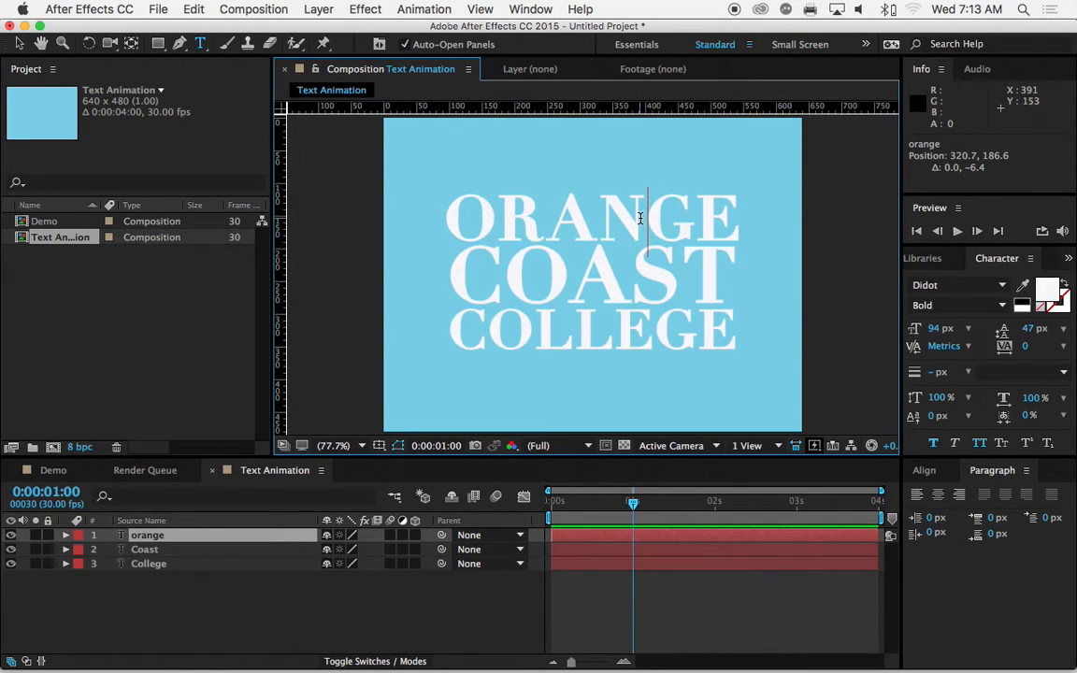
key("alt+Left")
key("alt+Left")
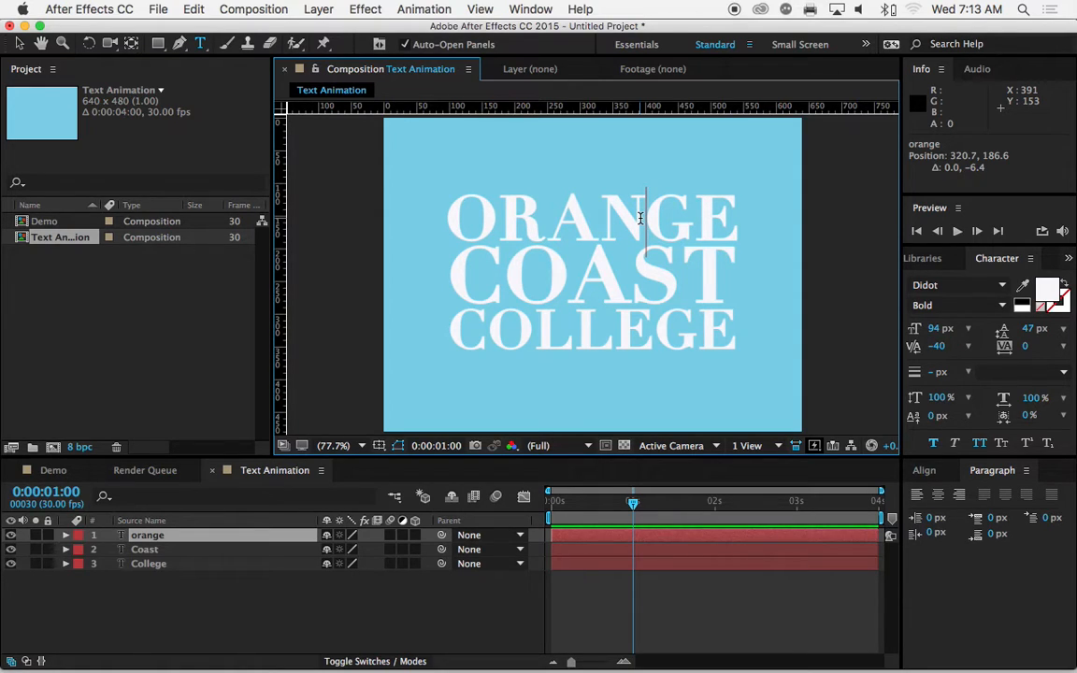
left_click(501, 220)
key("alt+Left")
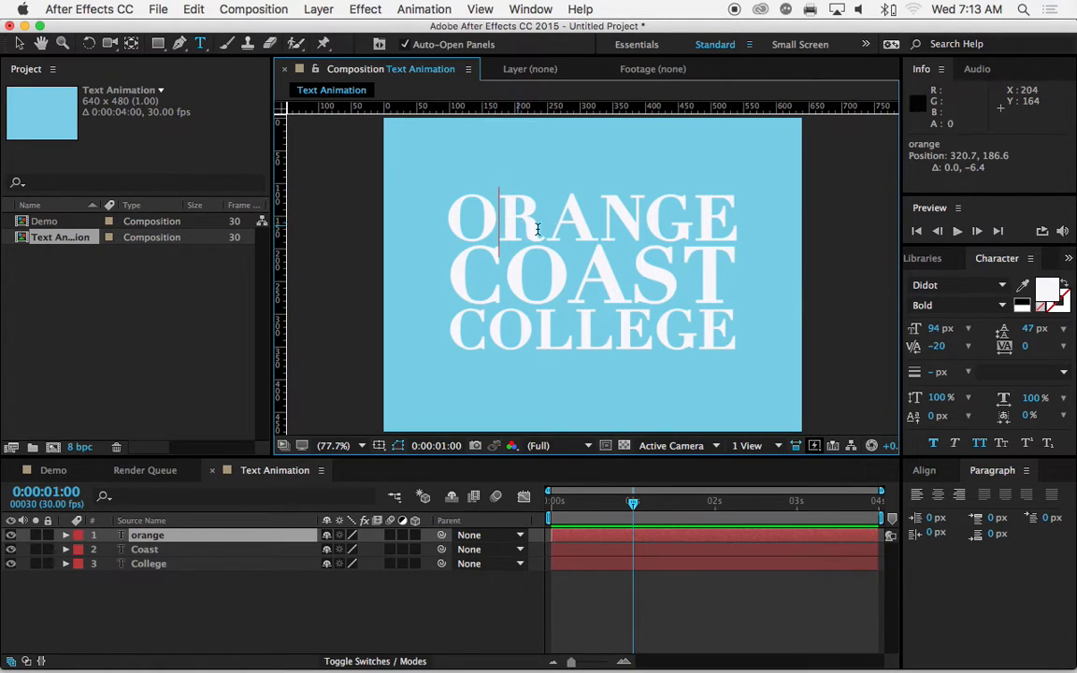
Step: Leave text editing with the orange layer selected and move the current time to 0:00:00:15
left_click(17, 46)
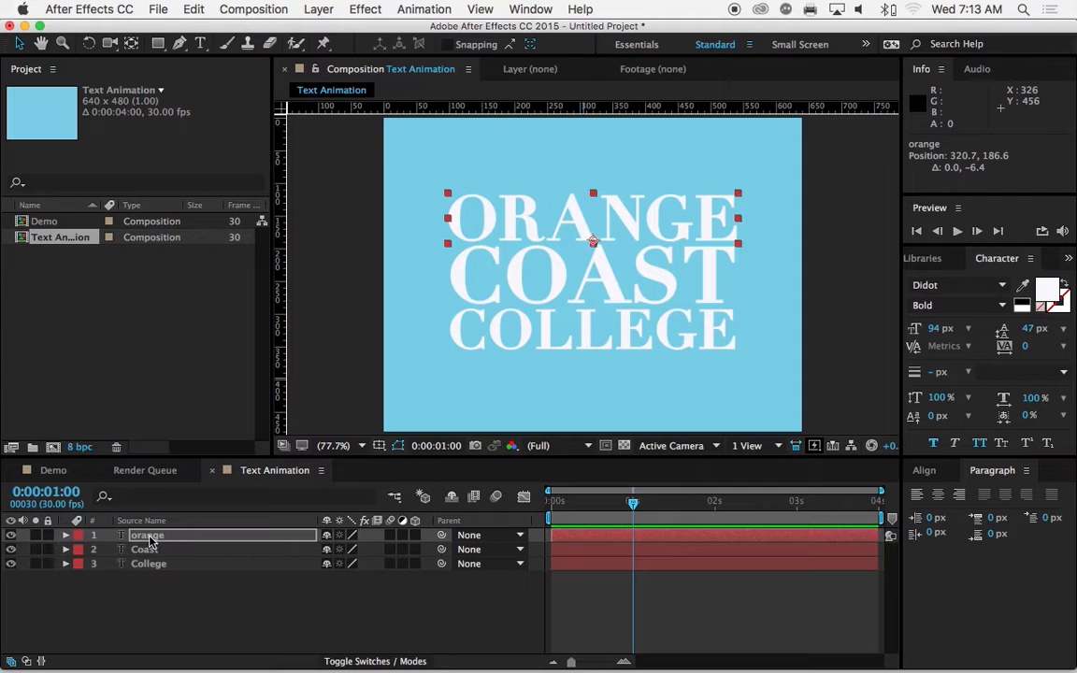
left_click_drag(632, 502, 594, 506)
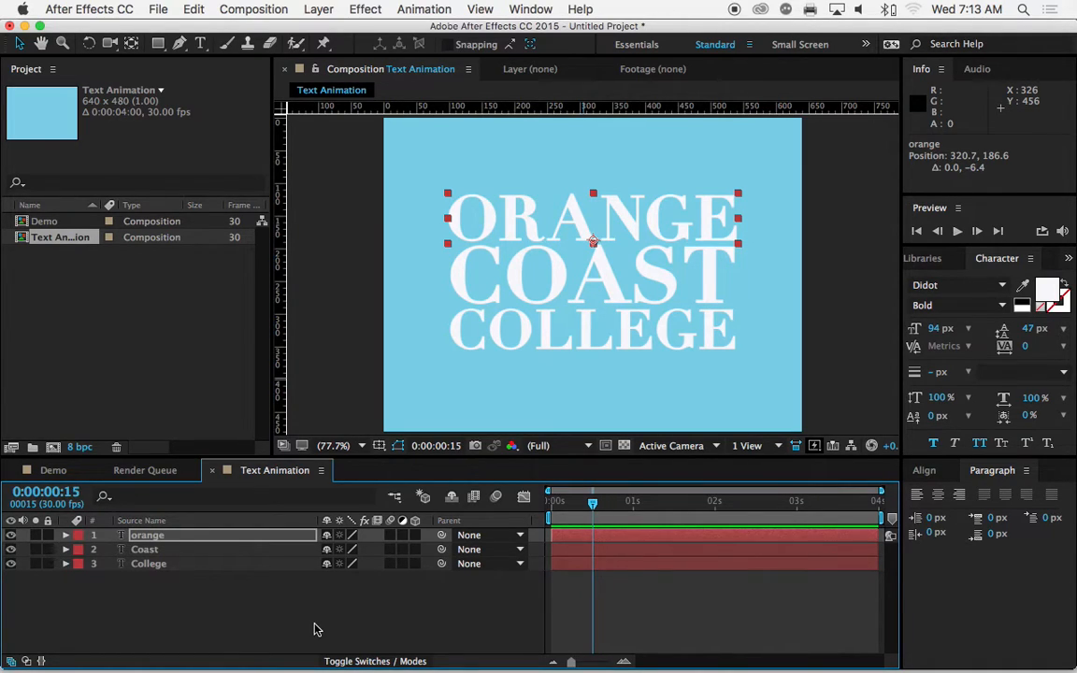
Step: Add a Scale animator to the orange text layer, reduce its Scale to 49%, and expand Range Selector 1
left_click(65, 535)
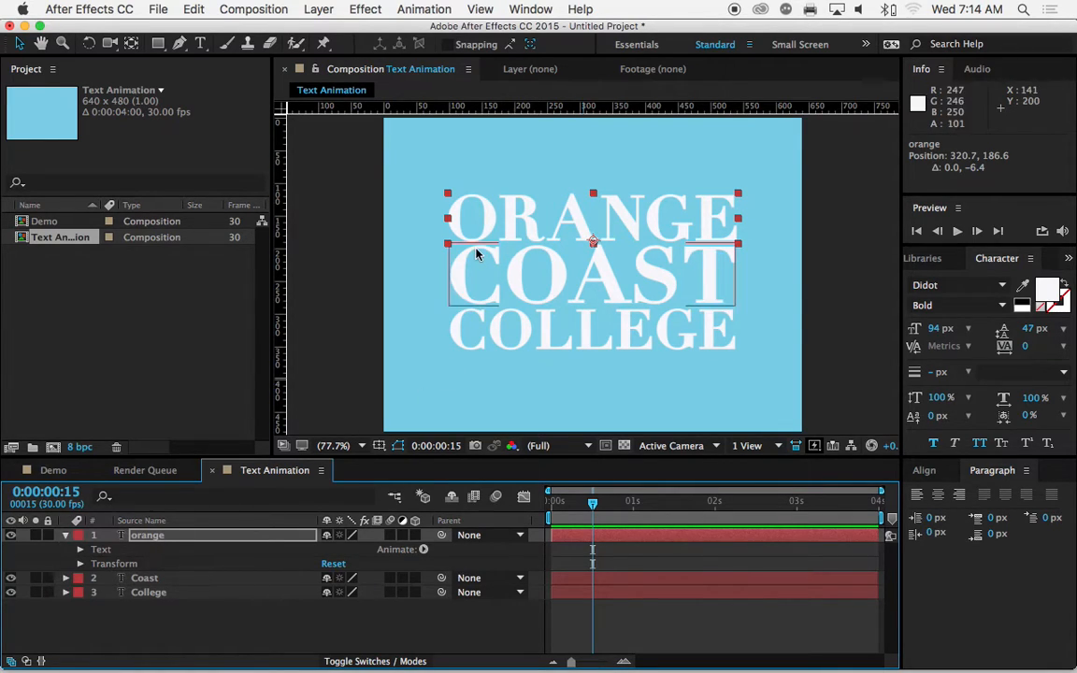
left_click(423, 551)
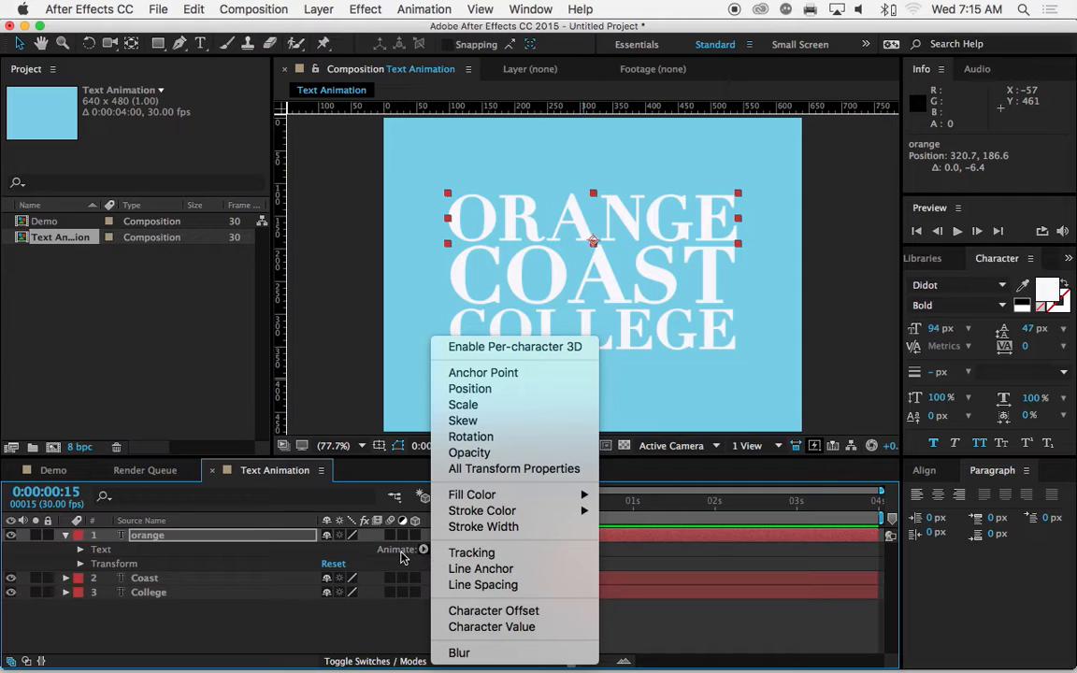
left_click(465, 405)
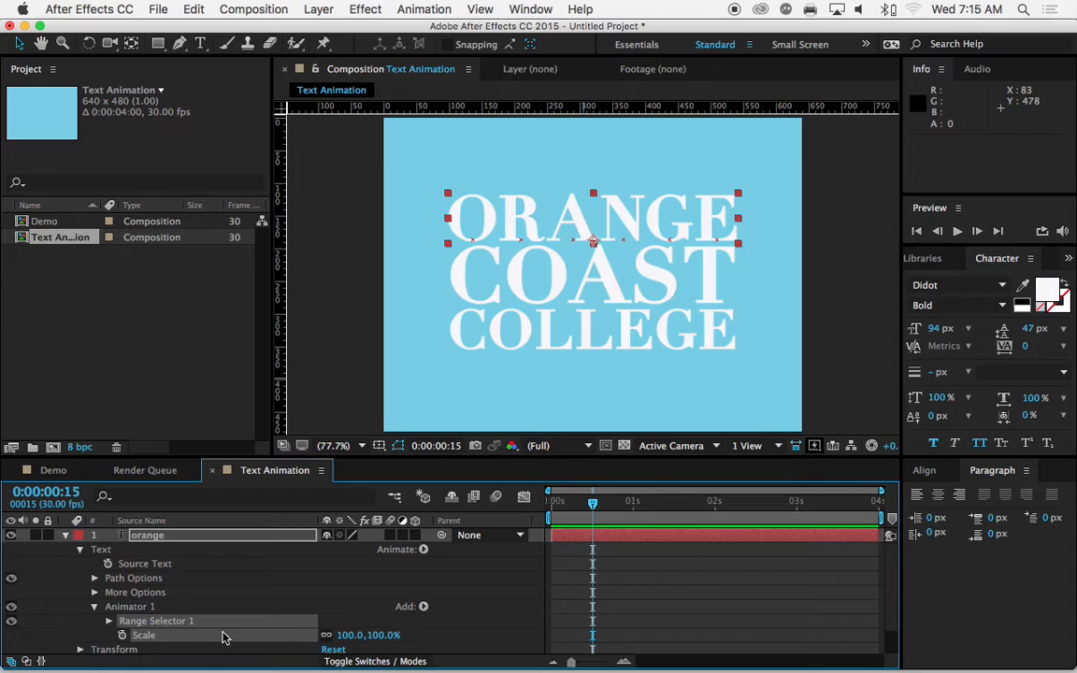
left_click_drag(351, 638, 307, 634)
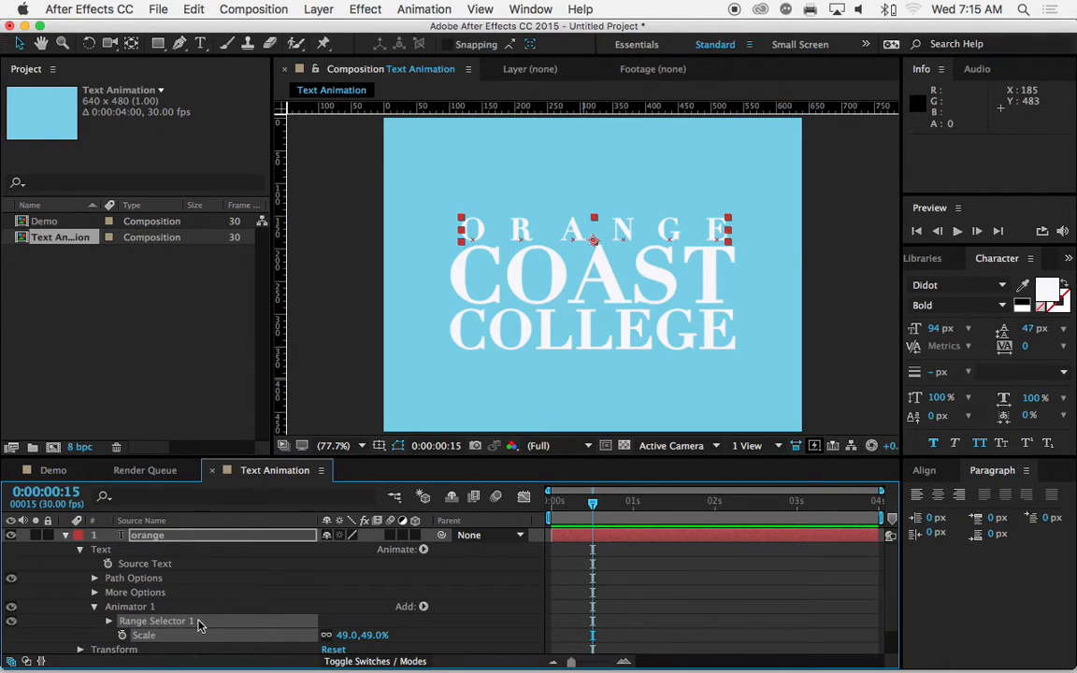
left_click(109, 622)
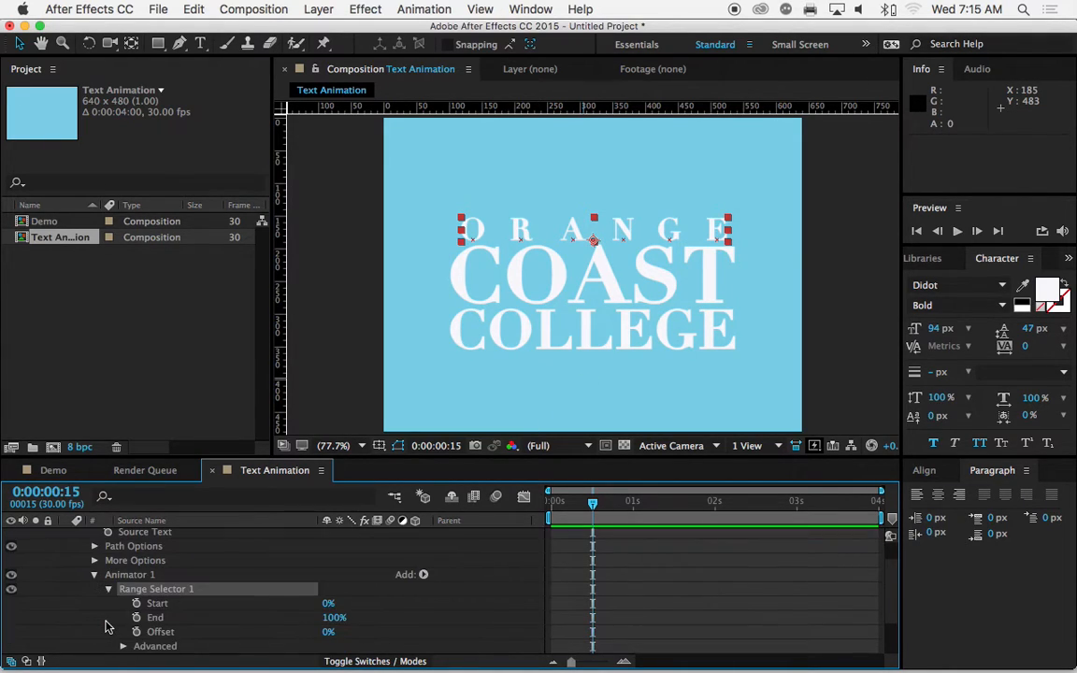
scroll(408, 613, "down", 3)
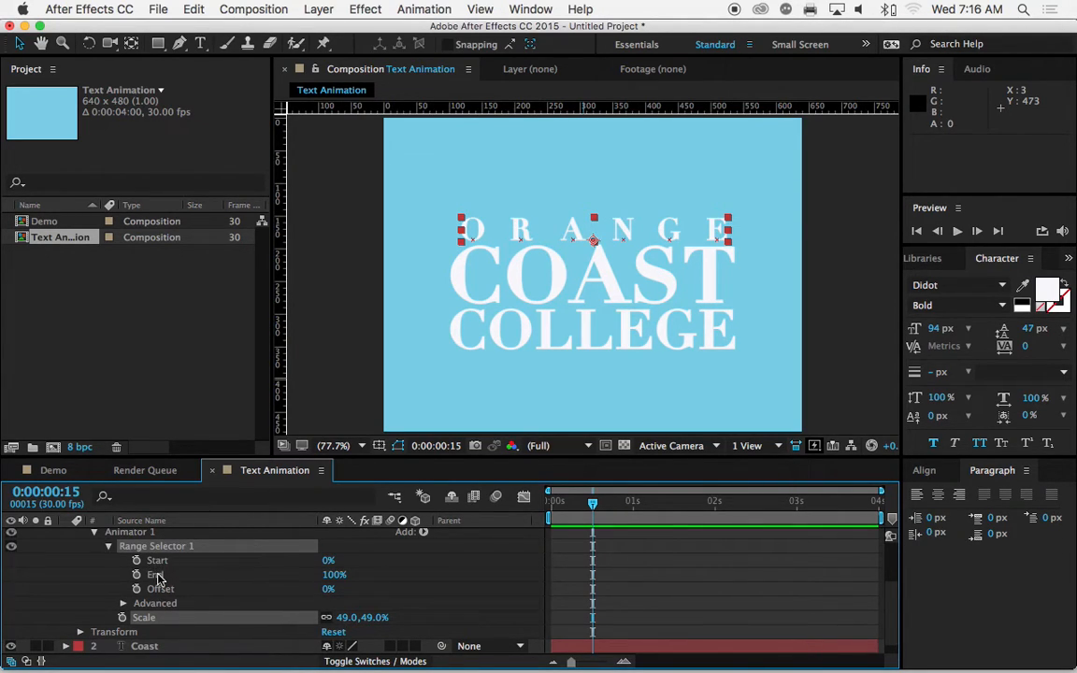
Step: Try narrowing the orange range selector with Start at 34% and a lower End, then restore Start to 0% and End to 100%
left_click(326, 561)
left_click_drag(328, 561, 356, 561)
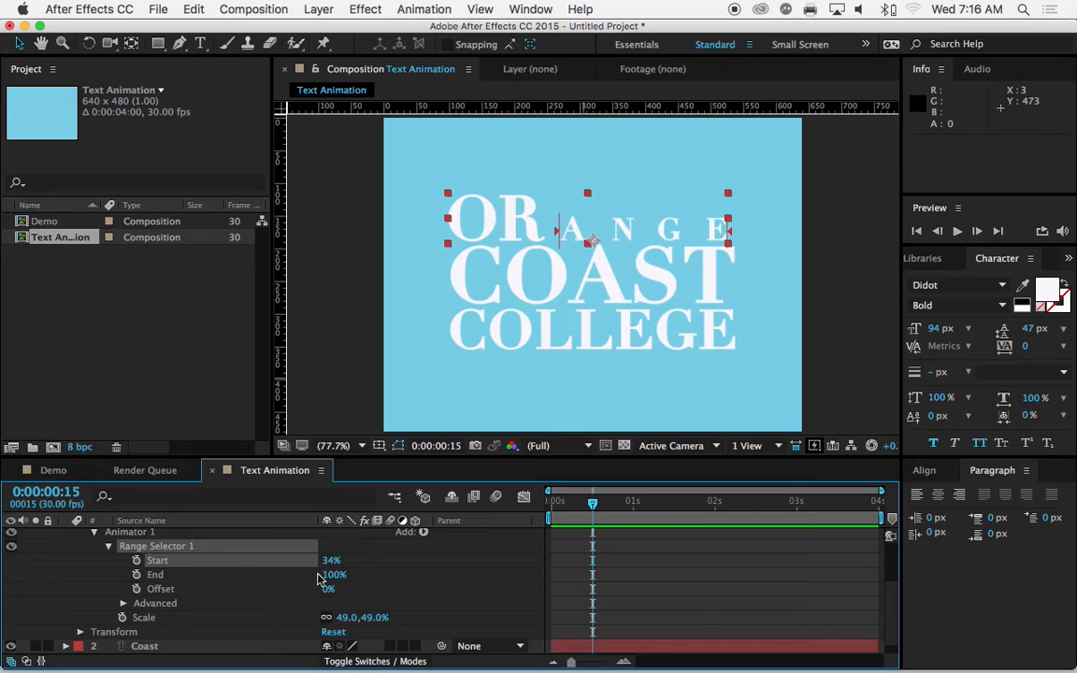
left_click_drag(329, 575, 311, 574)
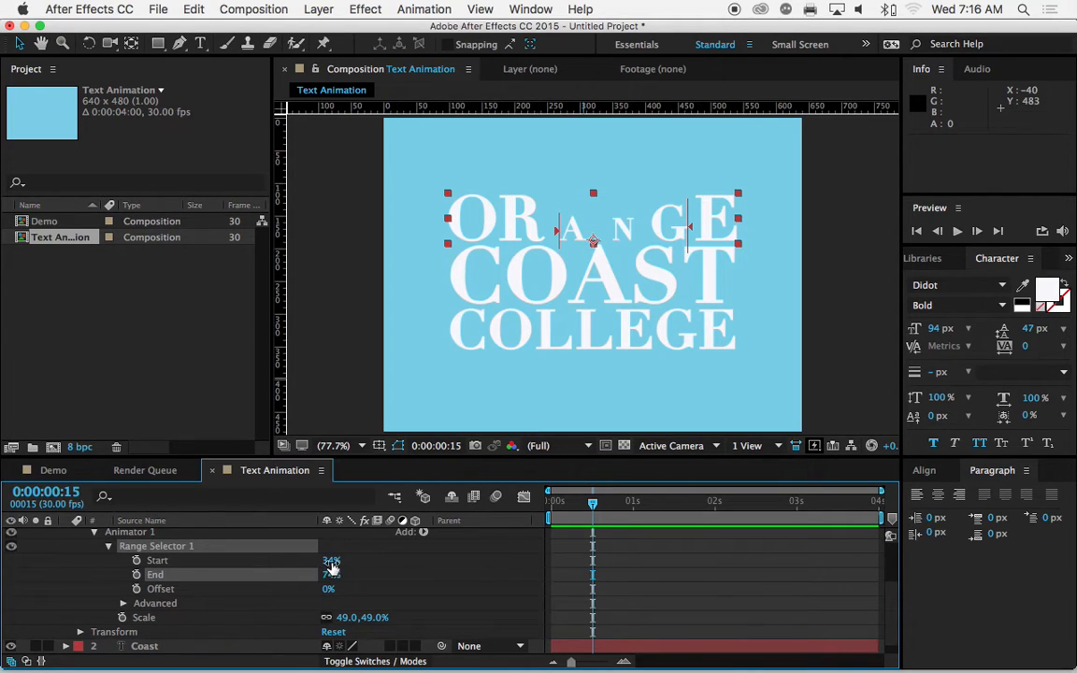
mouse_move(332, 562)
left_mouse_down()
mouse_move(301, 562)
mouse_move(350, 574)
left_mouse_up()
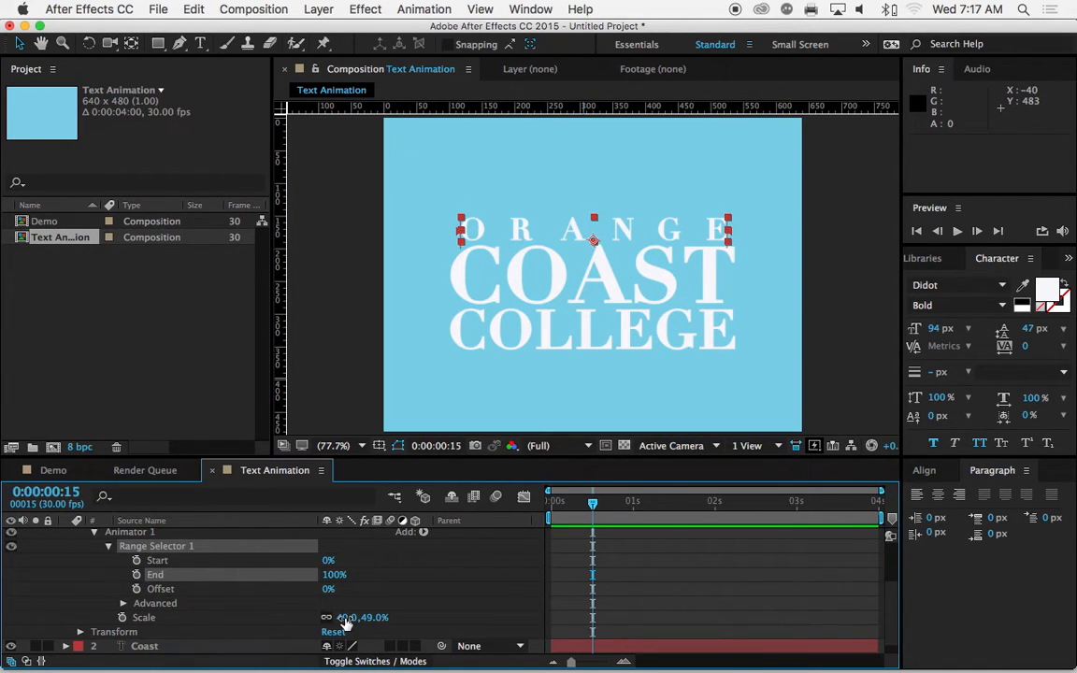
Step: Set the orange animator's Scale to 0% and add a Range Selector Start keyframe of 0% at 0:00:00:15
left_click(343, 619)
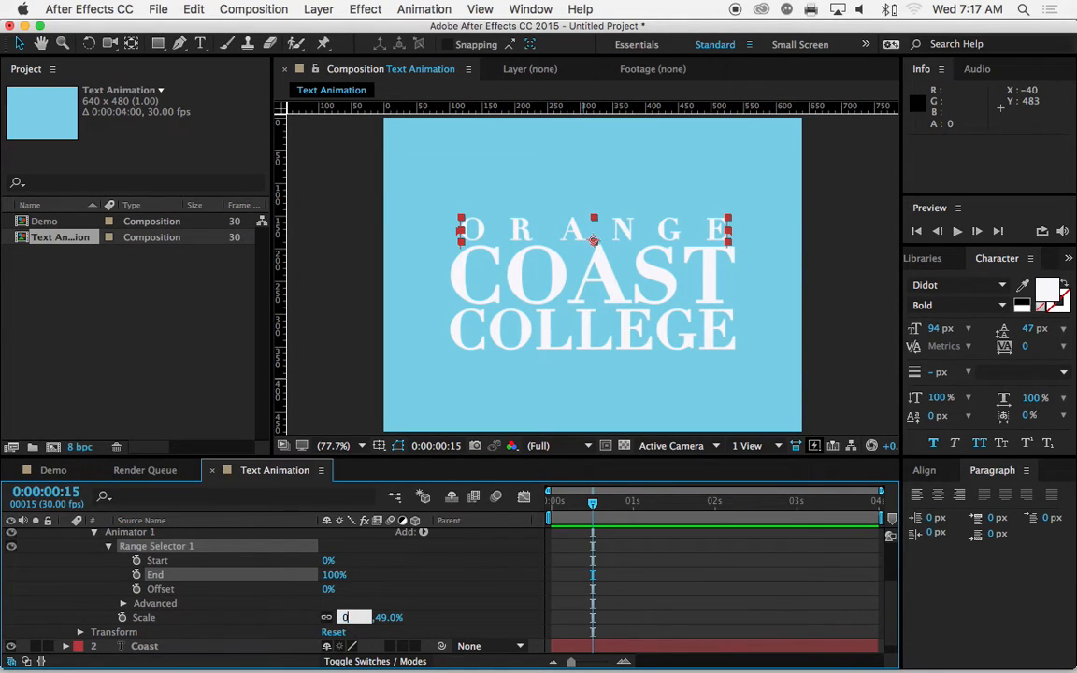
key("Return")
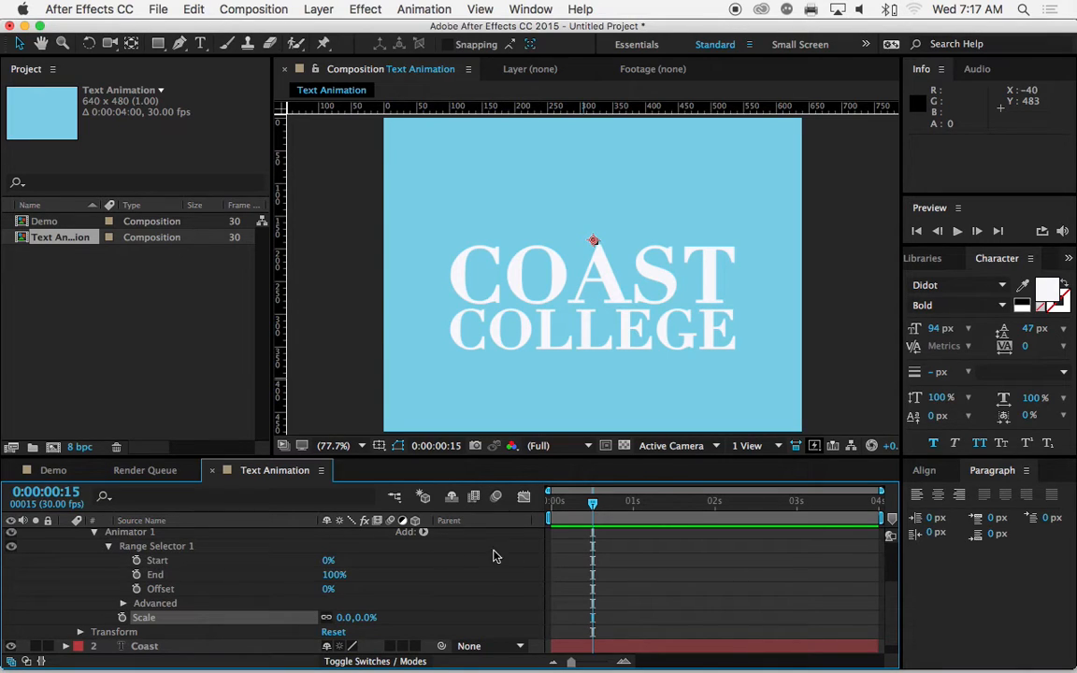
mouse_move(590, 503)
left_mouse_down()
mouse_move(553, 508)
mouse_move(592, 507)
left_mouse_up()
left_click(137, 561)
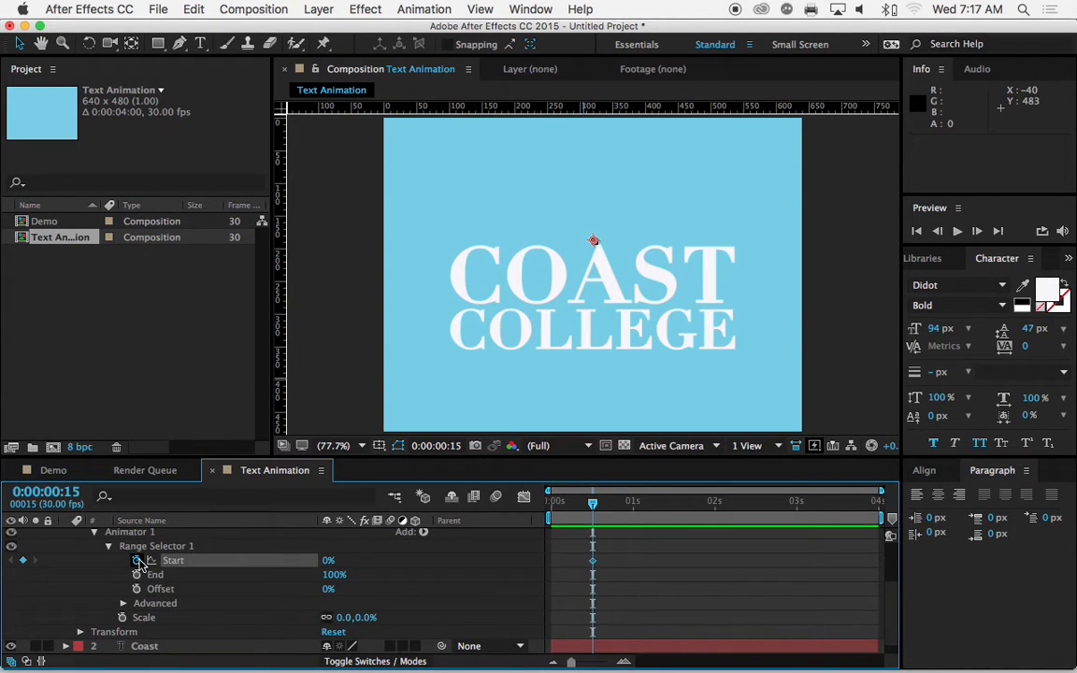
Step: Add a second Start keyframe for the orange range selector at 0:00:00:26 and set it to 100%
left_click_drag(596, 508, 629, 511)
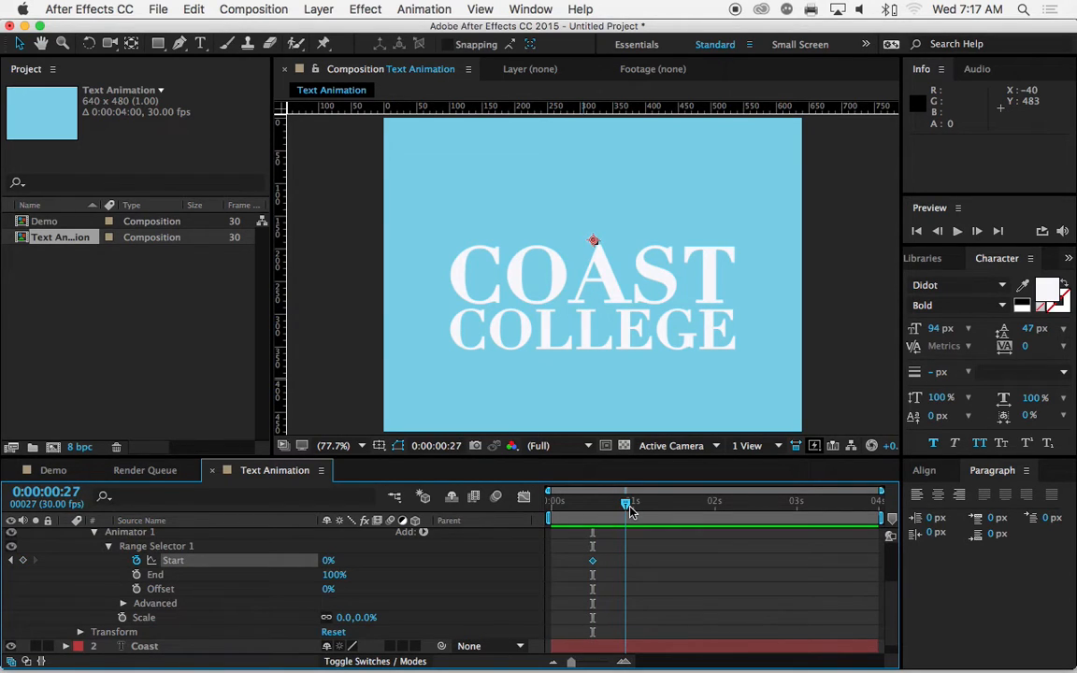
left_click_drag(629, 511, 626, 511)
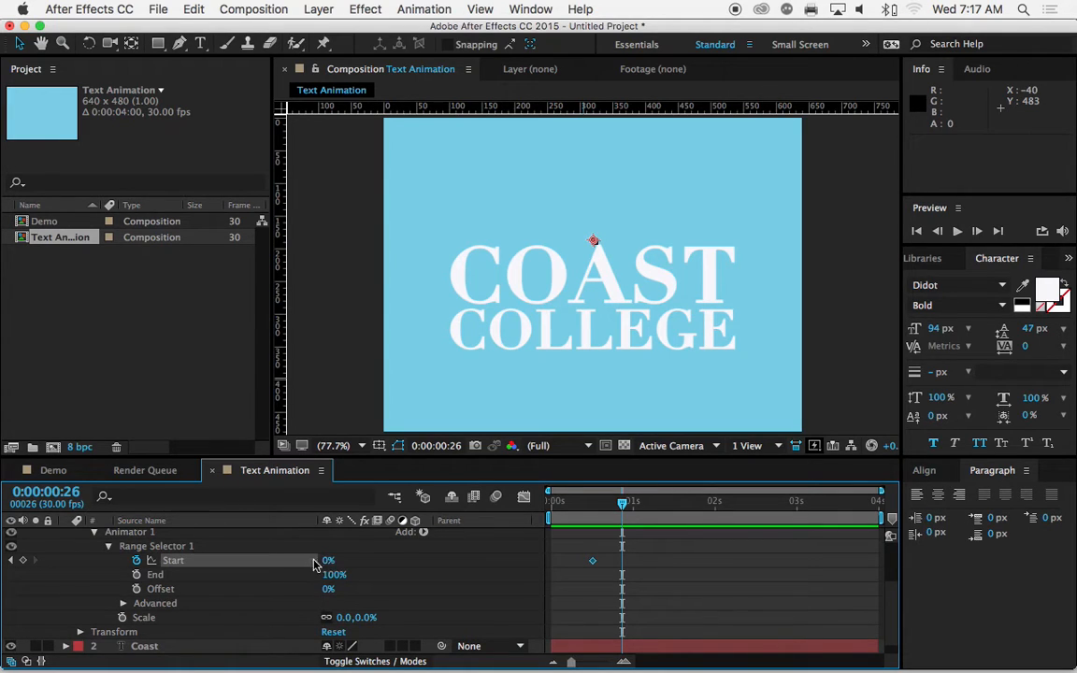
left_click(24, 561)
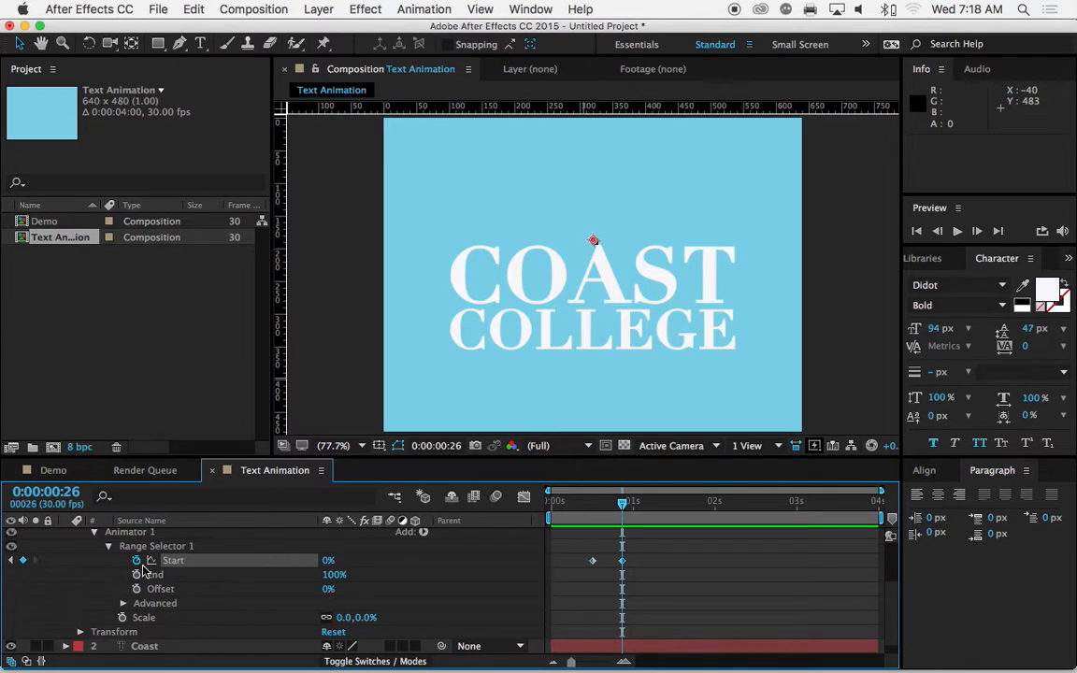
left_click_drag(328, 561, 408, 560)
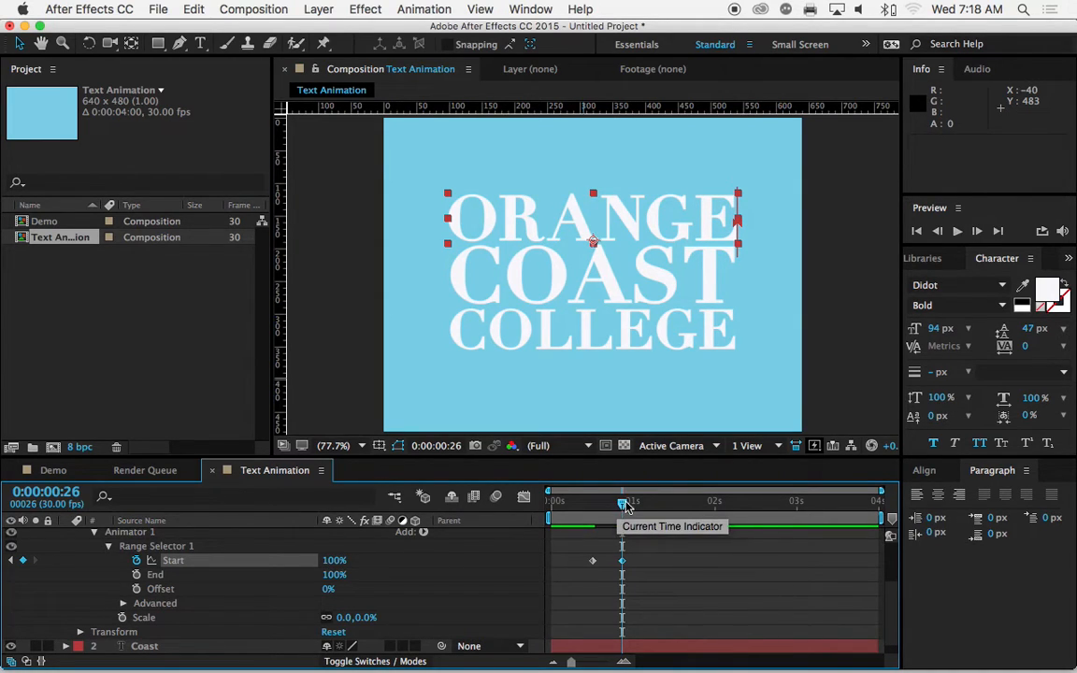
Step: Scrub the current time between the two Start keyframes to check how the ORANGE letters scale in, ending at 0:00:00:15
left_click_drag(623, 505, 618, 507)
mouse_move(608, 509)
left_mouse_down()
mouse_move(588, 513)
mouse_move(624, 509)
left_mouse_up()
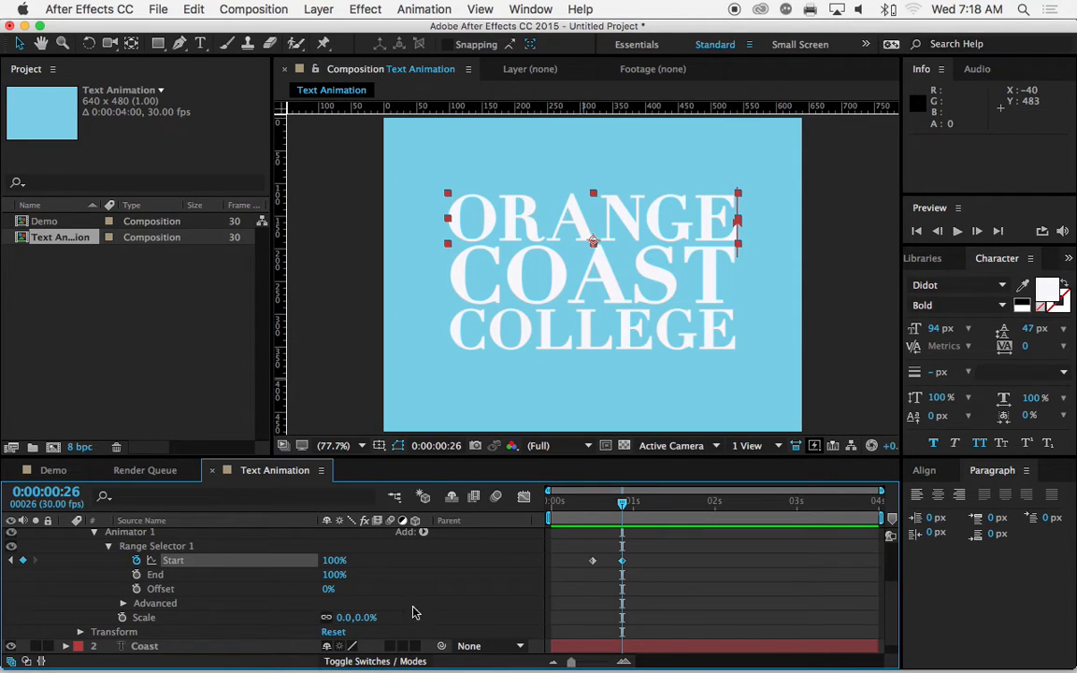
left_click_drag(623, 506, 592, 507)
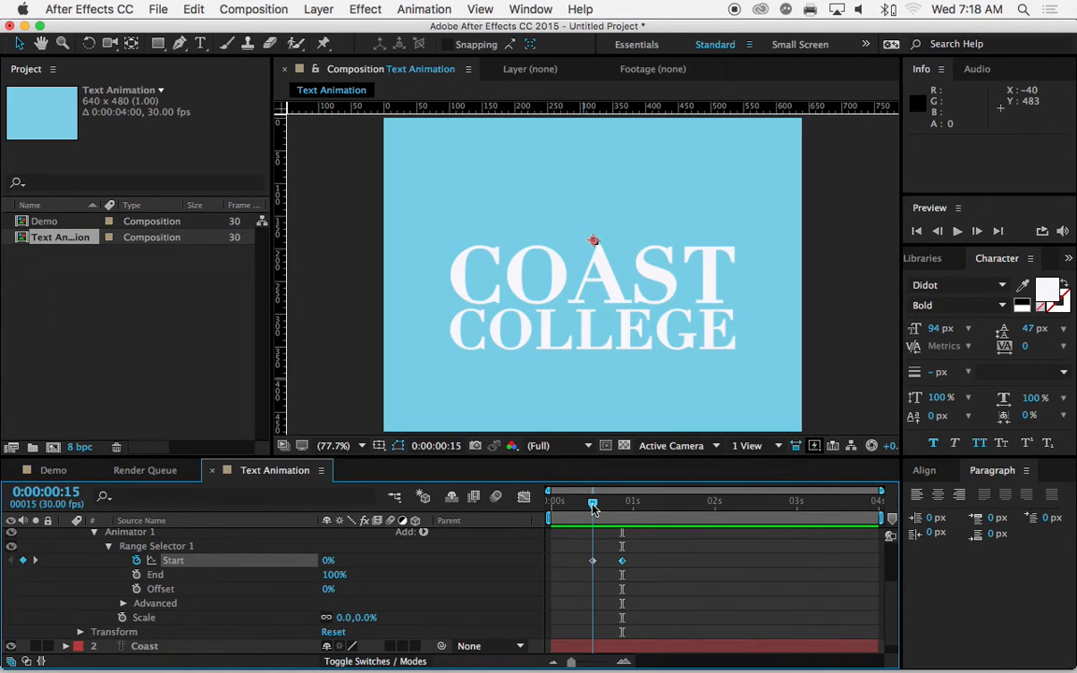
left_click_drag(594, 507, 610, 506)
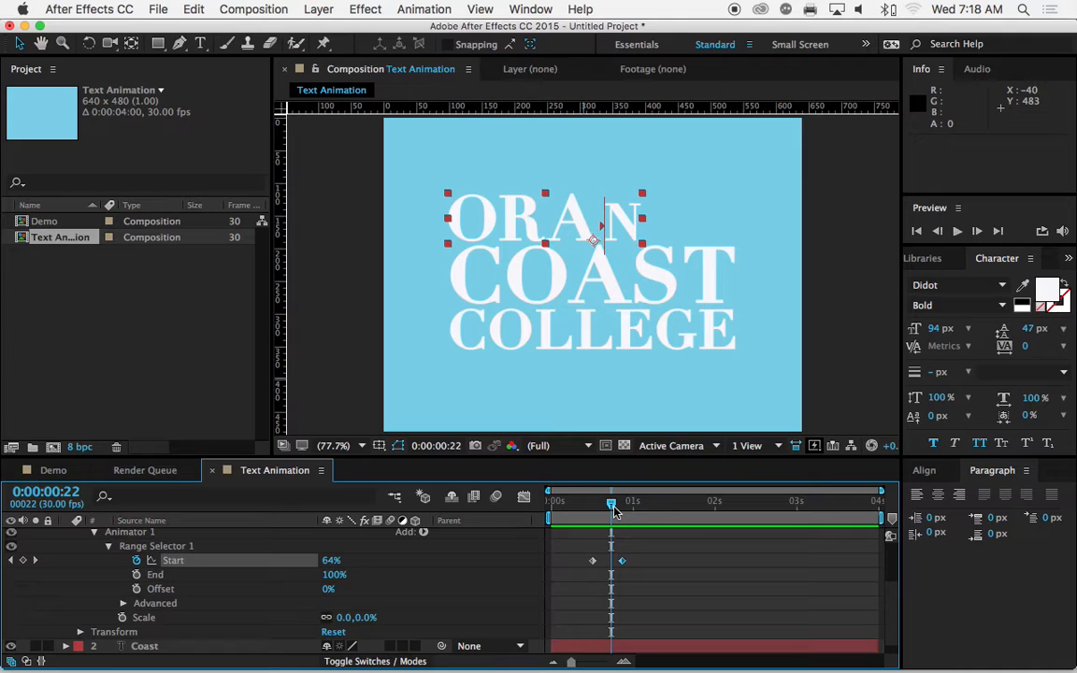
mouse_move(614, 510)
left_mouse_down()
mouse_move(626, 511)
mouse_move(606, 511)
left_mouse_up()
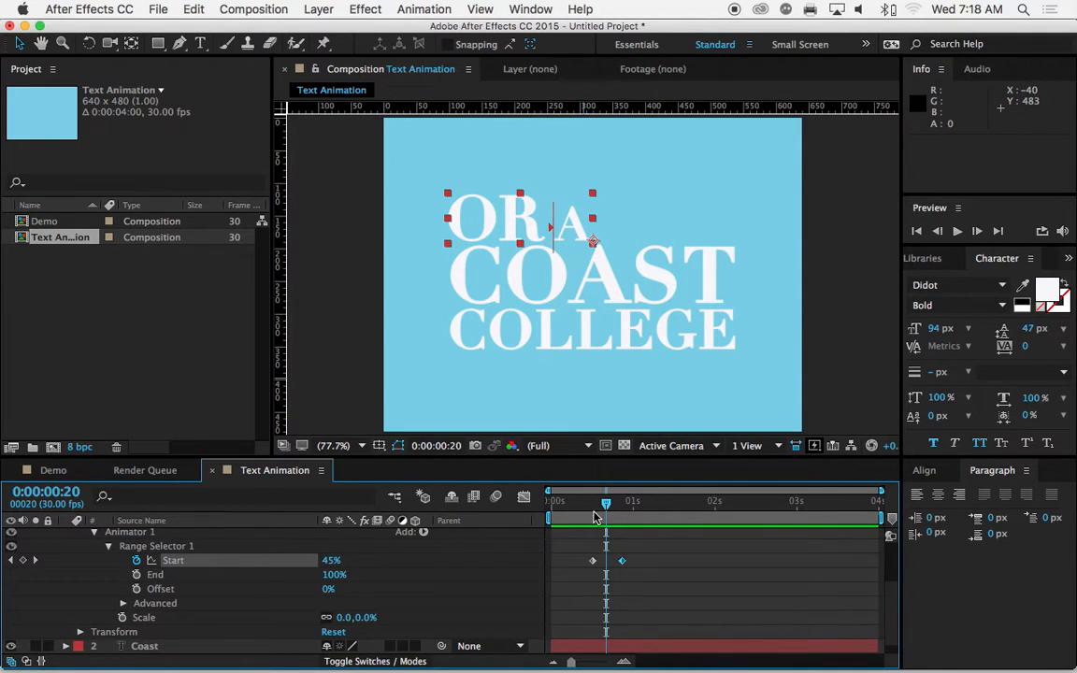
left_click_drag(606, 510, 593, 510)
Step: Show only the orange layer's keyframed properties and preview the animation from 0:00:00:03
scroll(244, 586, "up", 2)
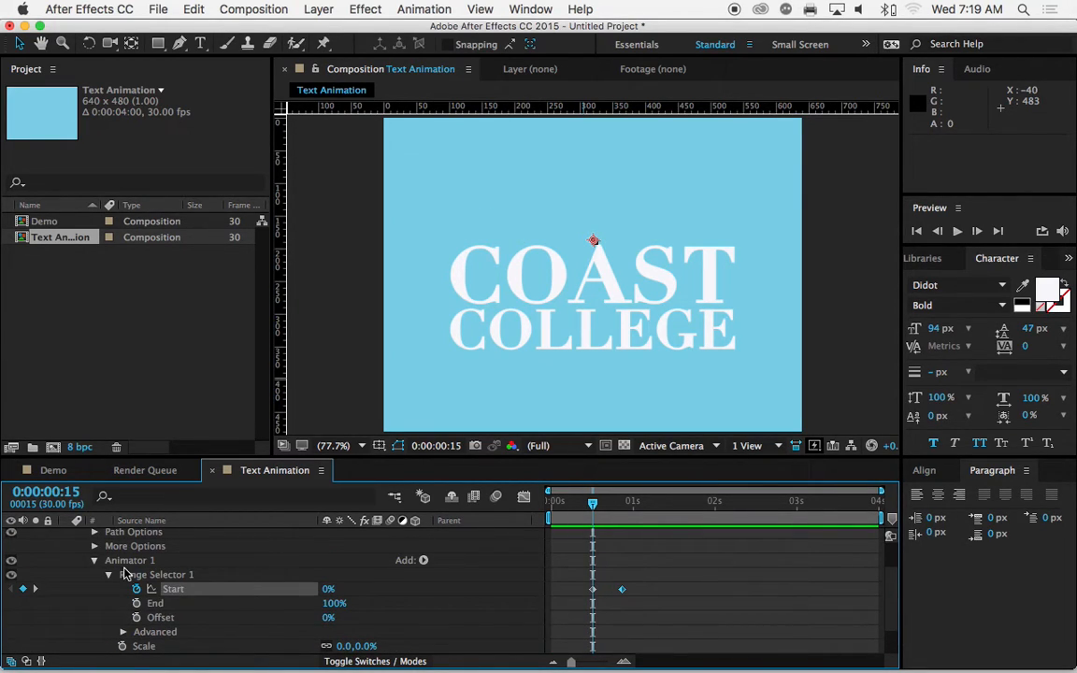
scroll(112, 571, "up", 3)
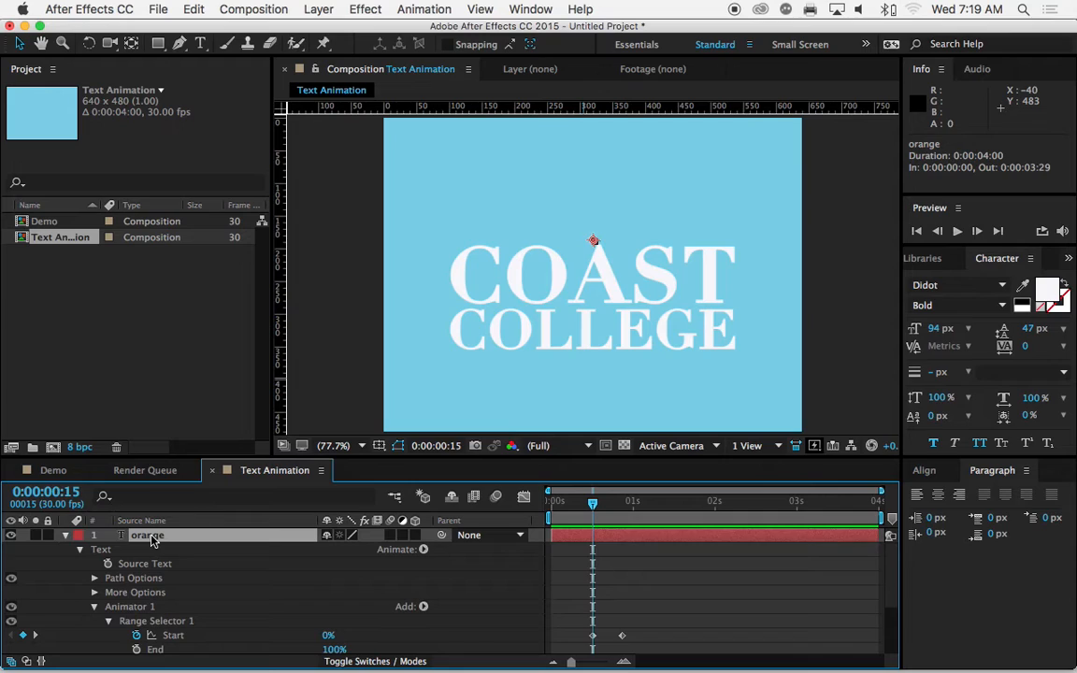
key("u")
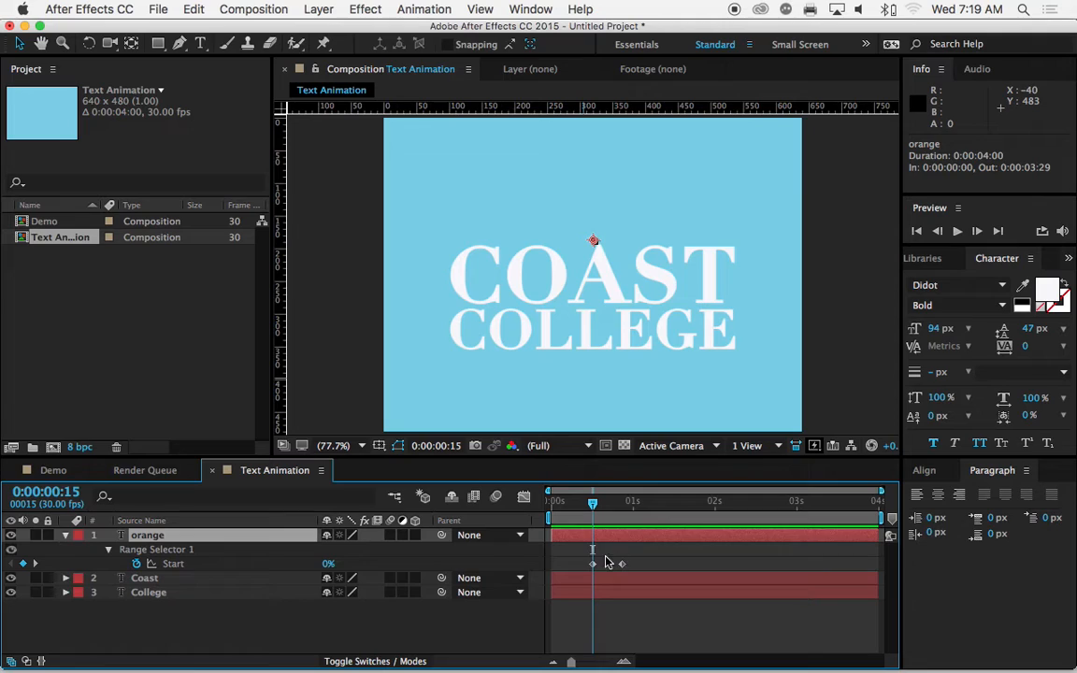
left_click_drag(595, 506, 561, 506)
left_click(957, 230)
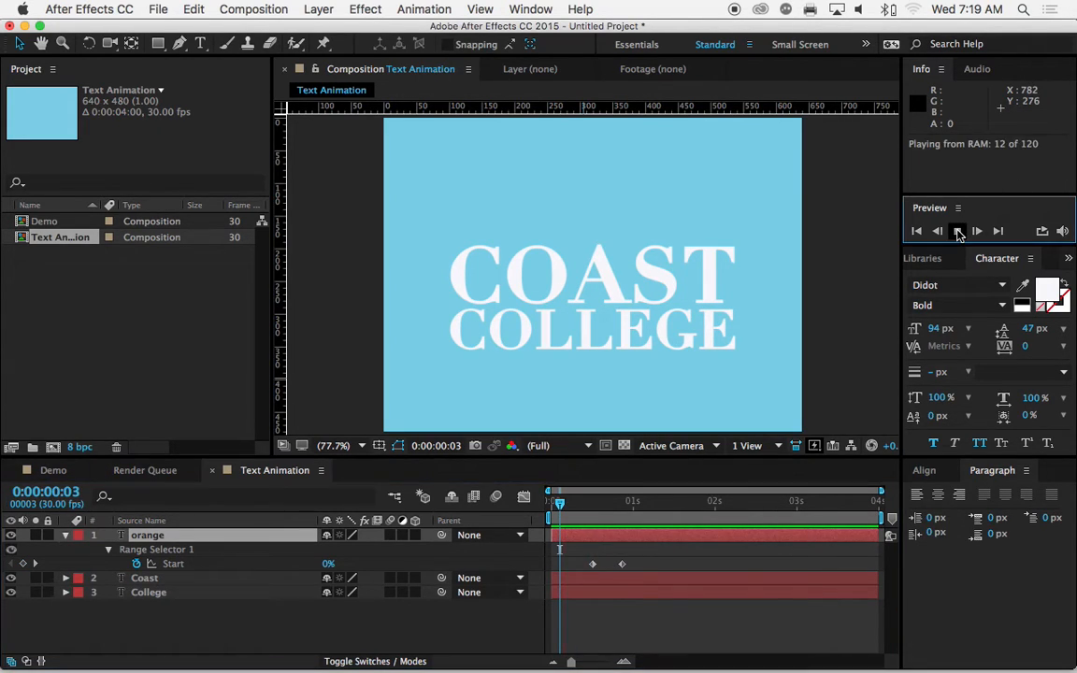
left_click(957, 231)
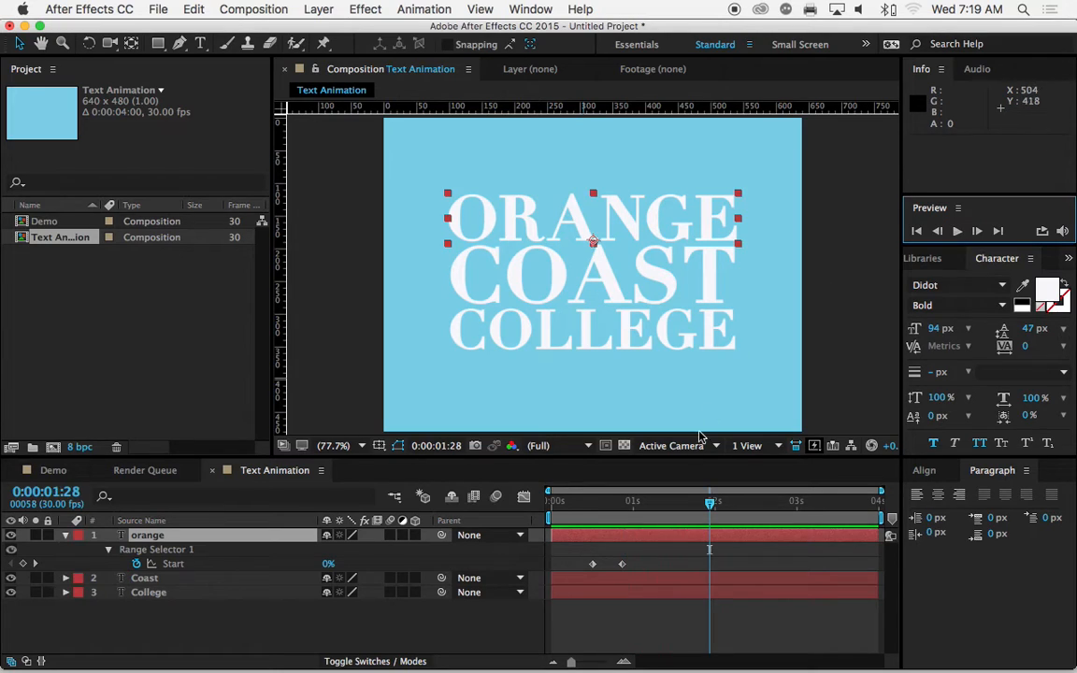
Step: Slow the ORANGE reveal by moving its second Start keyframe slightly past the one-second mark, and preview it from 0:00:00:09
left_click(576, 503)
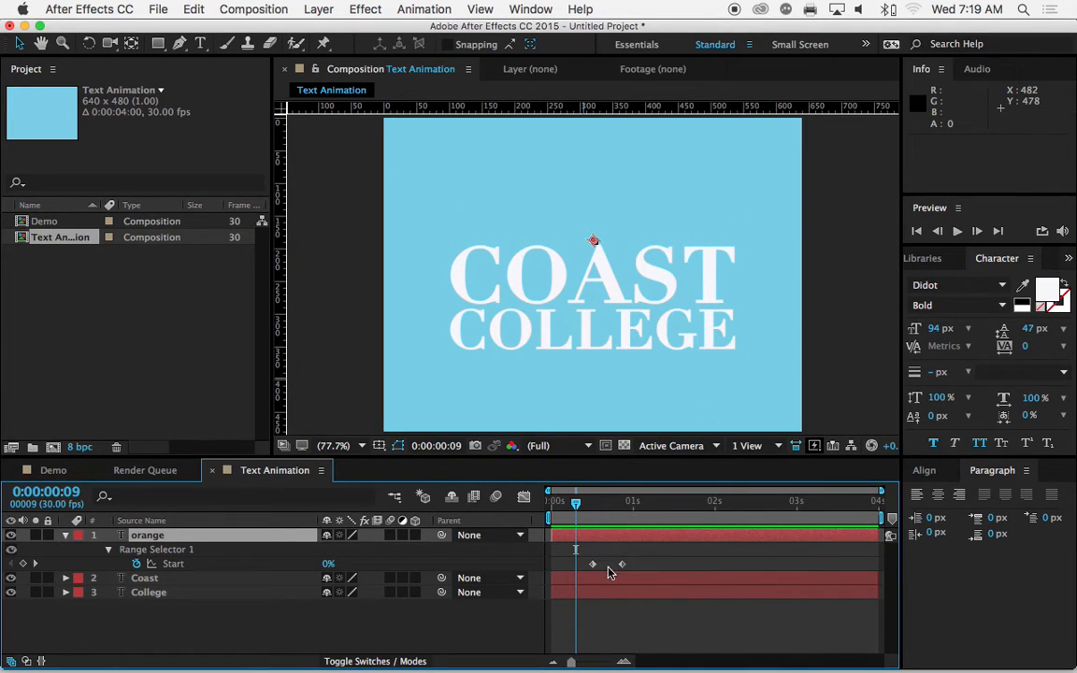
left_click_drag(621, 566, 644, 568)
left_click(957, 231)
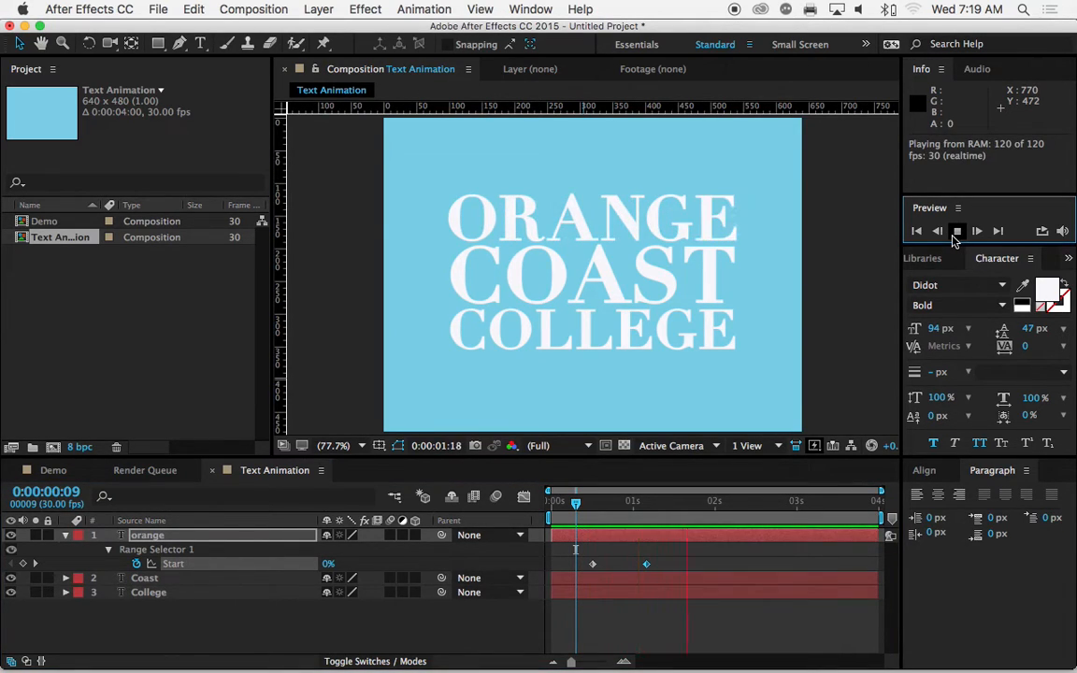
left_click(954, 236)
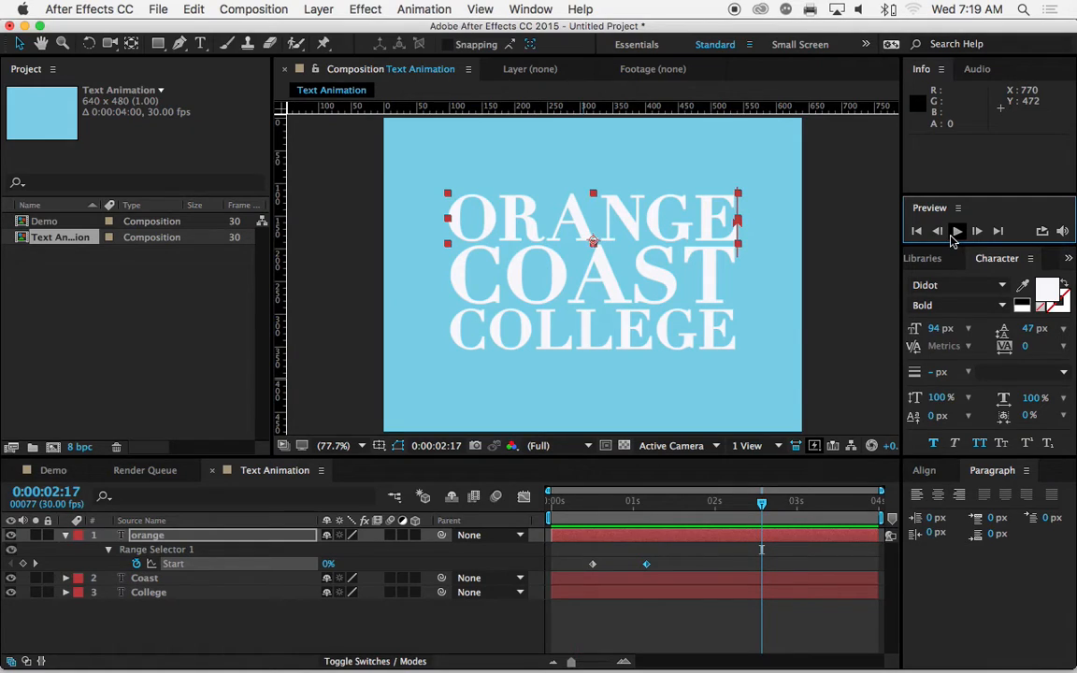
Step: Add an Opacity animator to the Coast text layer, set its Opacity to 0%, and move the current time to 0:00:01:13
left_click(140, 578)
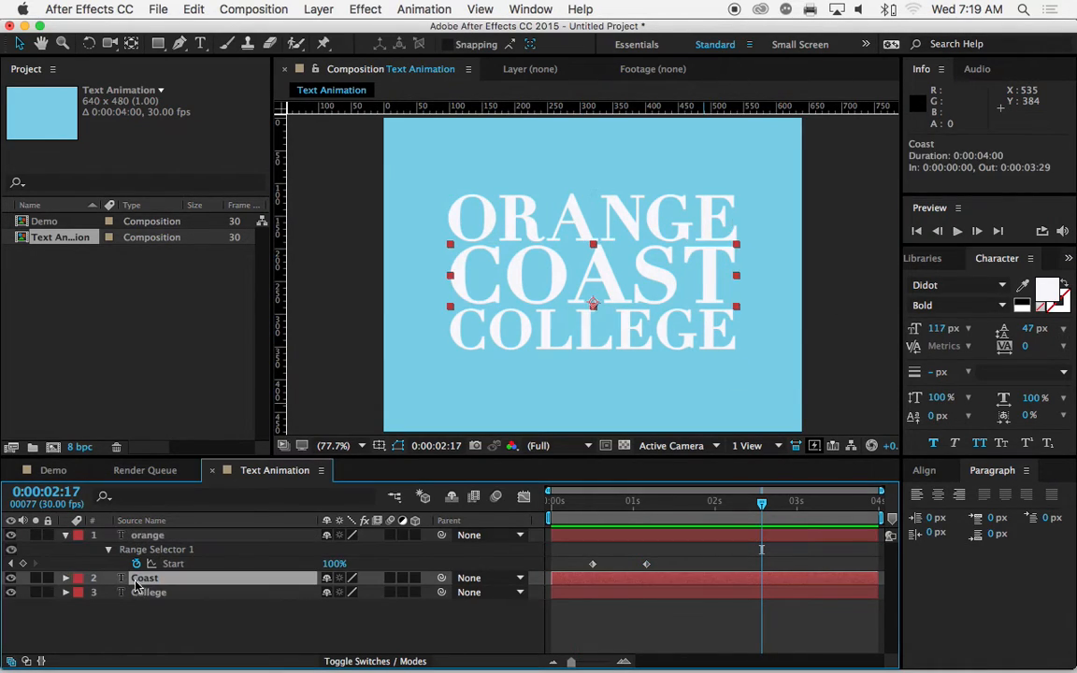
left_click(65, 578)
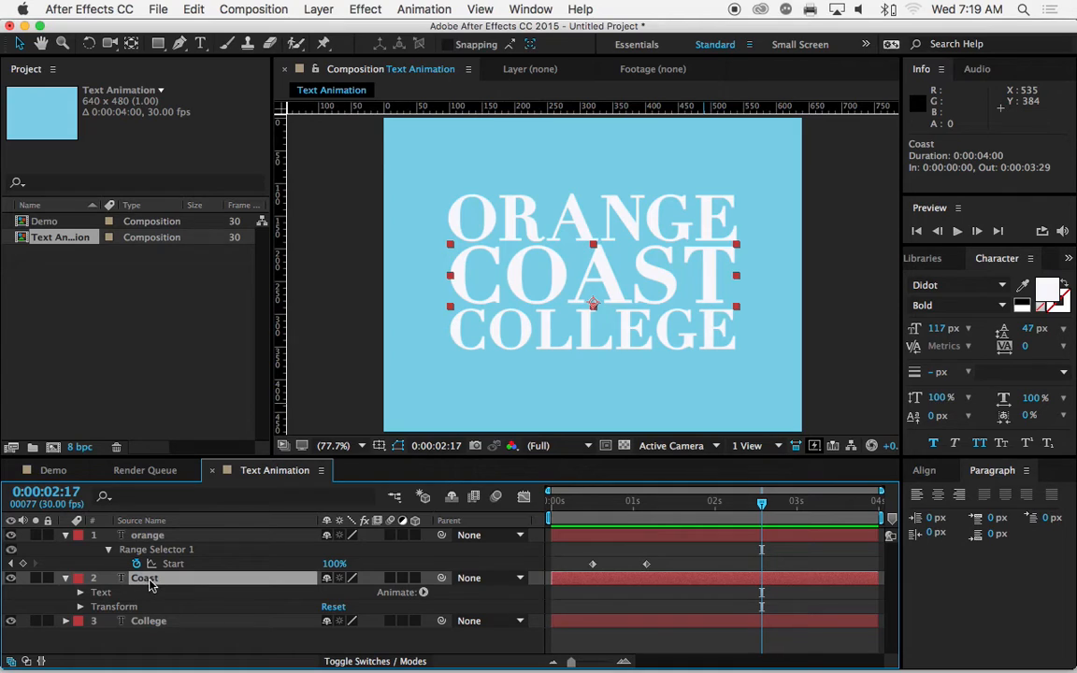
left_click(424, 593)
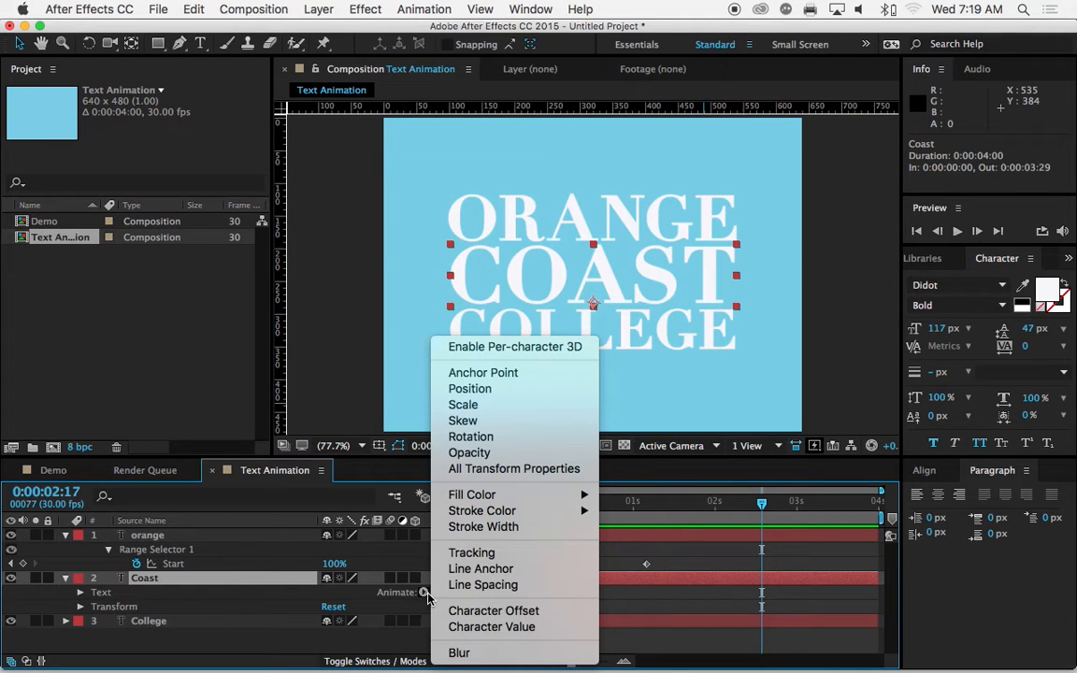
left_click(480, 452)
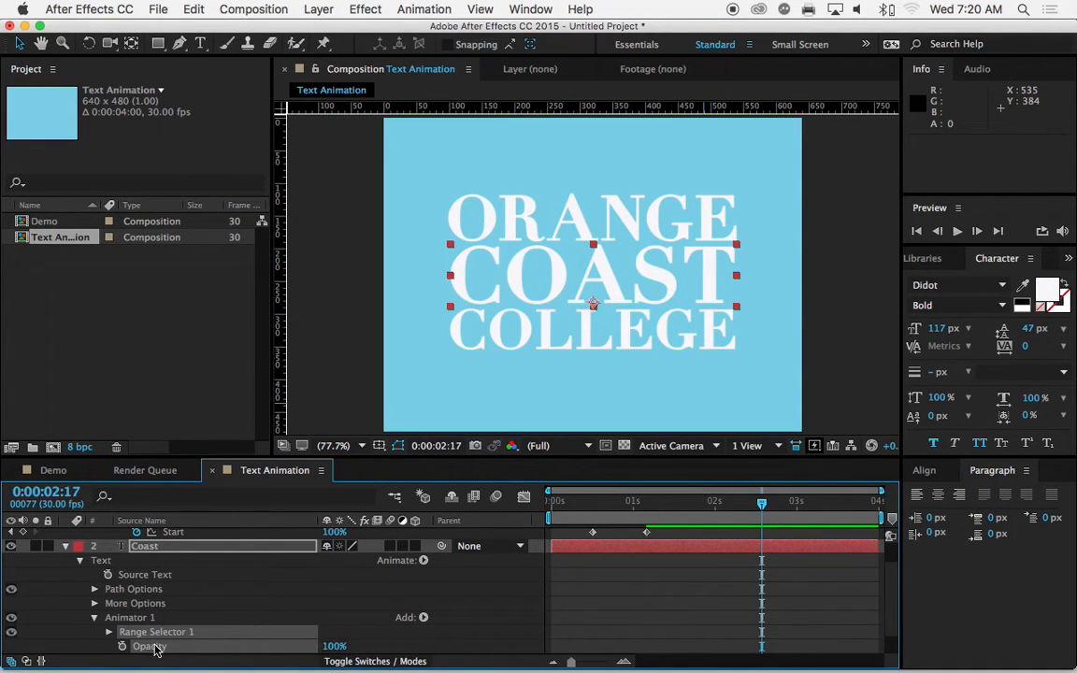
left_click(335, 647)
left_click_drag(334, 646, 248, 646)
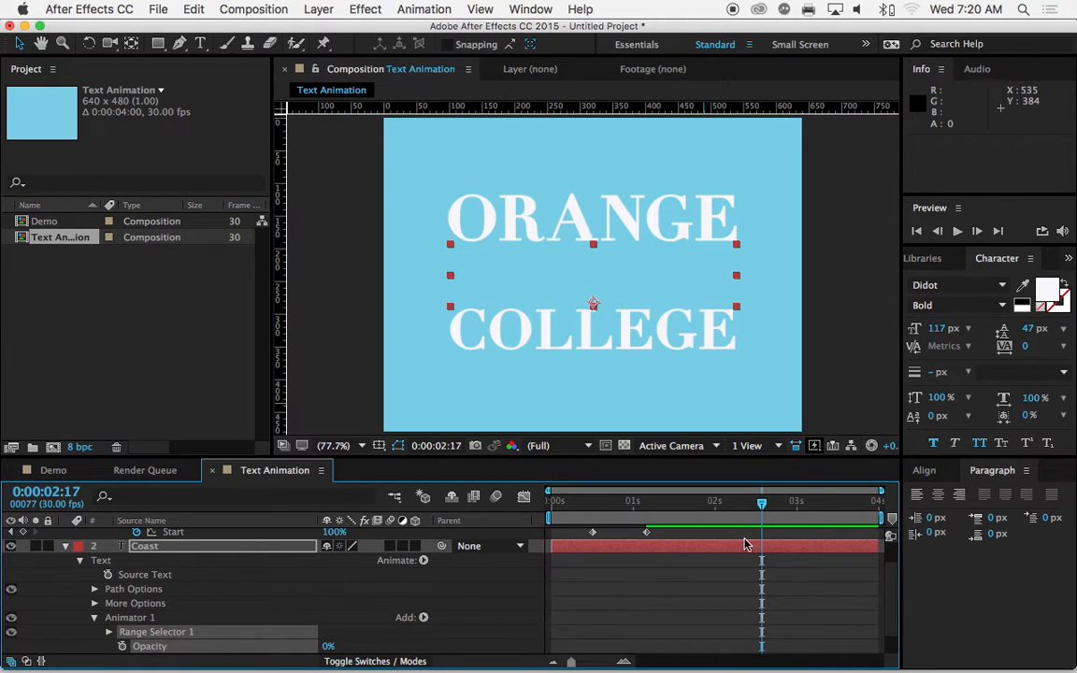
mouse_move(684, 505)
left_mouse_down()
mouse_move(715, 507)
mouse_move(668, 505)
left_mouse_up()
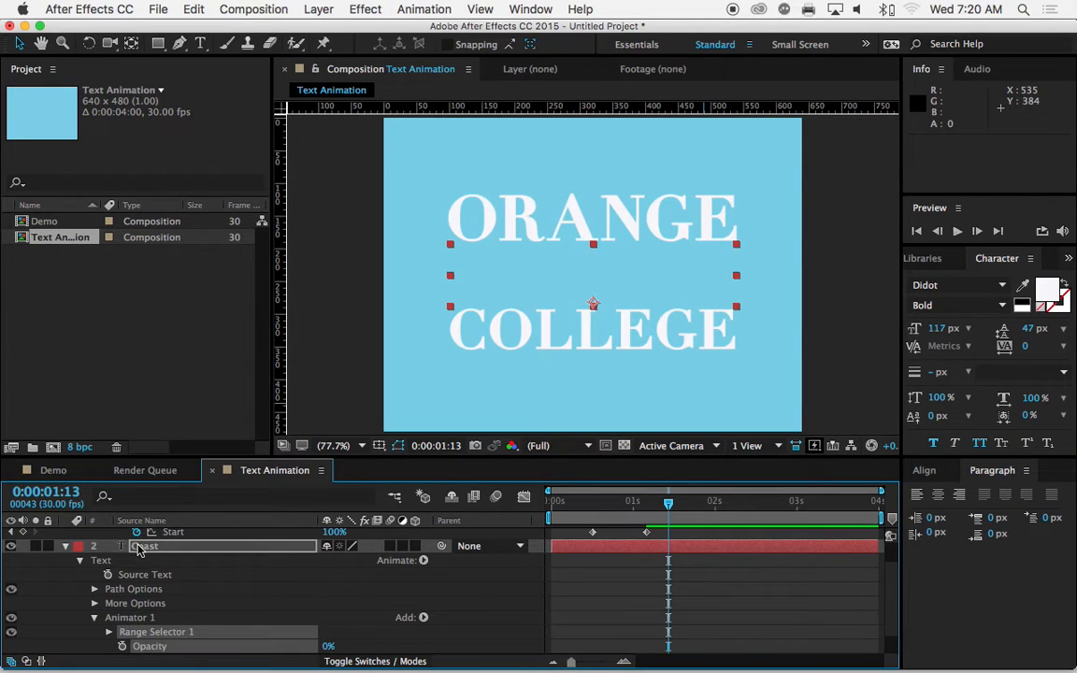
Step: Keyframe the Start of the Coast layer's range selector at 0% at 0:00:01:00
left_click(108, 632)
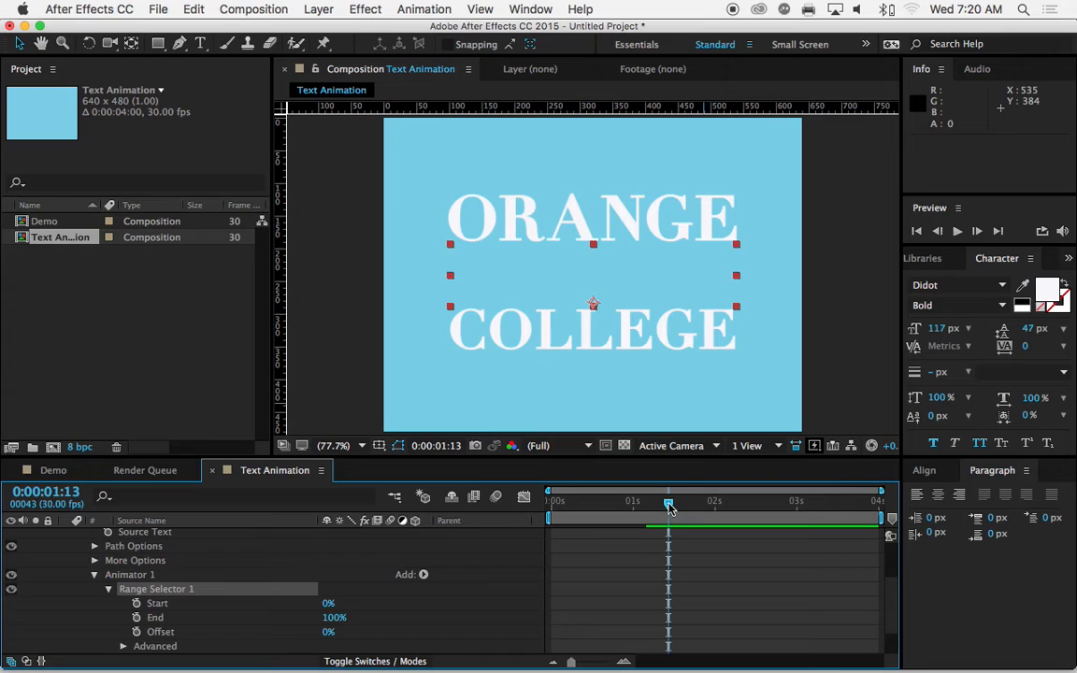
left_click_drag(668, 506, 634, 506)
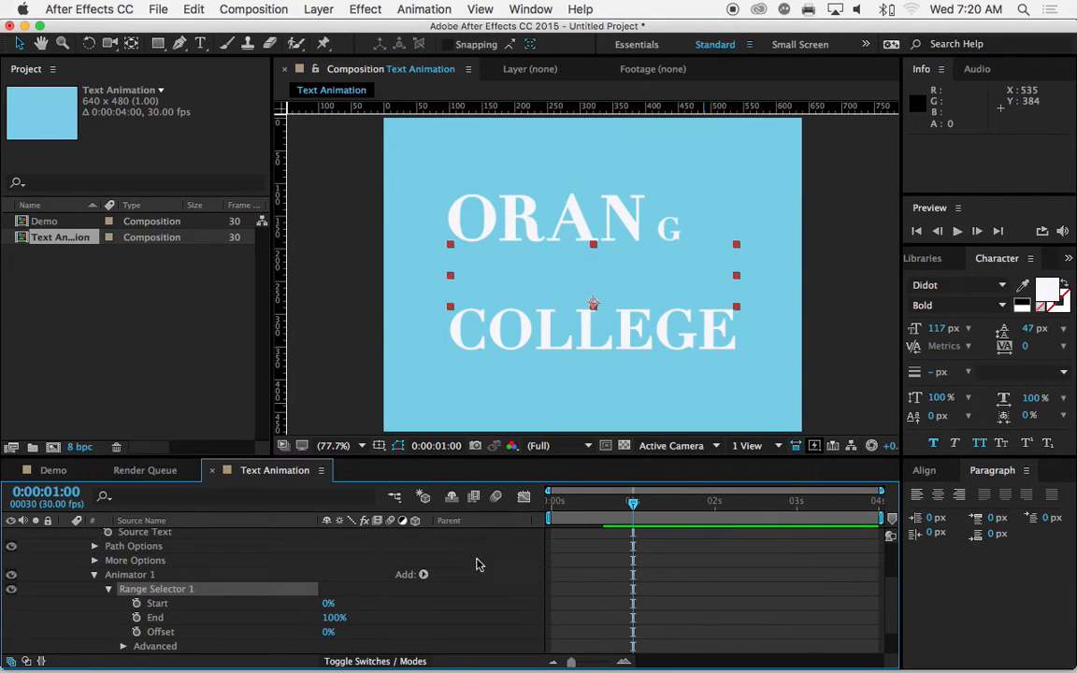
left_click(139, 604)
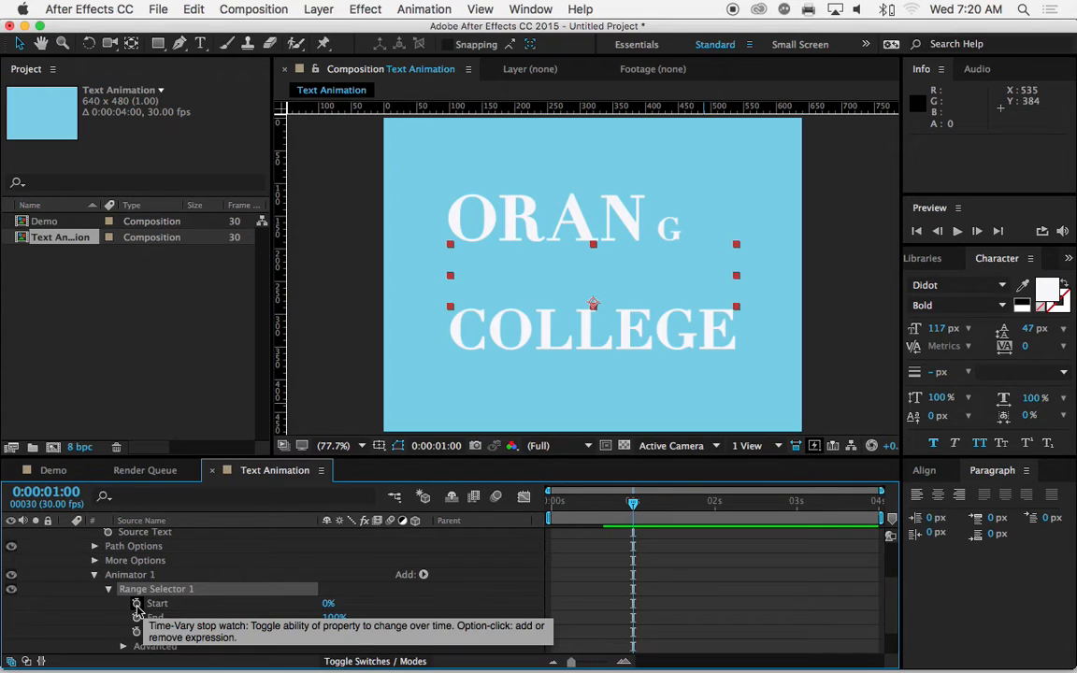
left_click(138, 603)
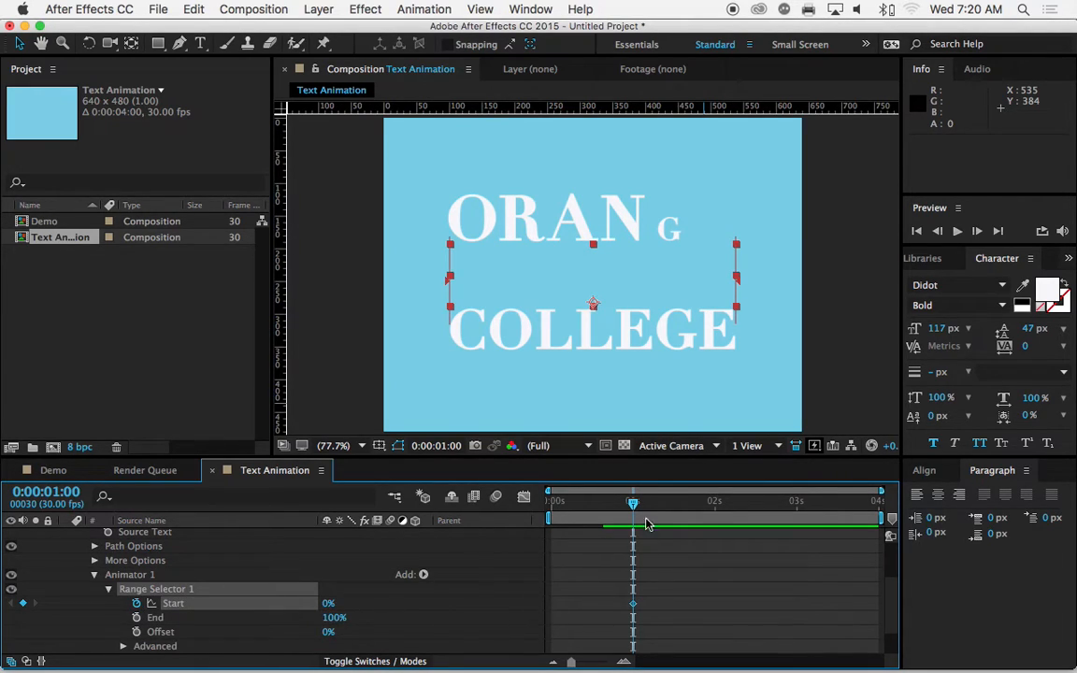
Step: Add a second Start keyframe of 100% to the Coast layer's range selector at 0:00:01:24
left_click_drag(634, 506, 702, 511)
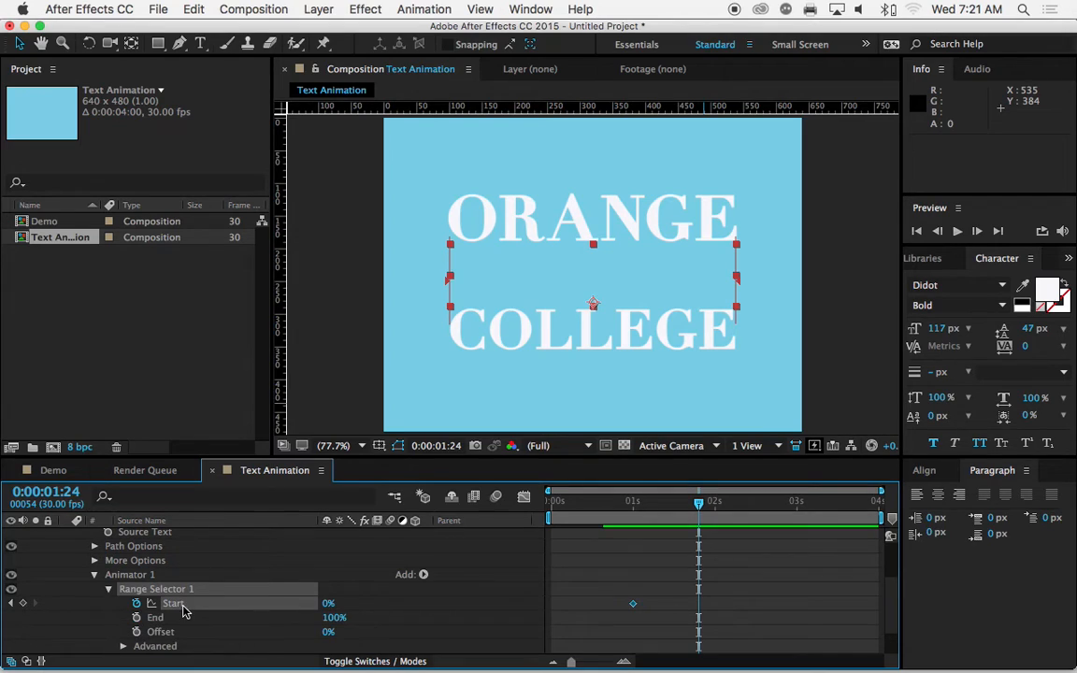
left_click(326, 605)
type("1")
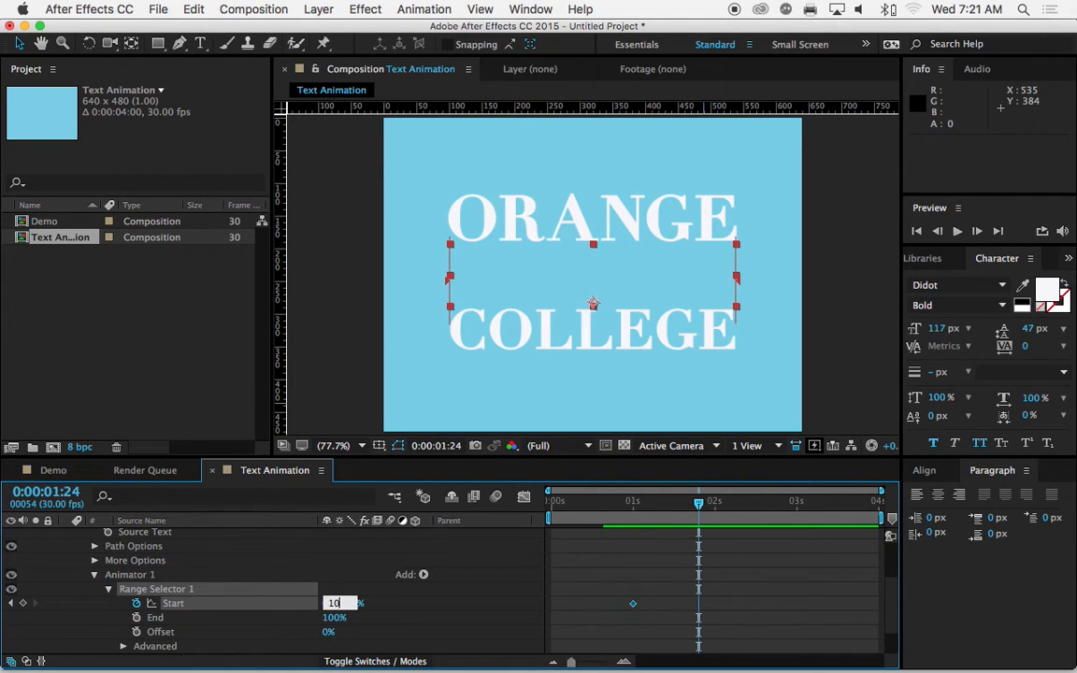
type("00")
key("Return")
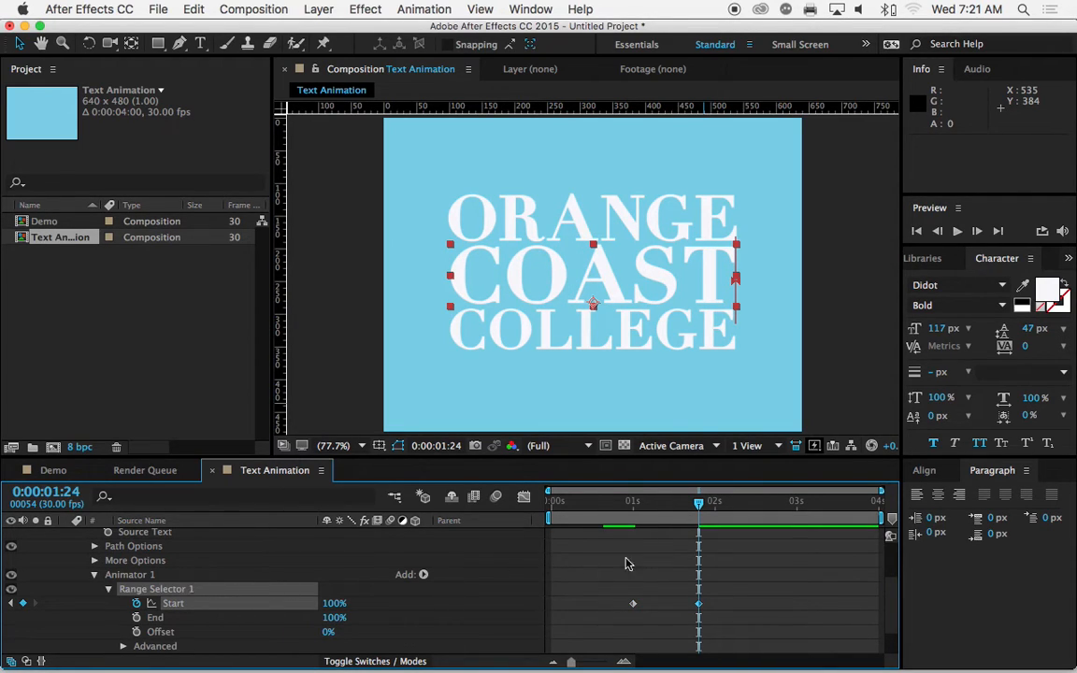
Step: Preview the ORANGE and COAST reveals from the beginning of the composition
left_click_drag(698, 509, 553, 512)
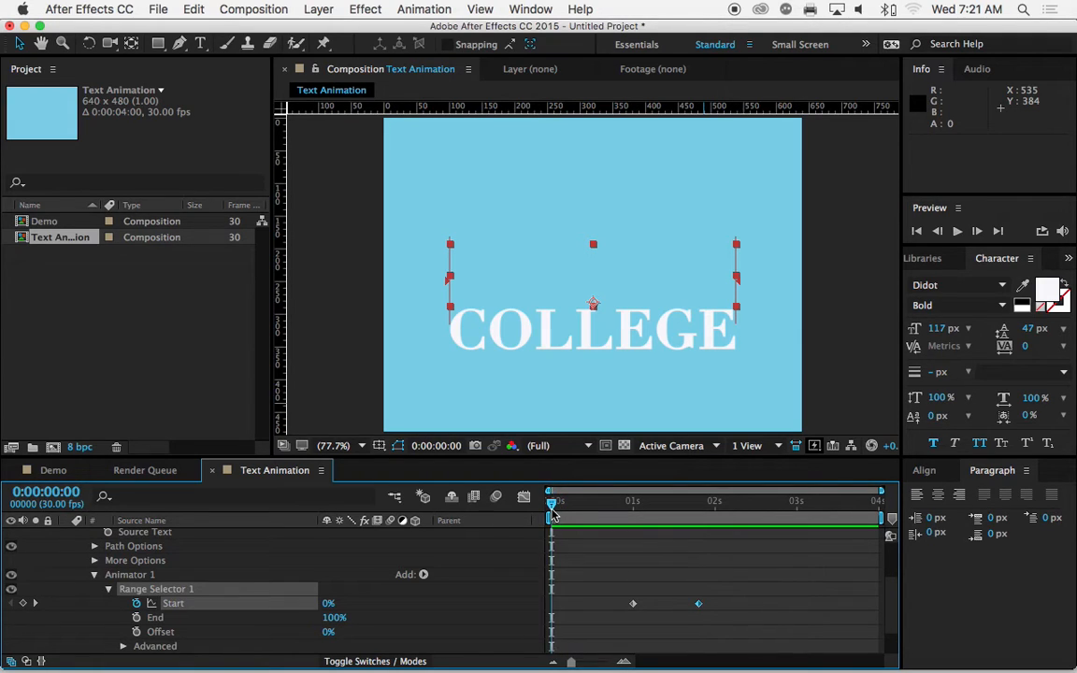
key("space")
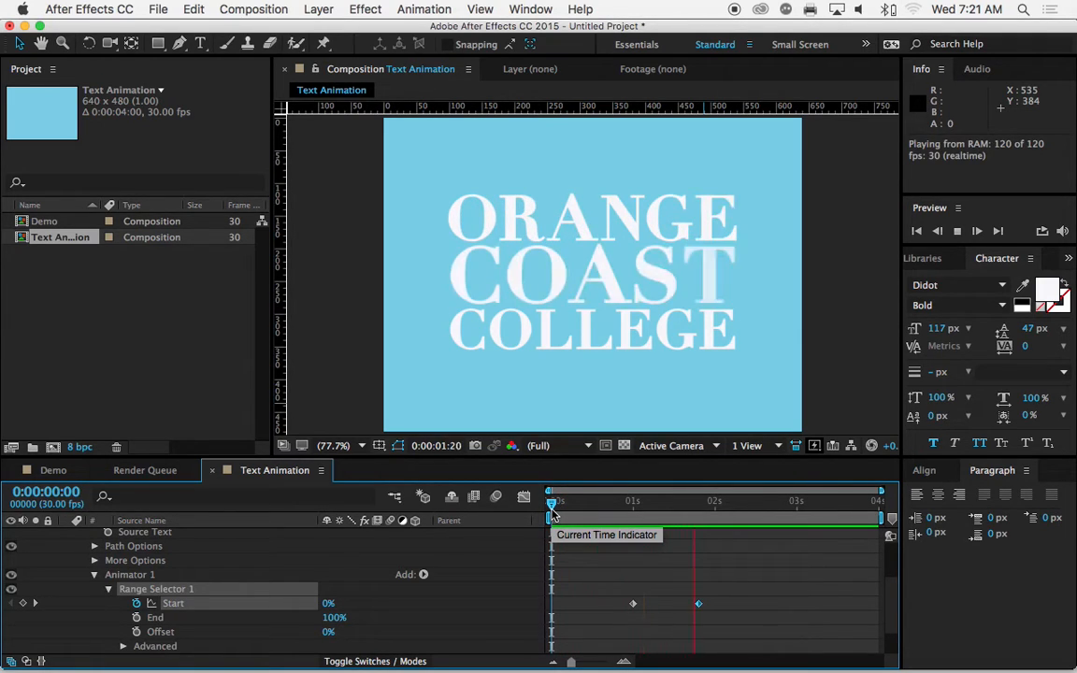
key("space")
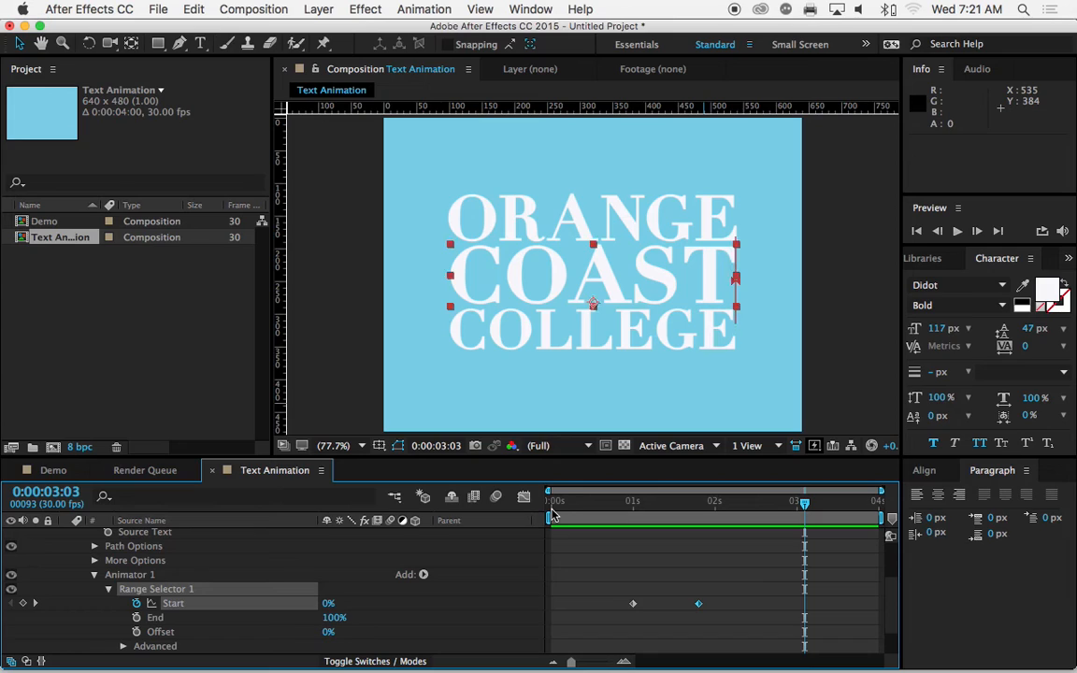
Step: Show only the Coast layer's keyframed properties and move the orange layer's second Start keyframe to 0:00:01:06
left_click_drag(800, 504, 748, 505)
scroll(339, 556, "up", 1)
scroll(339, 556, "up", 4)
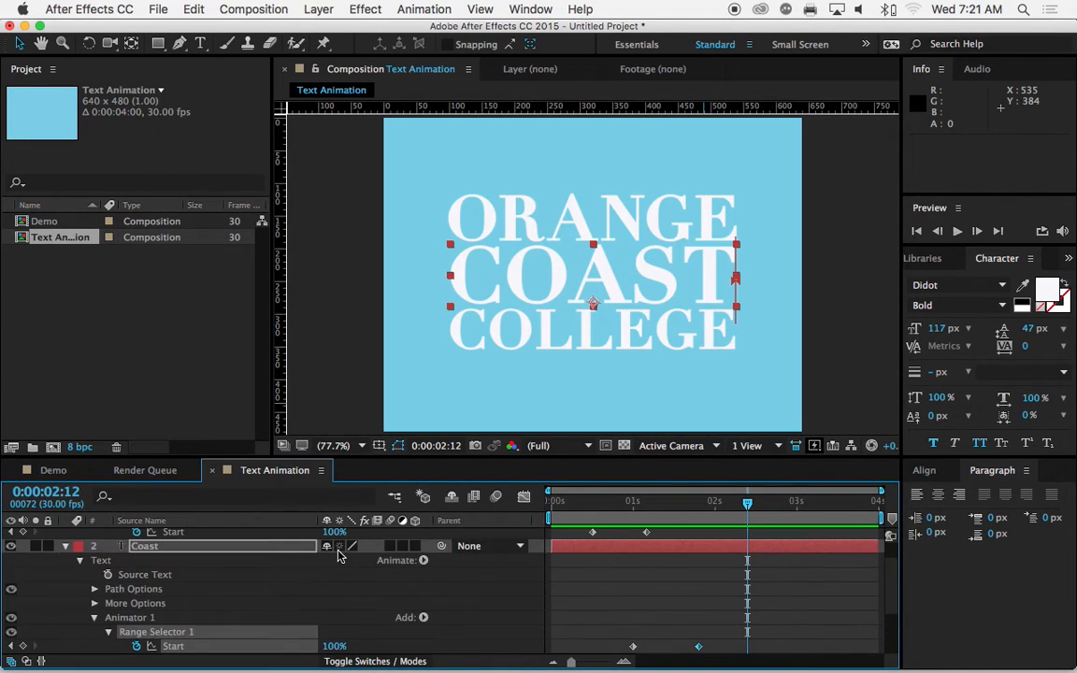
left_click(148, 577)
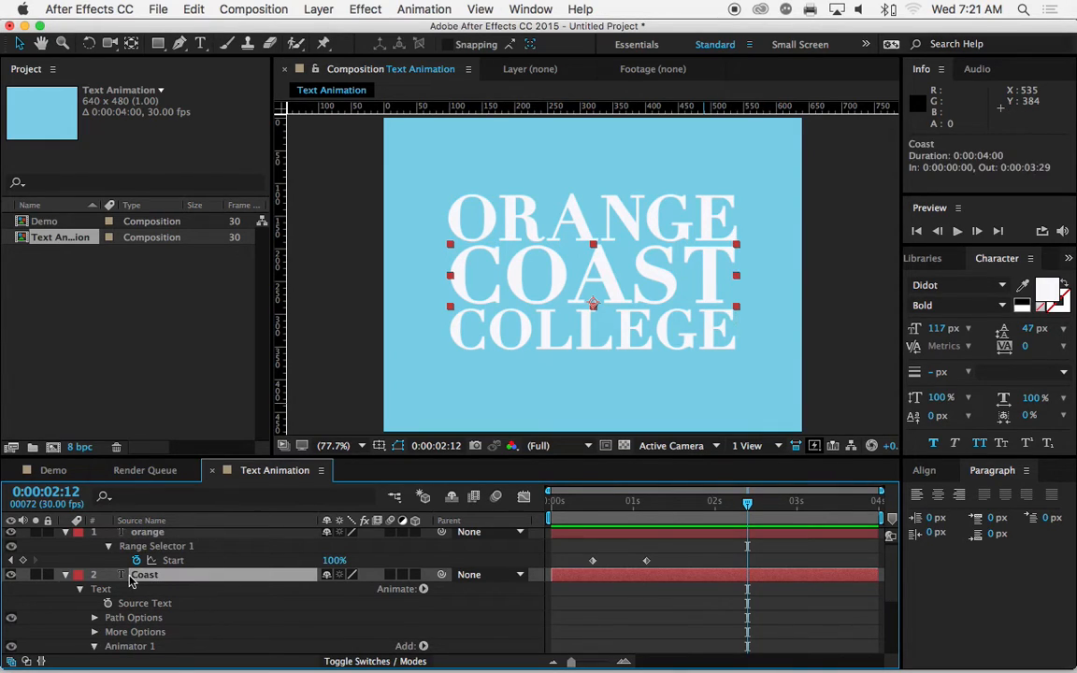
key("u")
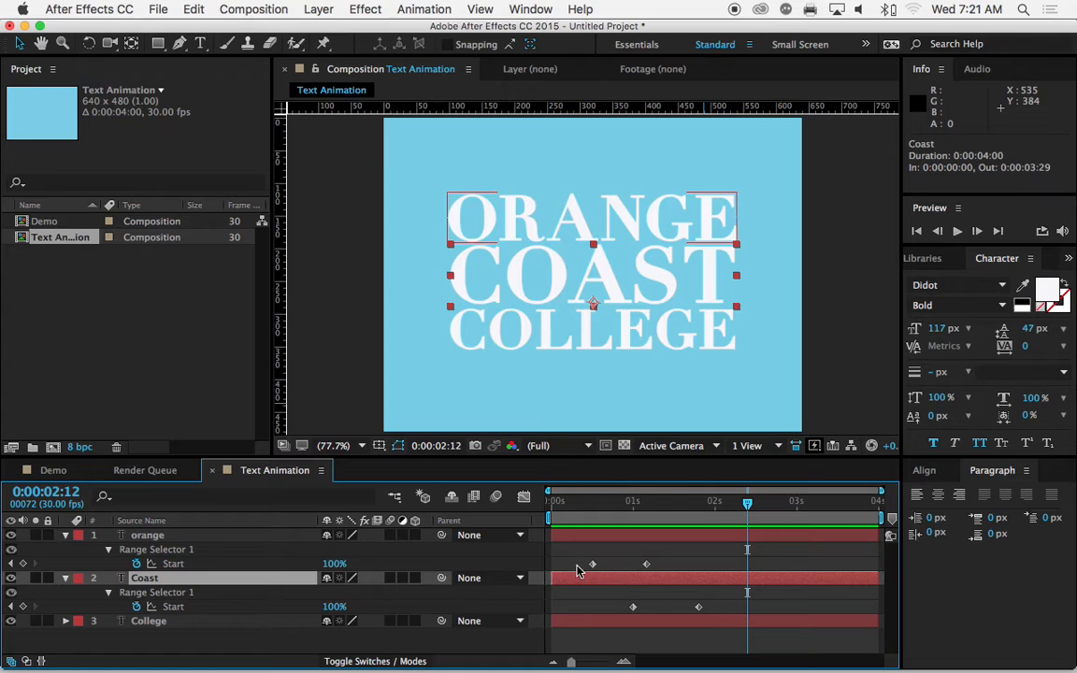
left_click_drag(747, 505, 616, 505)
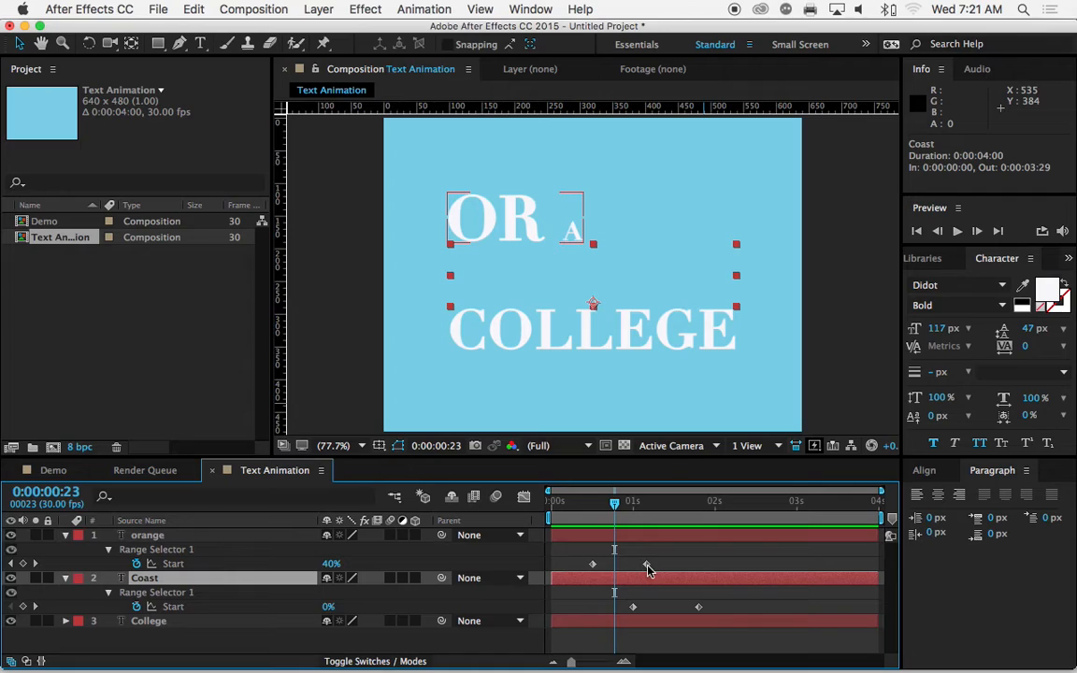
left_click_drag(649, 570, 652, 572)
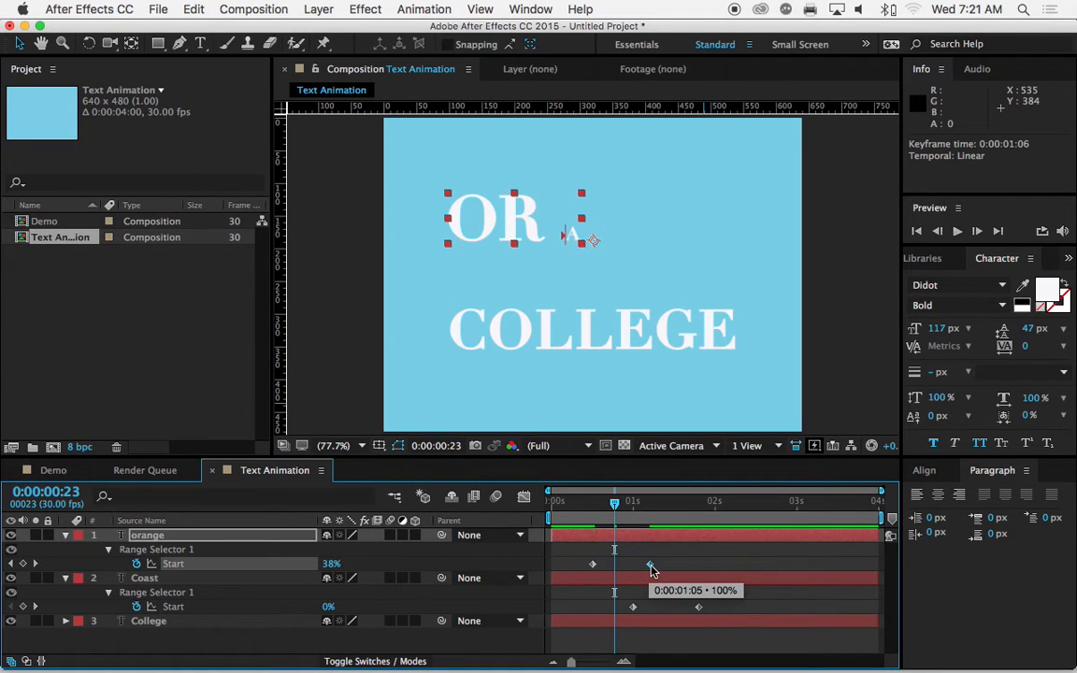
Step: Add a Blur animator to the College text layer and set its Blur to 50.0, 50.0
left_click(194, 624)
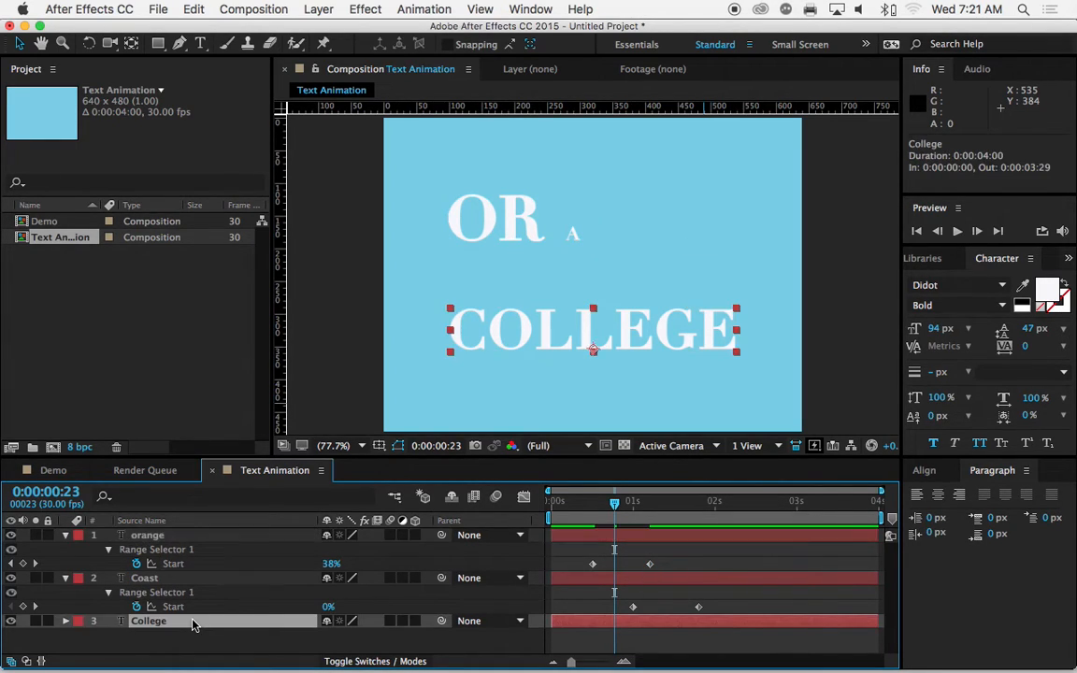
left_click(66, 621)
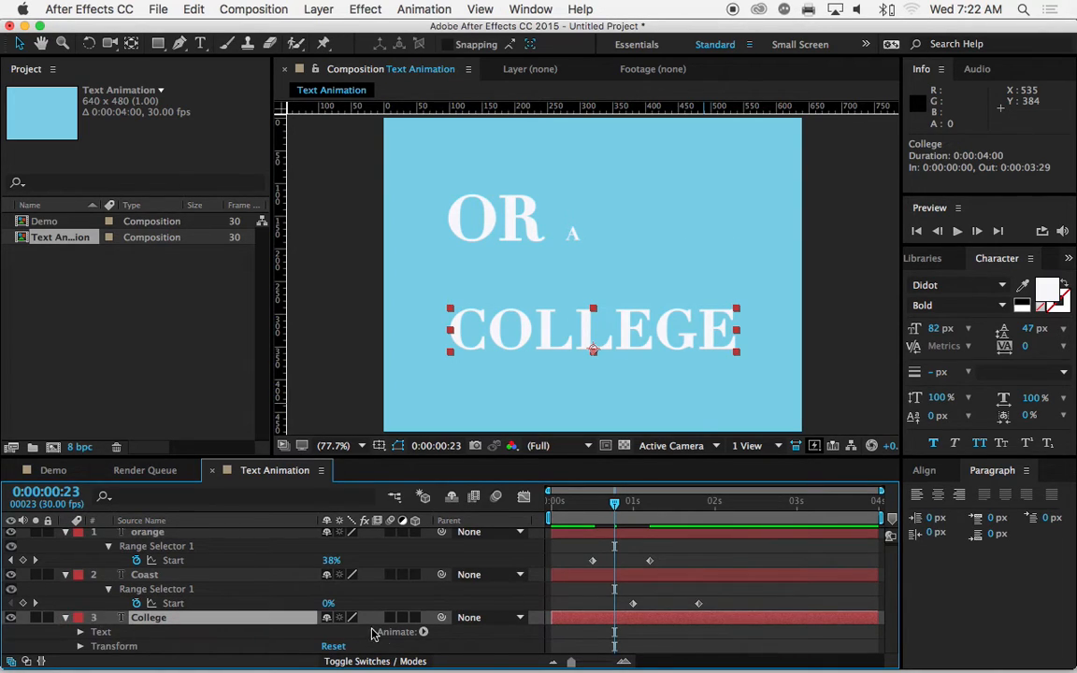
left_click(423, 633)
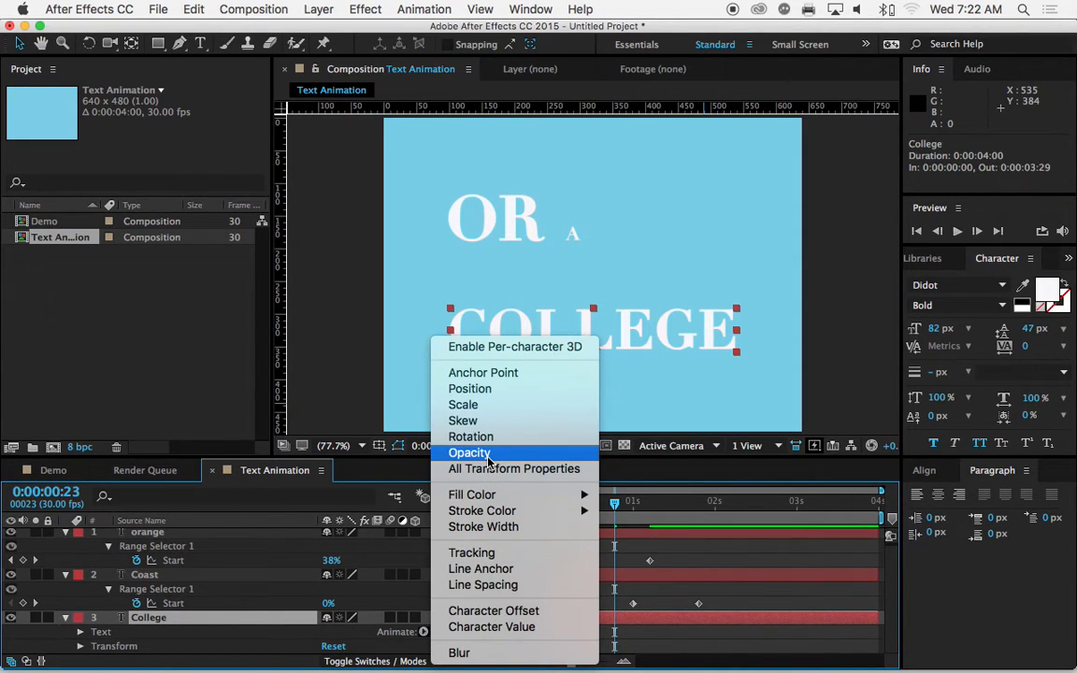
left_click(475, 654)
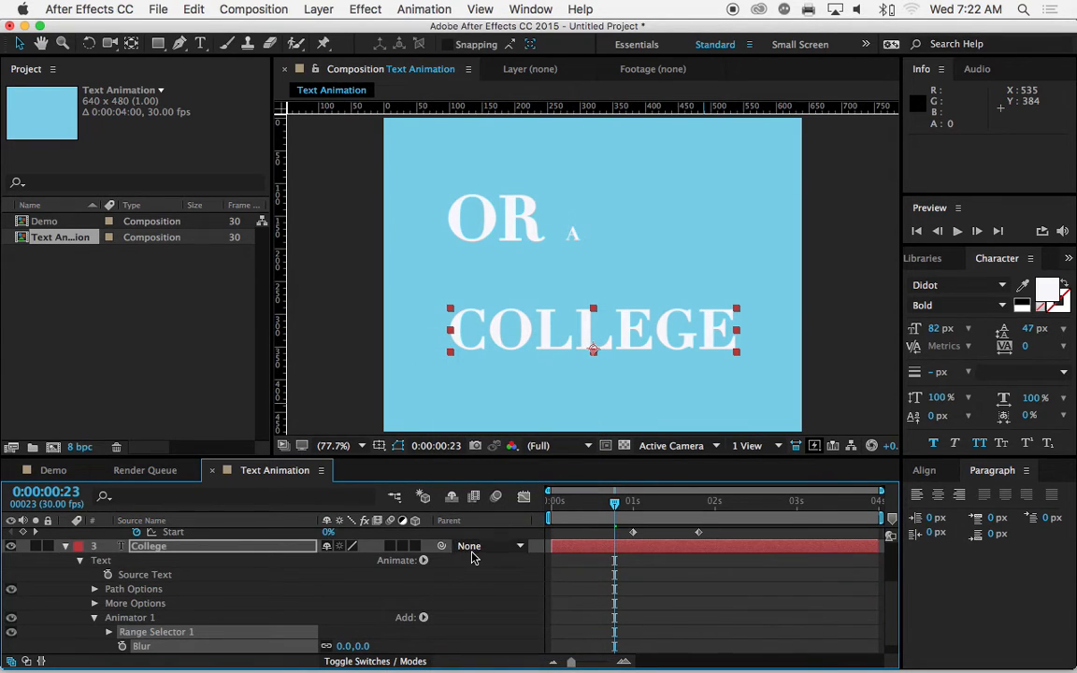
scroll(472, 558, "down", 1)
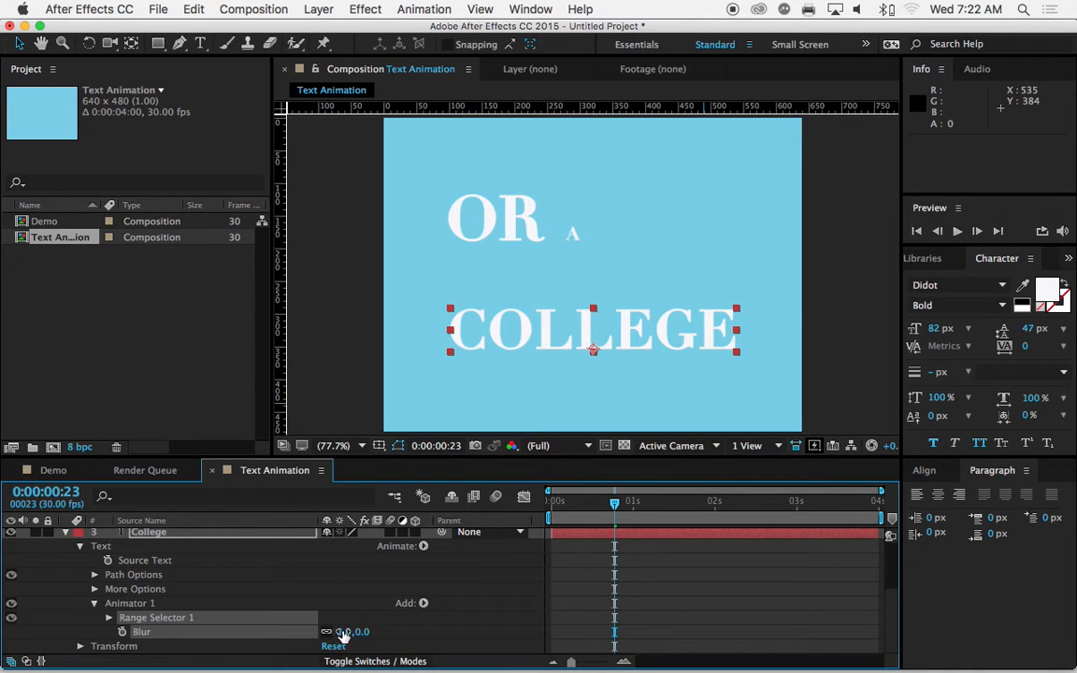
left_click_drag(343, 631, 383, 632)
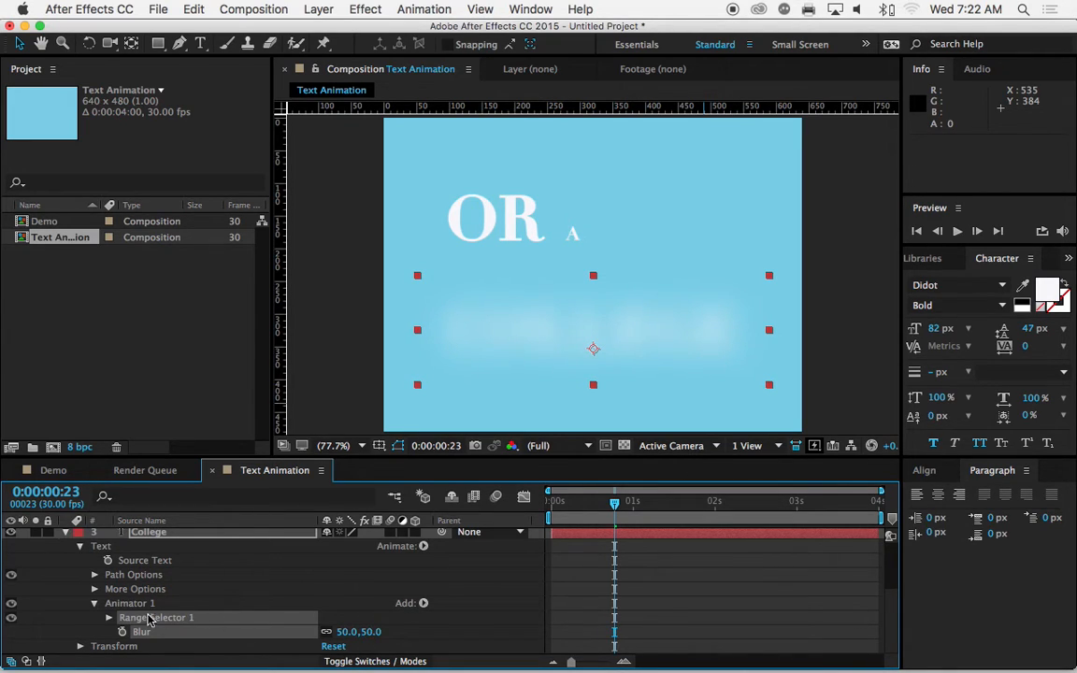
Step: Base the College layer's range selector on Words in its Advanced options
left_click(108, 618)
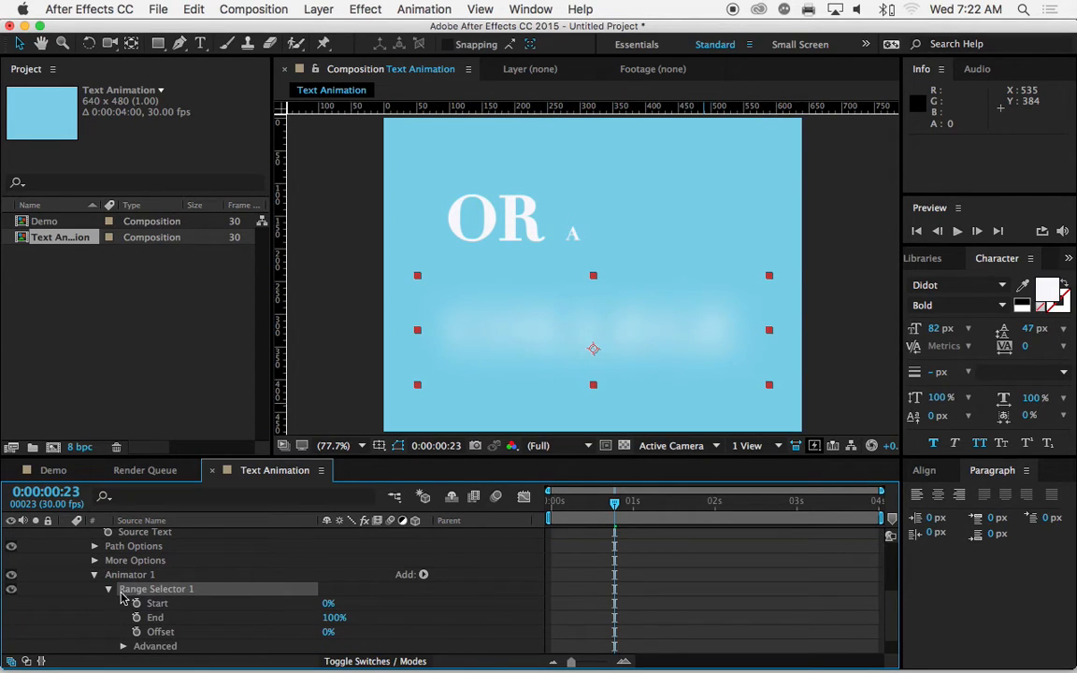
scroll(121, 598, "down", 1)
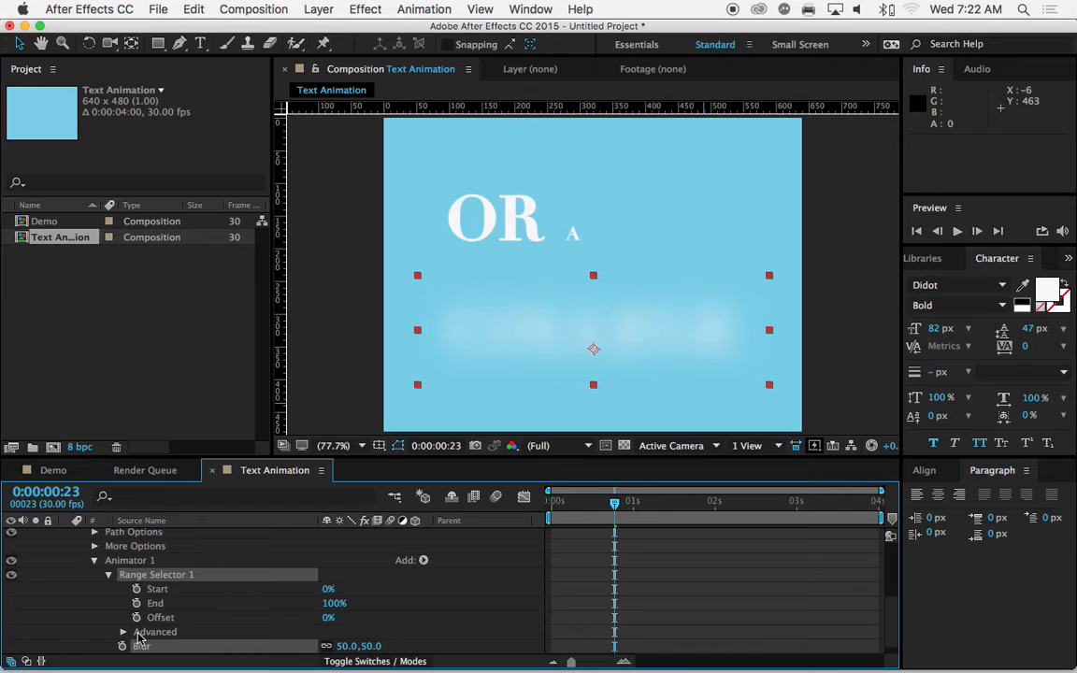
left_click(122, 632)
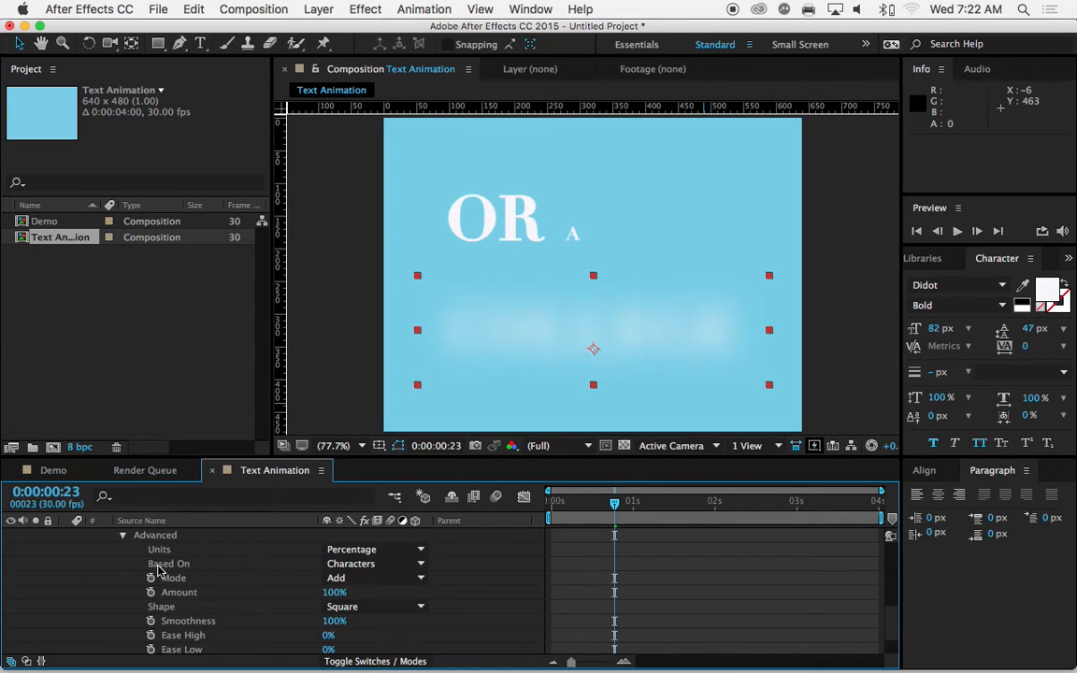
left_click(334, 566)
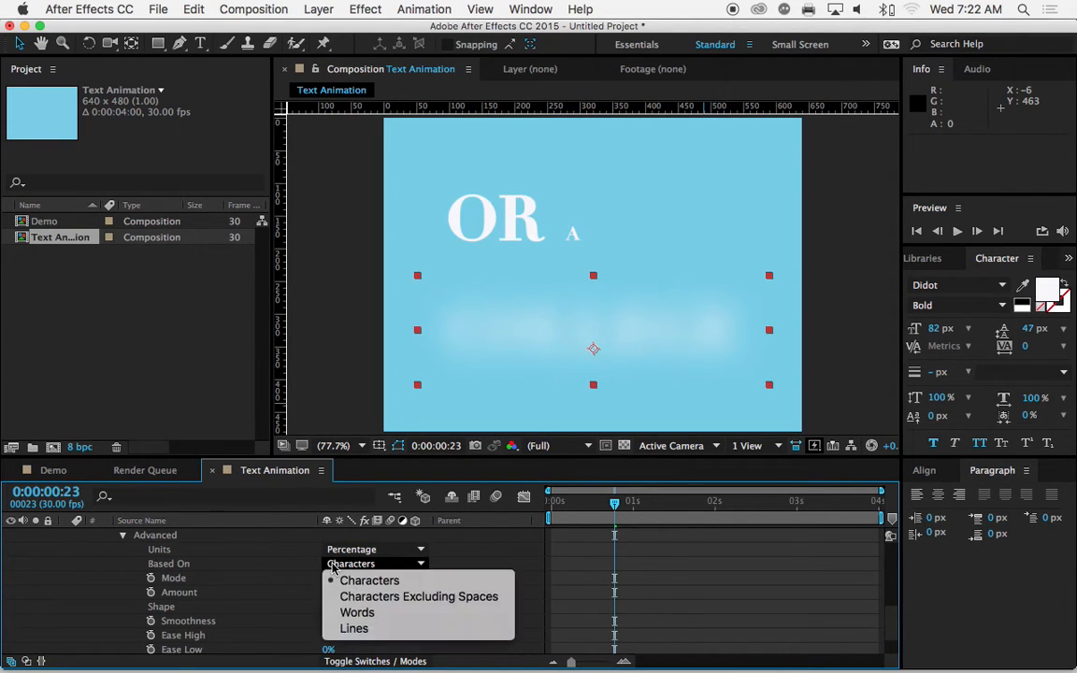
left_click(342, 615)
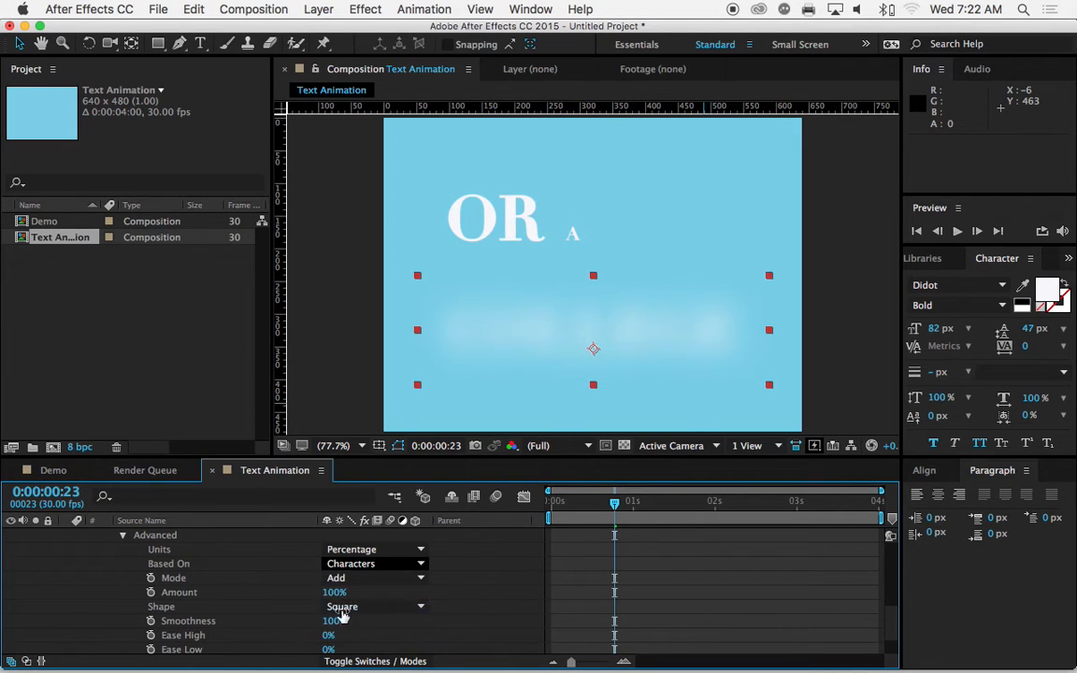
left_click(122, 538)
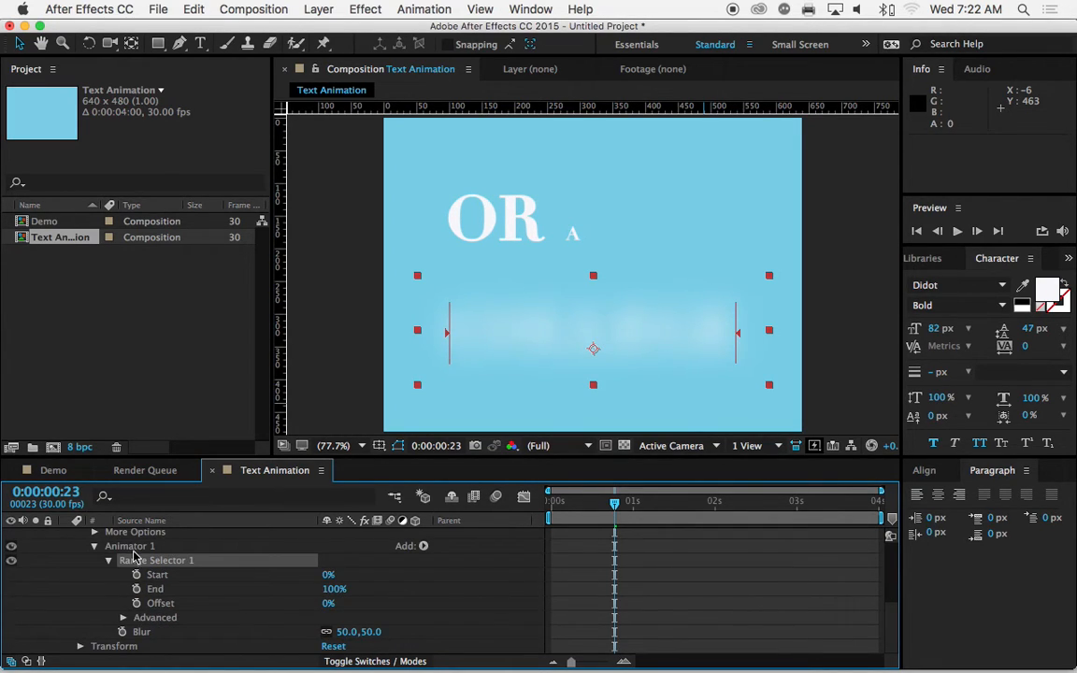
left_click(123, 618)
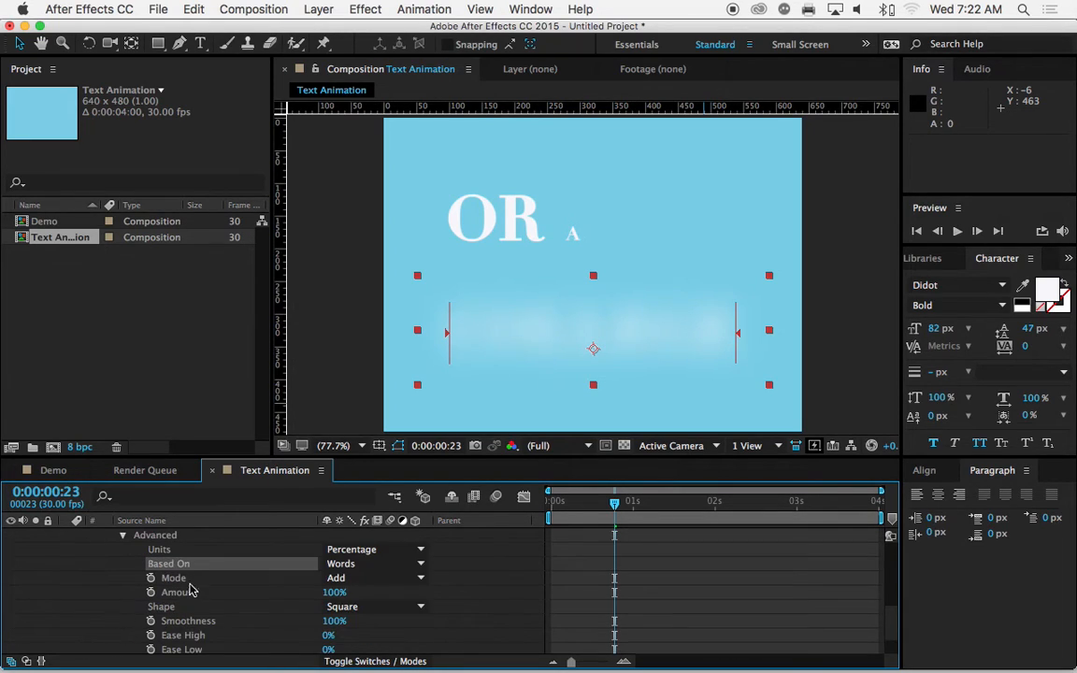
left_click(339, 564)
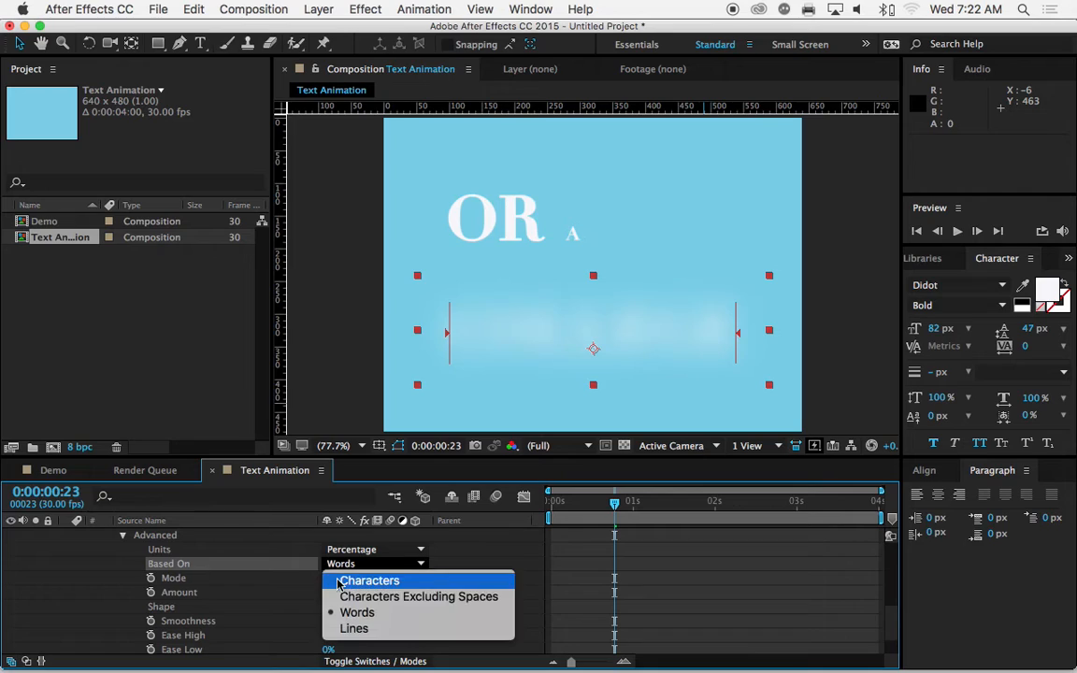
left_click(298, 563)
left_click(123, 538)
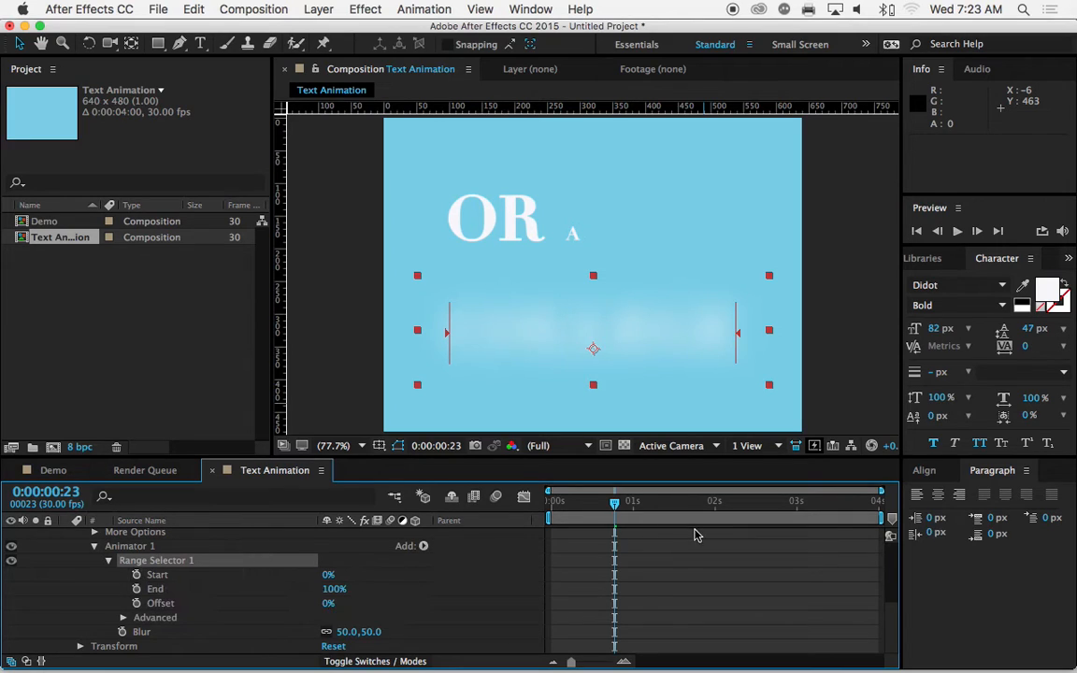
Step: Keyframe the College range selector's Start from 0% at 0:00:01:27 to 100% at 0:00:02:16, and scrub back to 0:00:02:15
left_click_drag(614, 502, 706, 509)
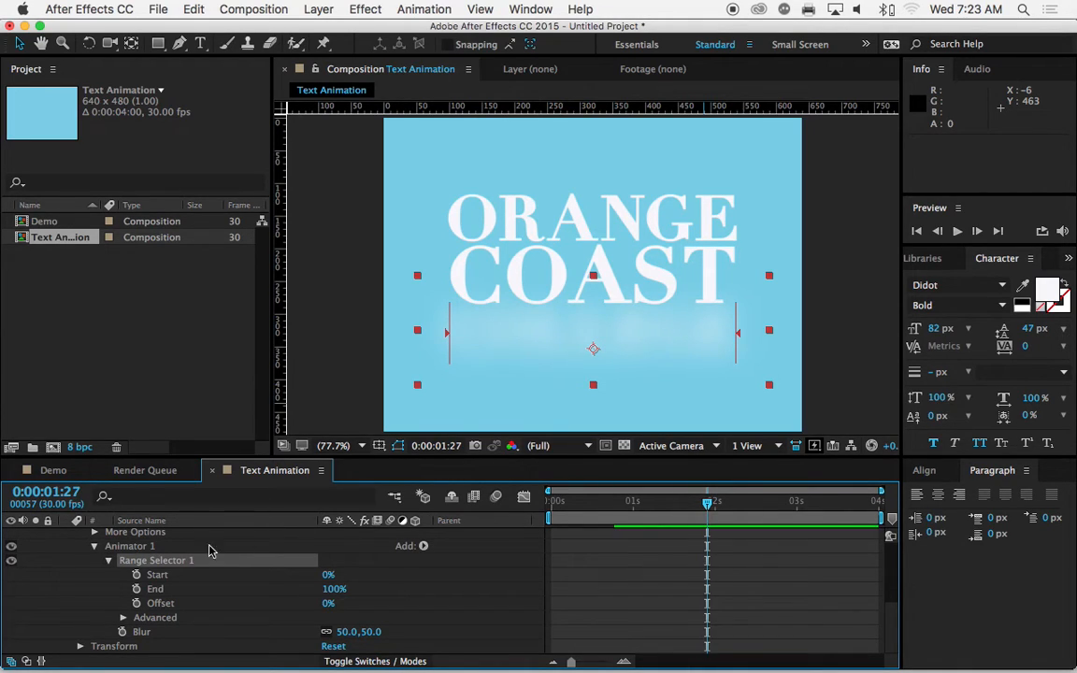
left_click(136, 575)
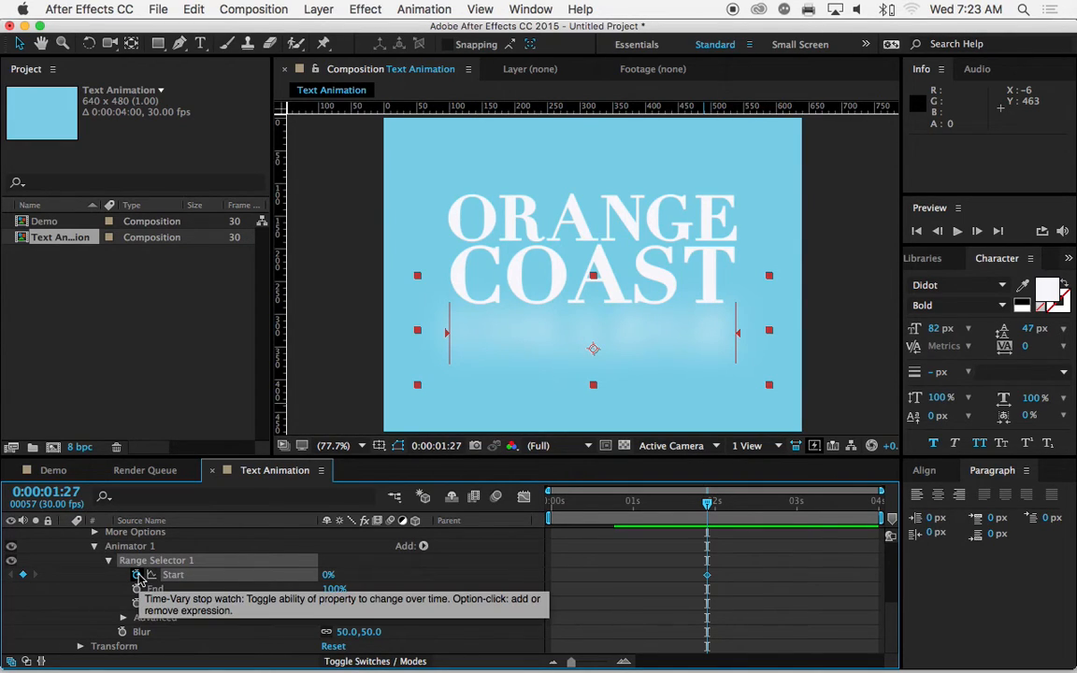
left_click_drag(709, 506, 761, 510)
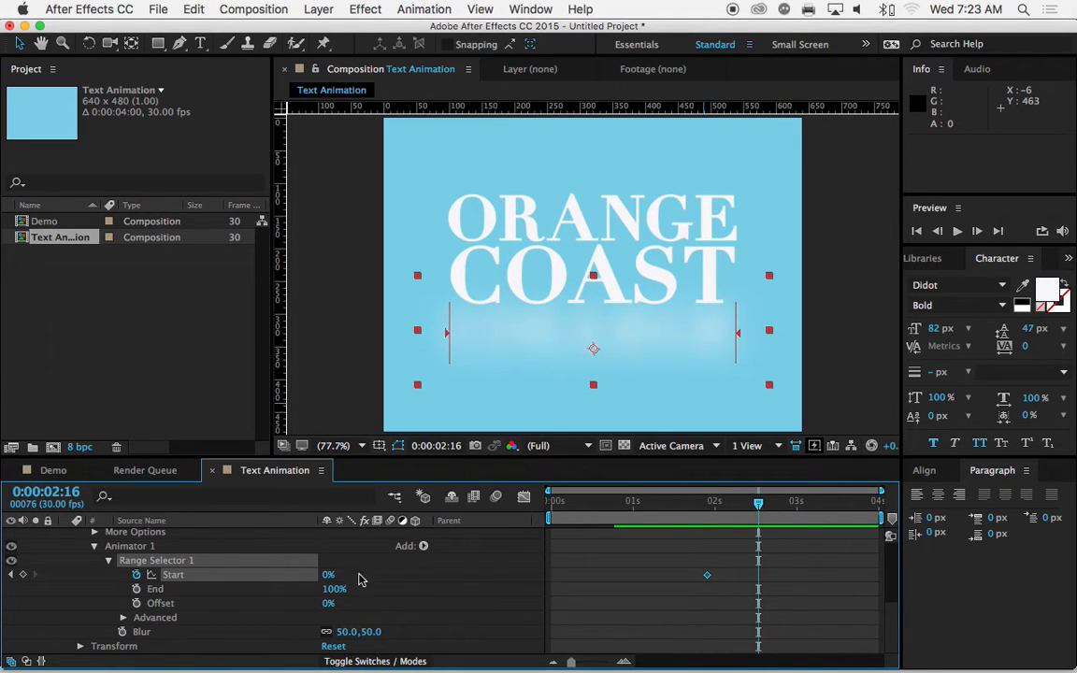
left_click_drag(328, 576, 418, 574)
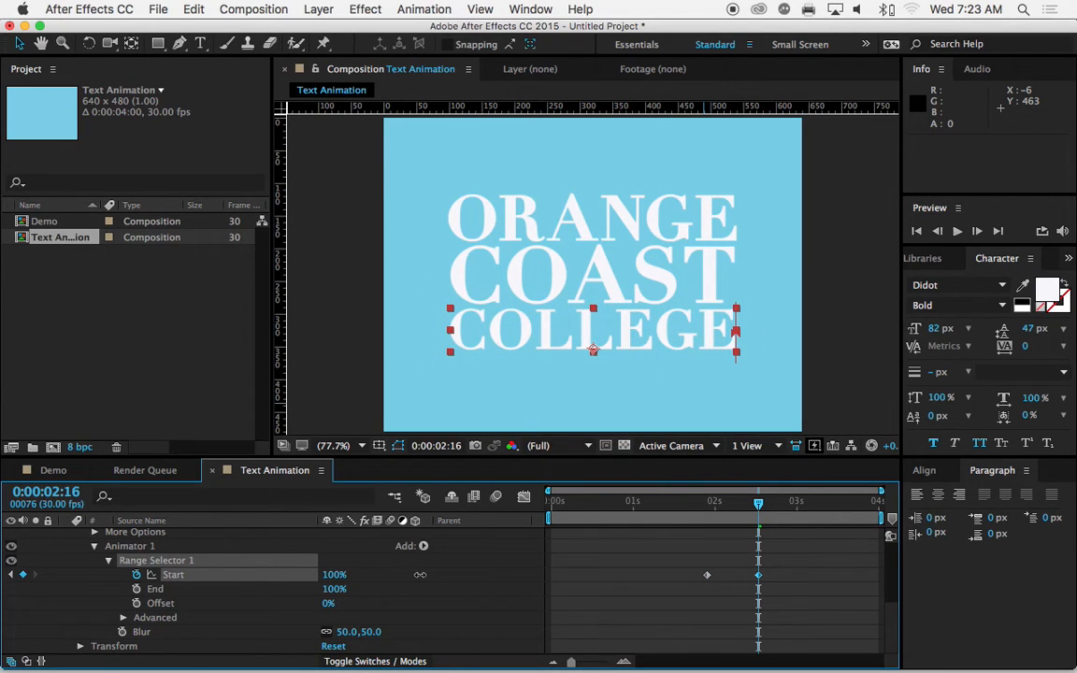
mouse_move(760, 508)
left_mouse_down()
mouse_move(724, 509)
mouse_move(759, 510)
left_mouse_up()
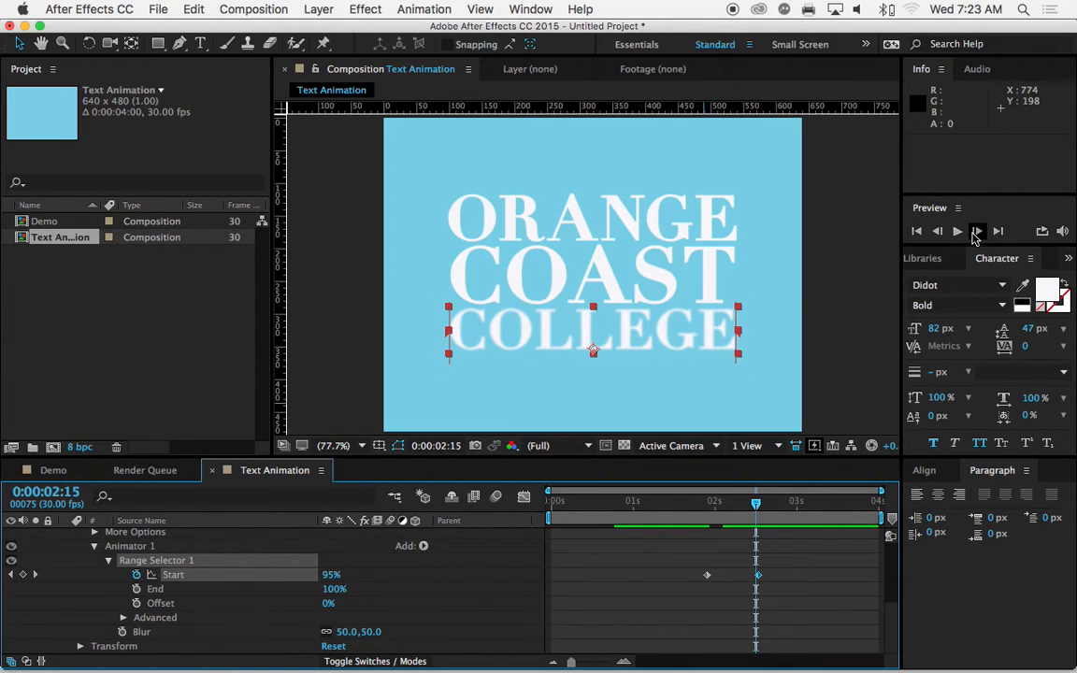
Step: Preview the full Text Animation composition, then stop playback and scrub to 0:00:02:18
left_click(959, 233)
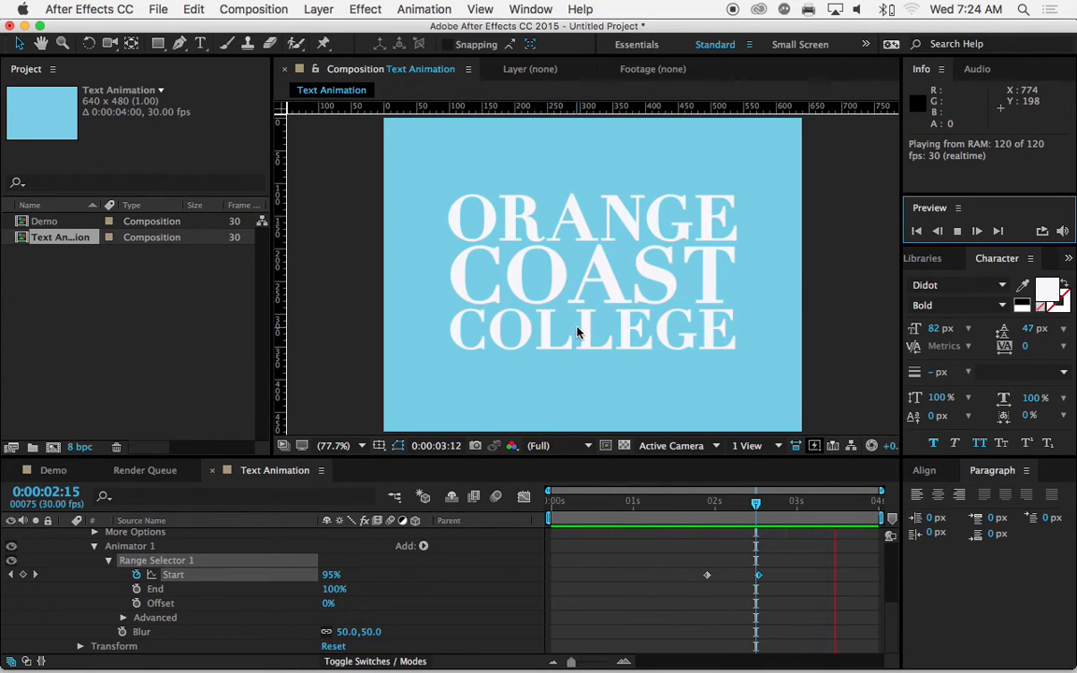
key("space")
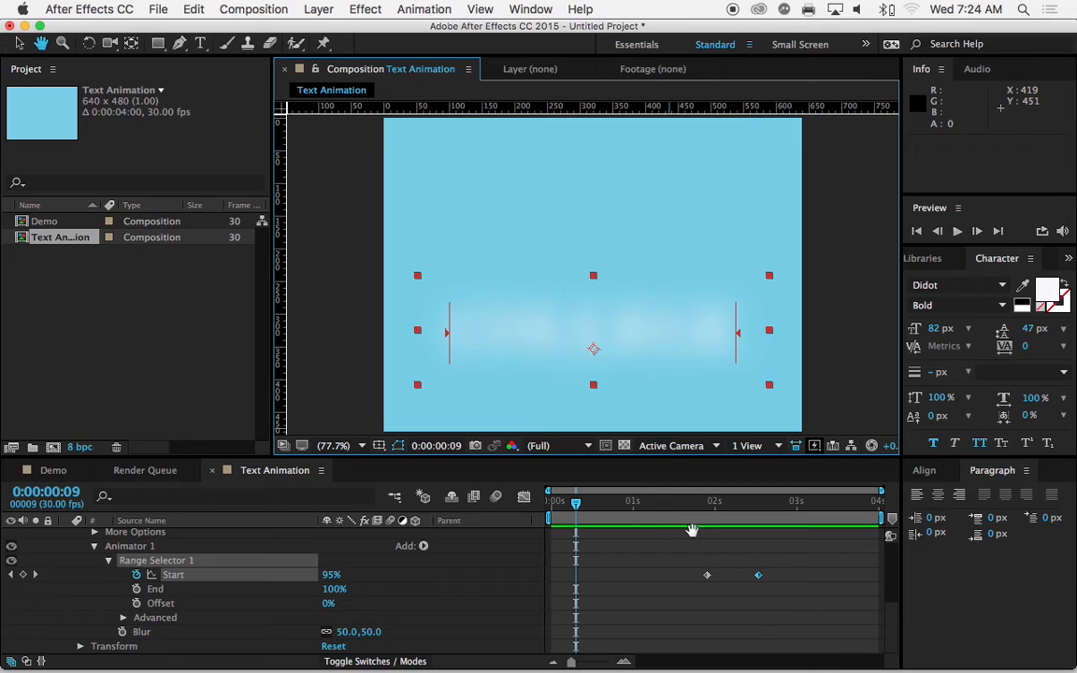
left_click_drag(780, 509, 763, 508)
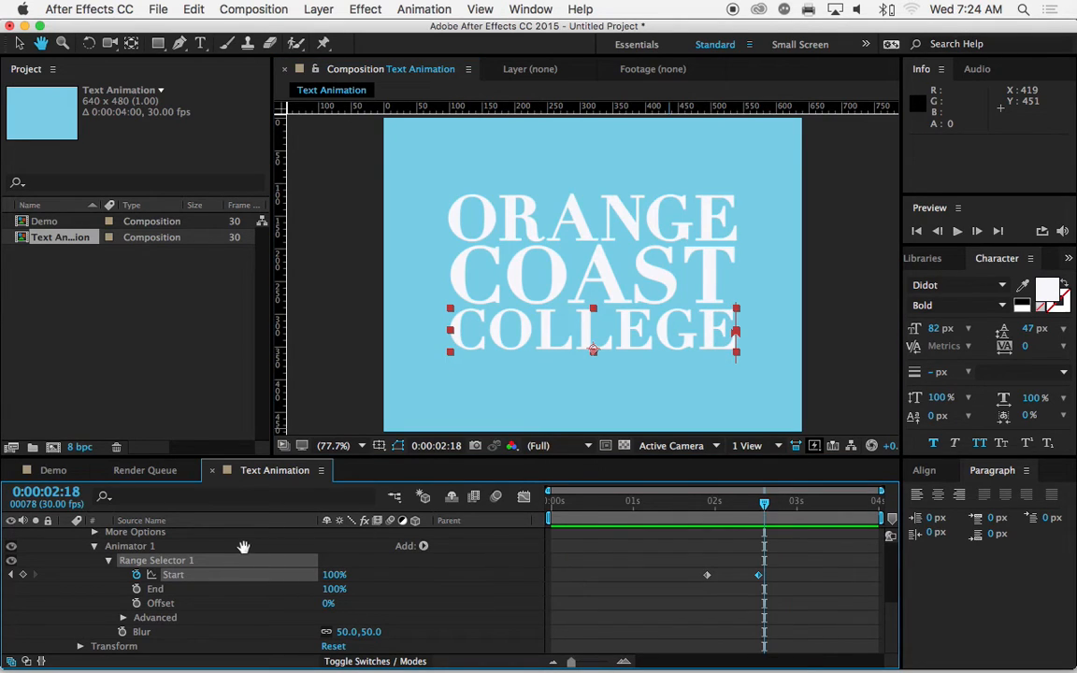
Step: Reduce the College layer's expanded properties to only its keyframed ones
scroll(202, 571, "up", 2)
scroll(202, 571, "up", 3)
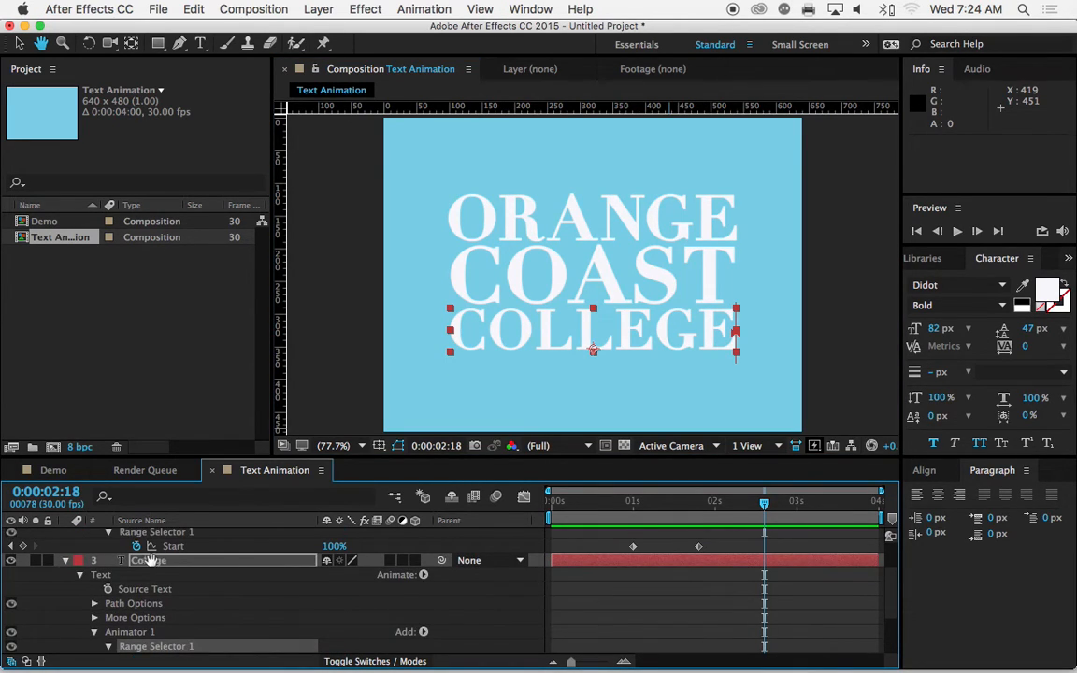
key("u")
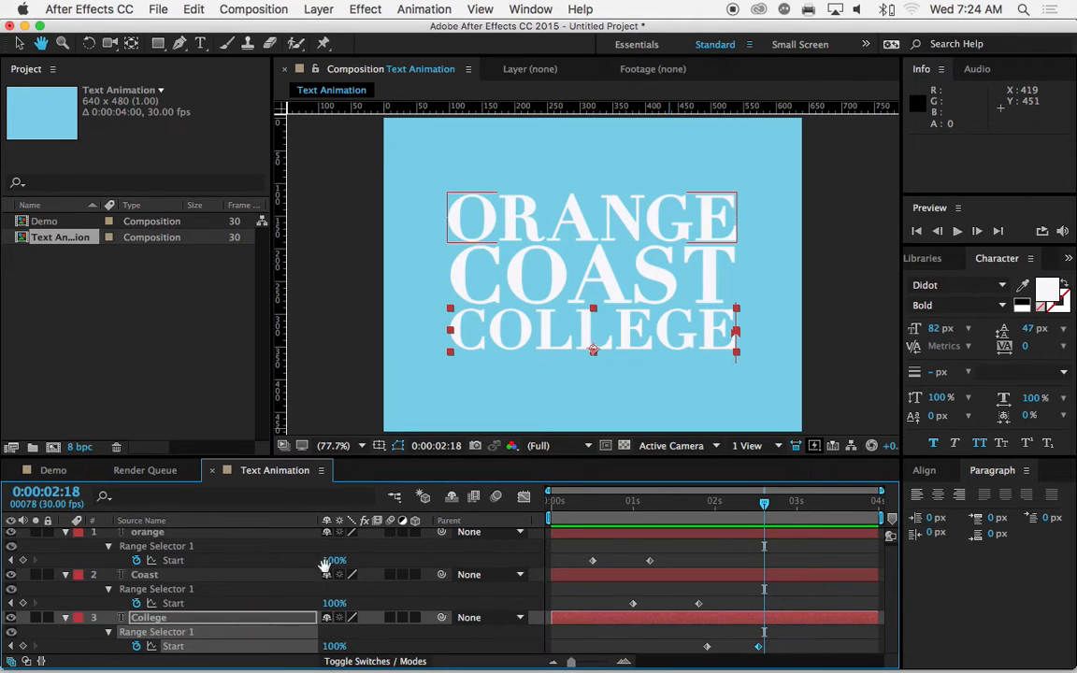
Step: Trim the College layer's start to 0:00:01:26, just before its first Start keyframe, and preview the animation
left_click_drag(763, 505, 709, 509)
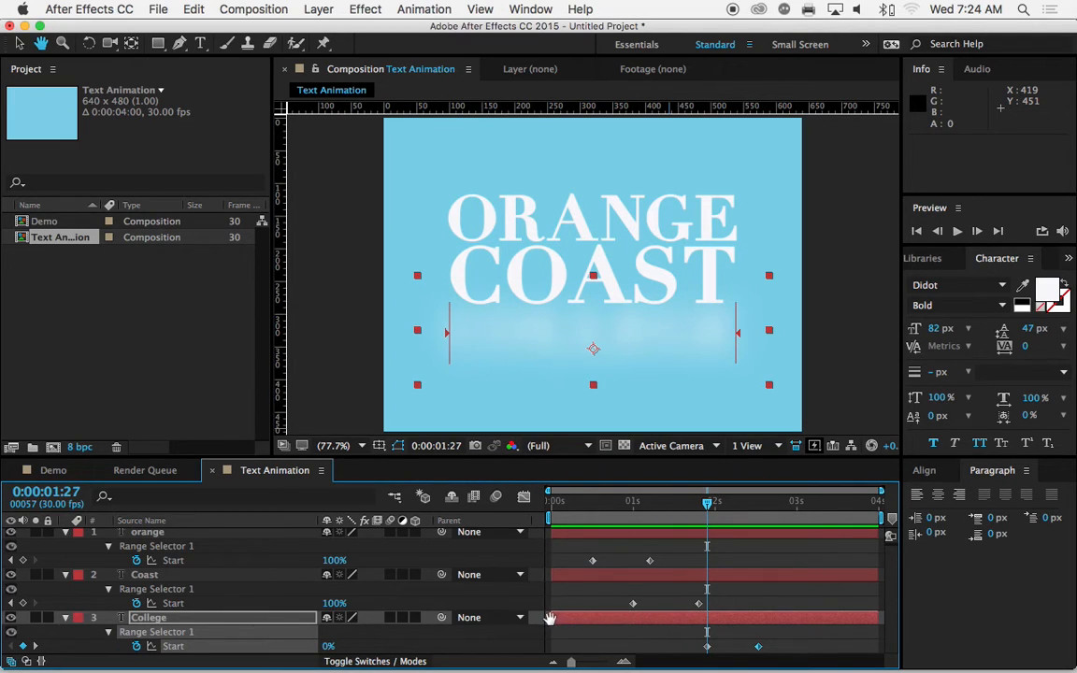
left_click(19, 45)
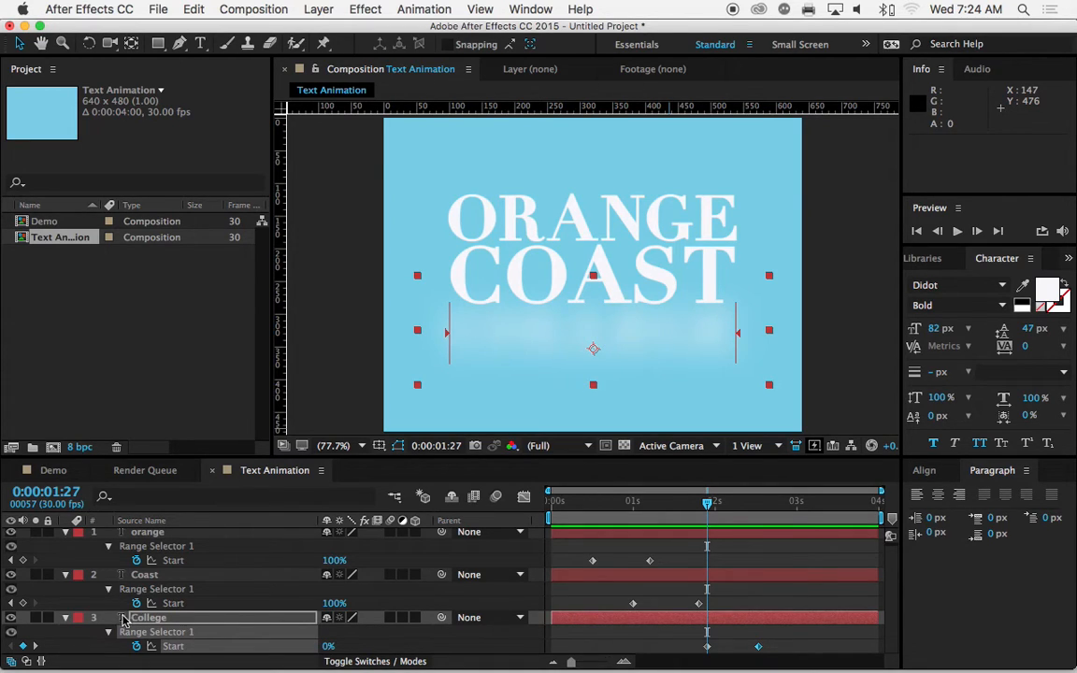
left_click_drag(552, 618, 705, 620)
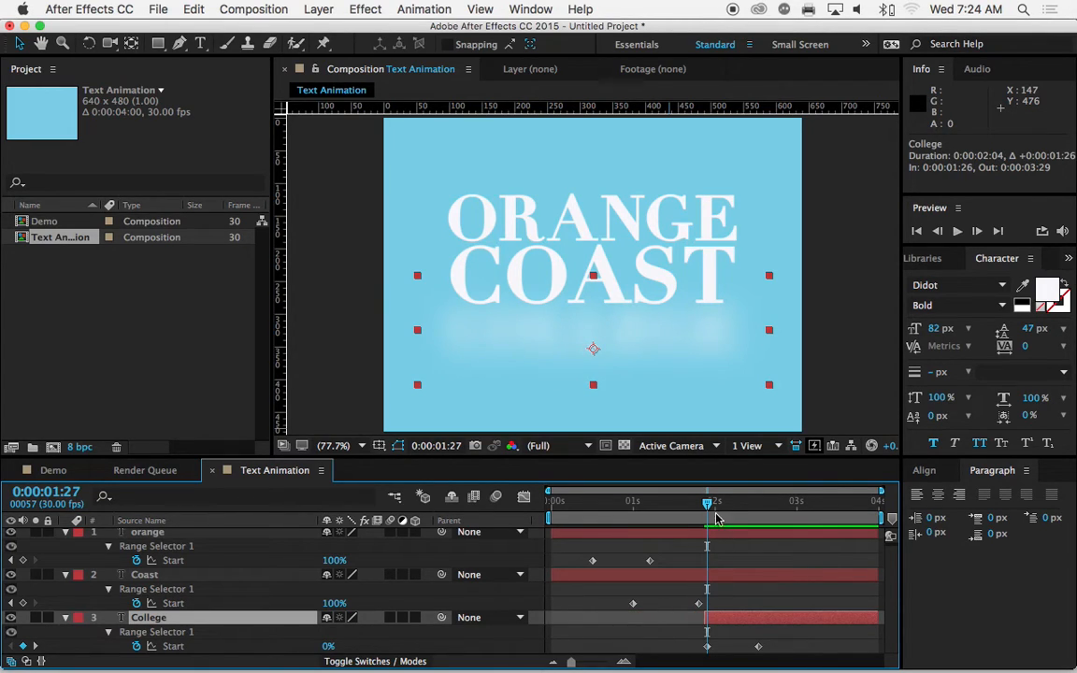
left_click_drag(708, 506, 682, 519)
left_click(957, 231)
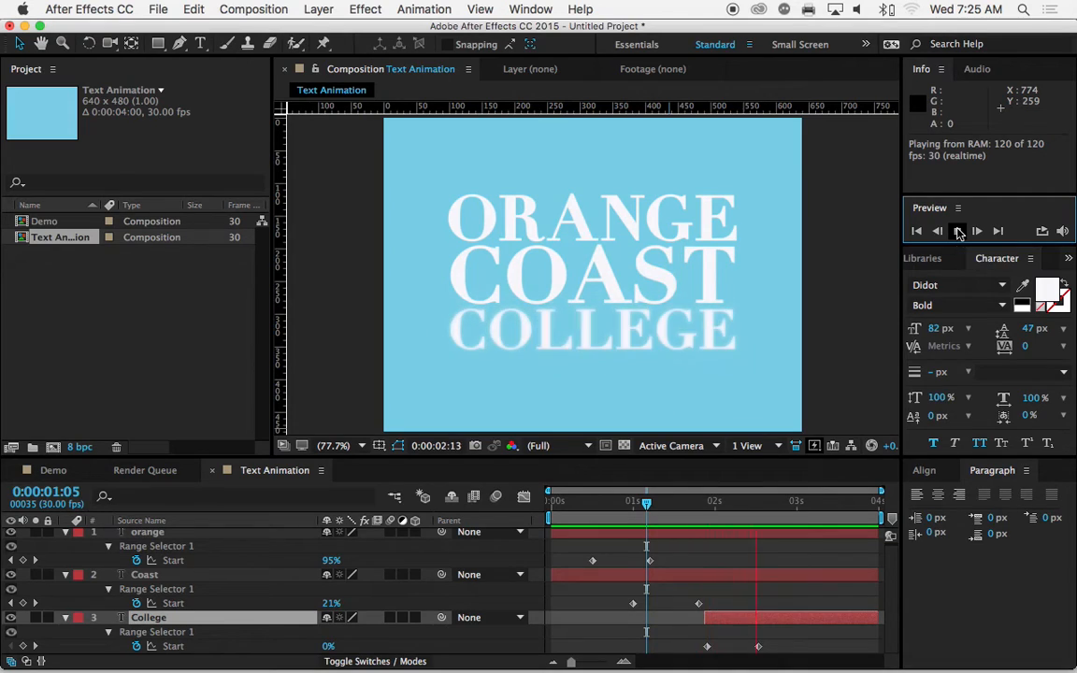
left_click(958, 233)
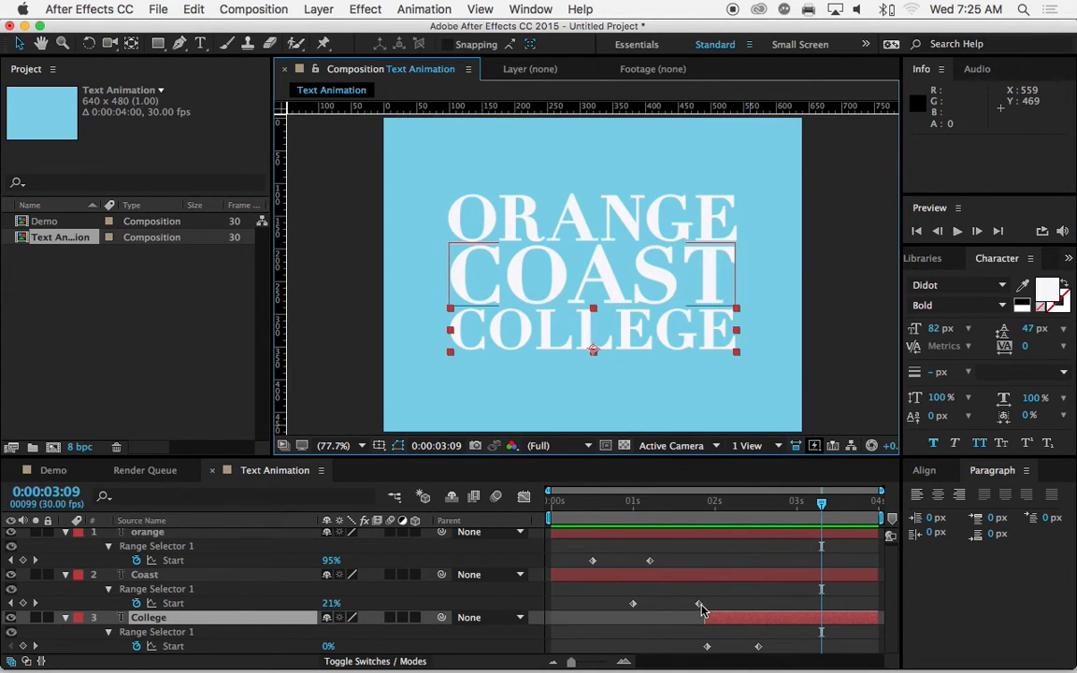
Step: Move the Coast layer's second Start keyframe earlier to about 0:00:01:21 and preview the new timing
left_click_drag(699, 603, 690, 604)
left_click_drag(685, 502, 597, 510)
key("space")
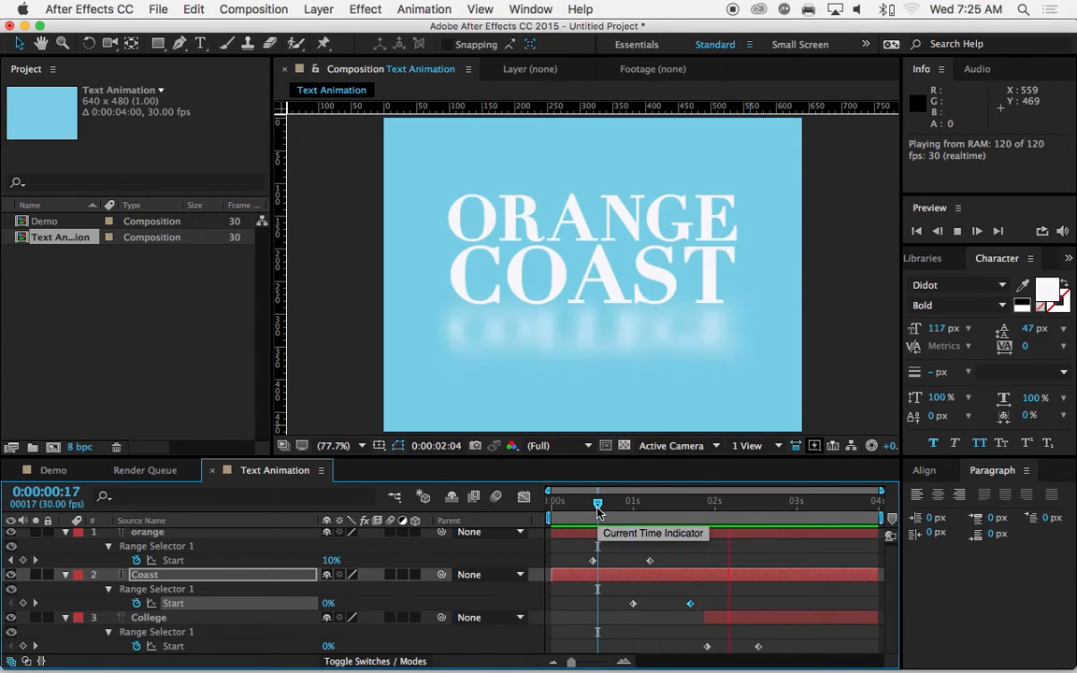
key("space")
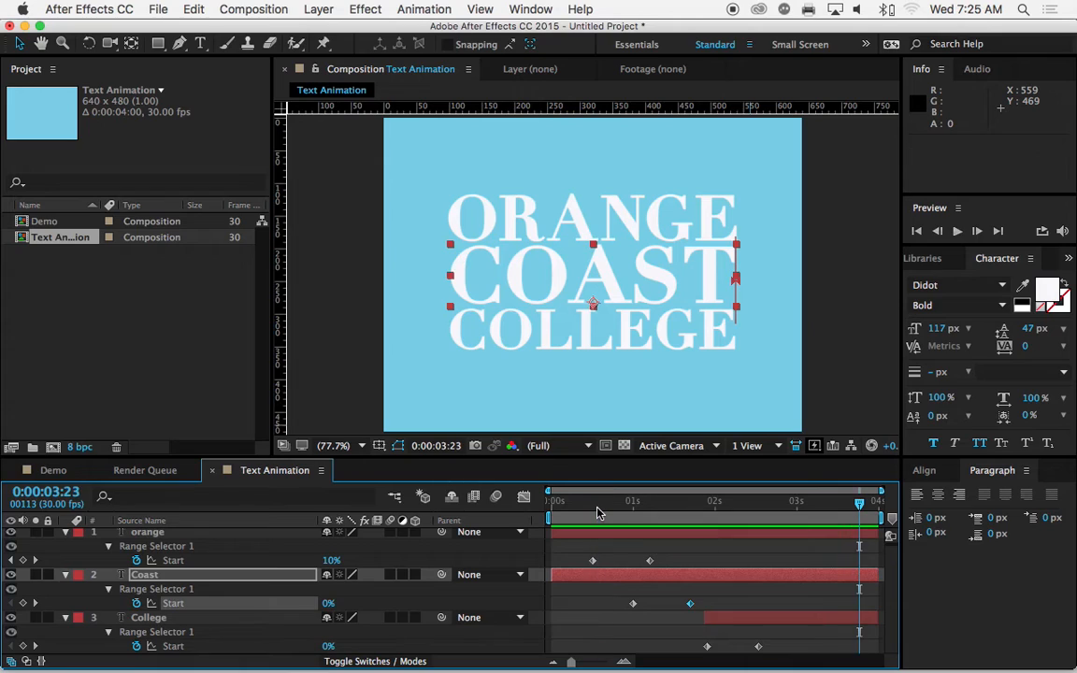
Step: Add a 100% Opacity keyframe at 0:00:03:16 to the orange, Coast and College layers together
mouse_move(859, 505)
left_mouse_down()
mouse_move(551, 508)
mouse_move(821, 506)
mouse_move(810, 517)
mouse_move(719, 515)
mouse_move(841, 517)
left_mouse_up()
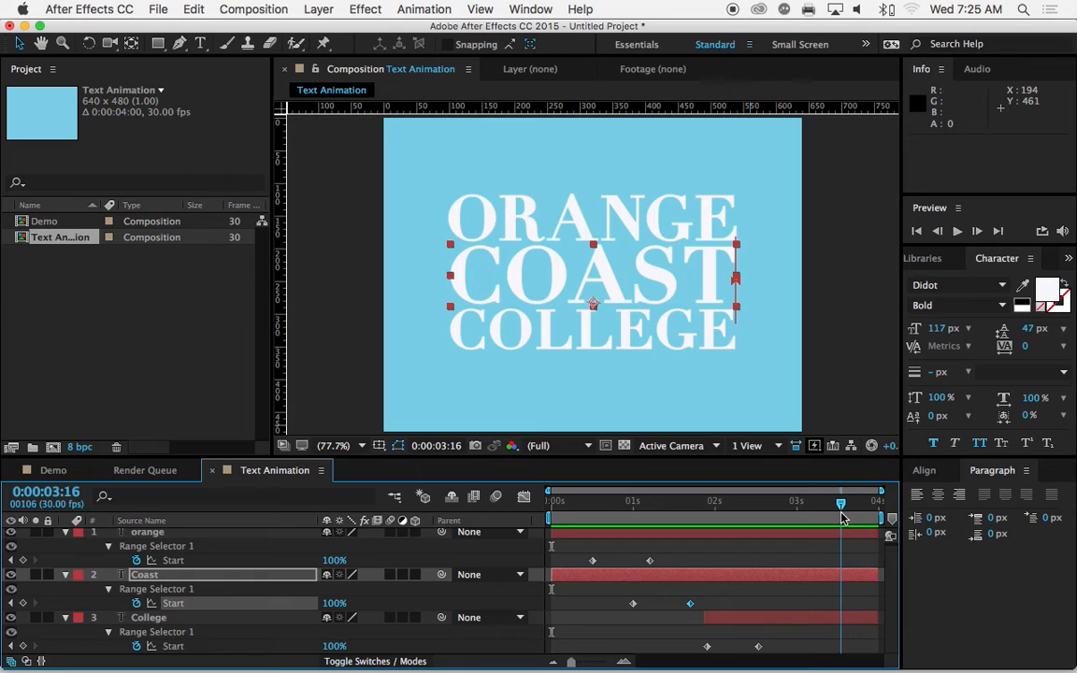
scroll(290, 565, "up", 1)
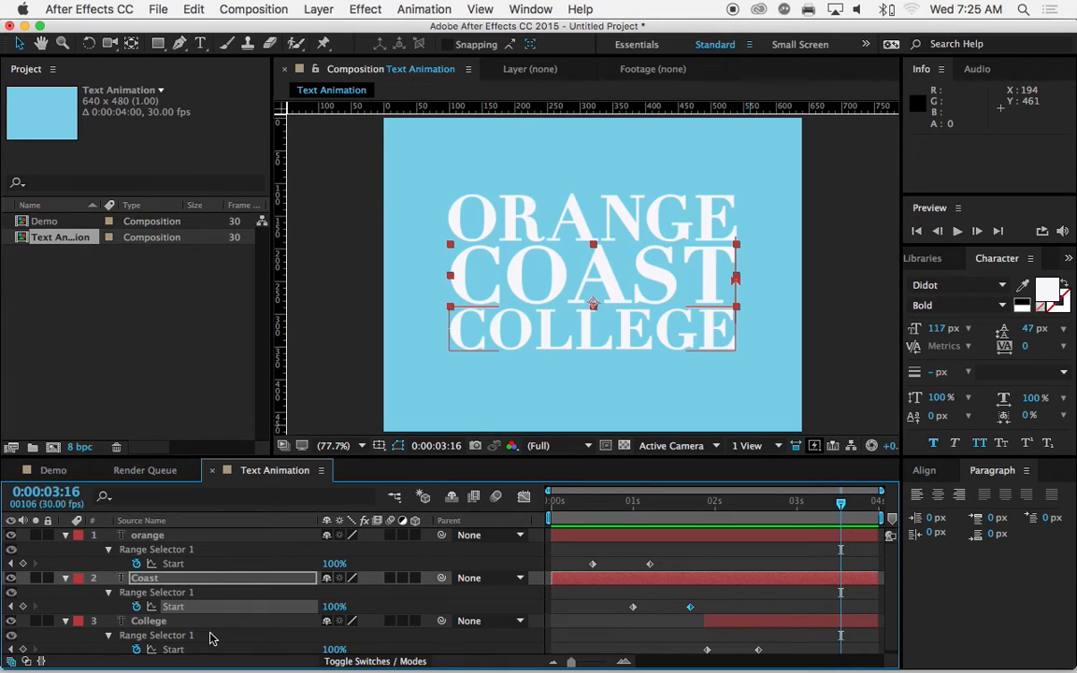
left_click(206, 536)
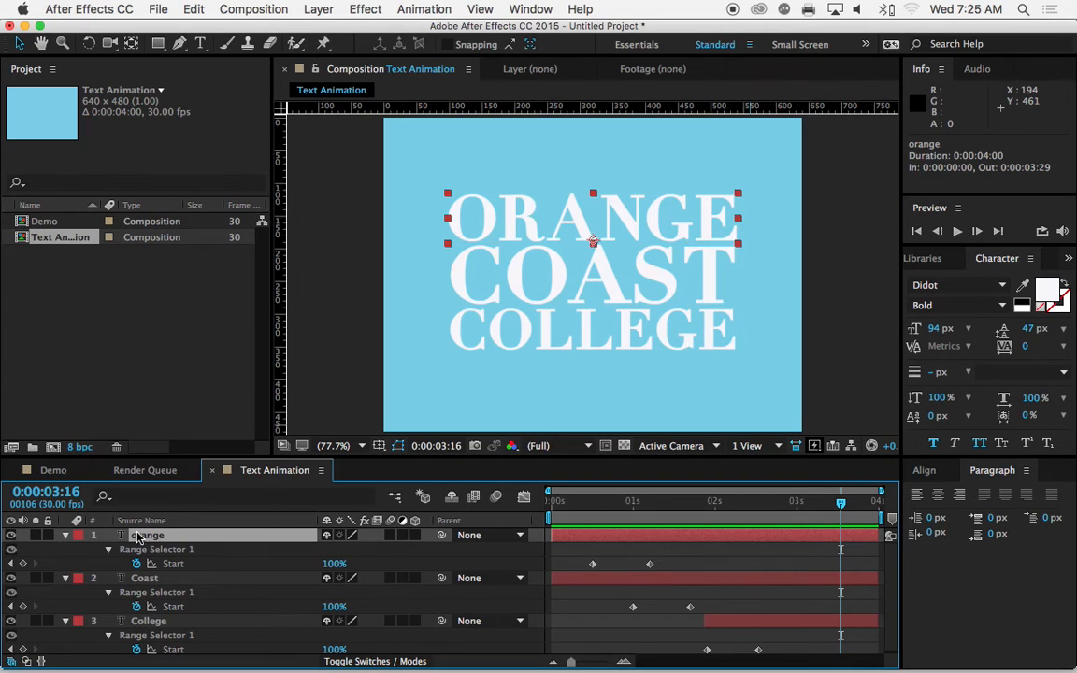
left_click(159, 579, "shift")
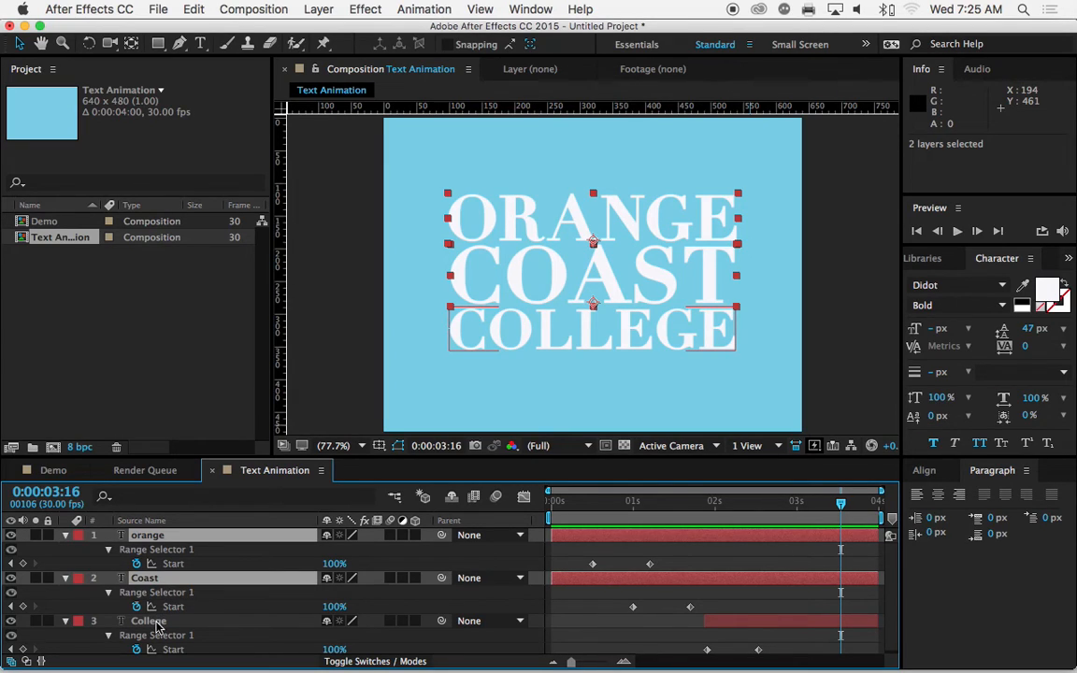
left_click(158, 625, "shift")
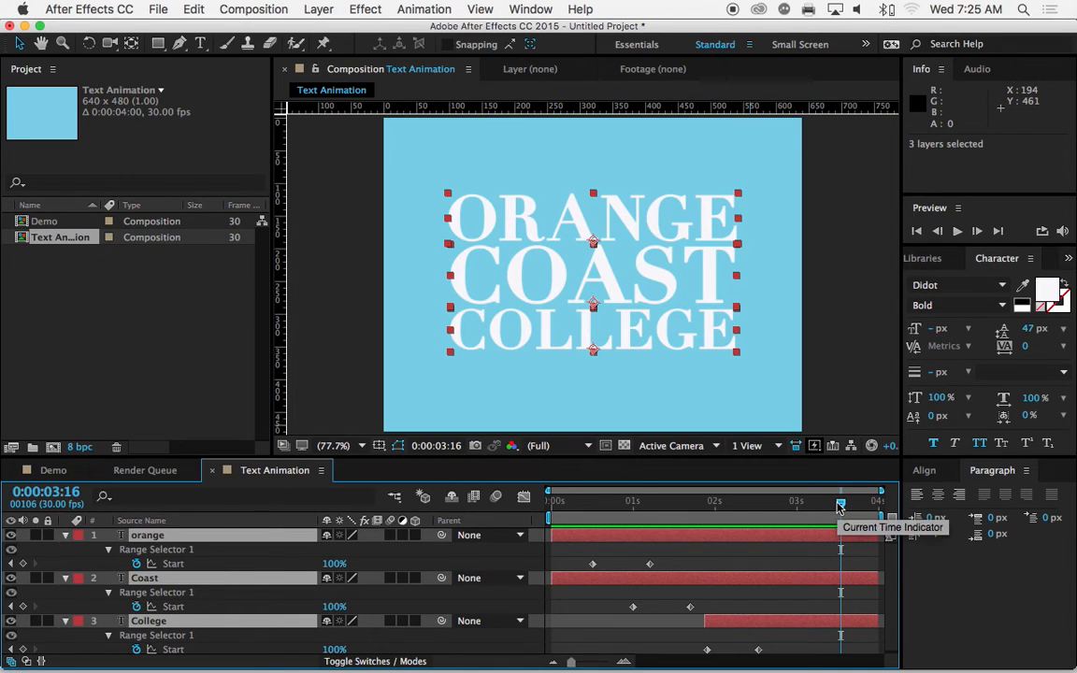
key("alt+shift+t")
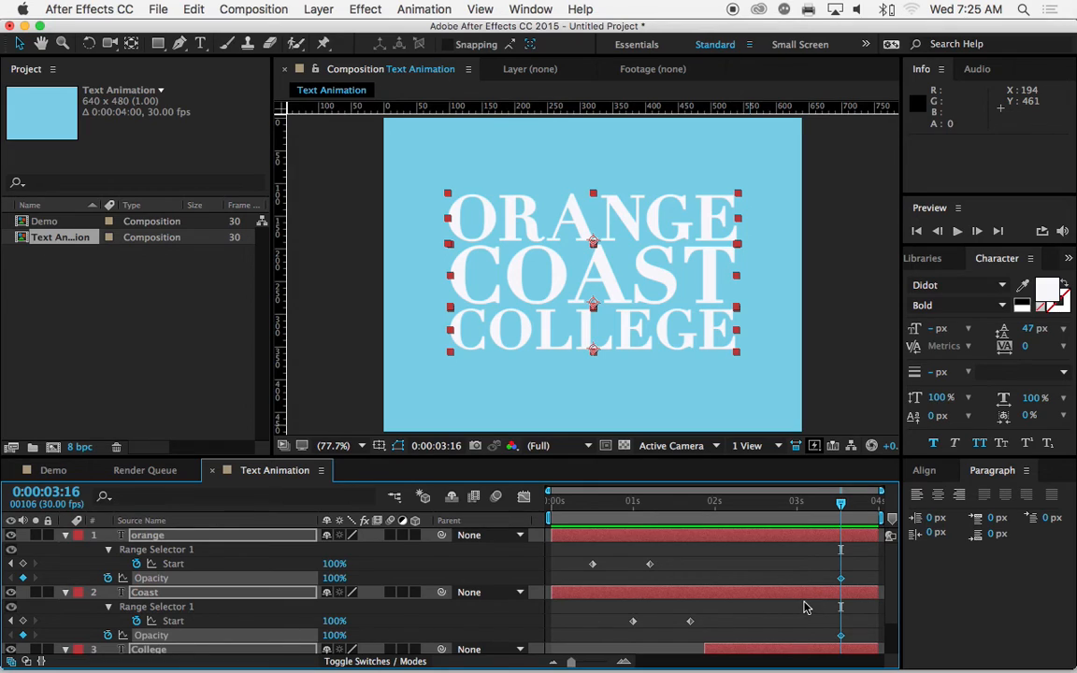
Step: Keyframe the Opacity of all three text layers to 0% at 0:00:03:28 and preview the fade-out
scroll(804, 607, "down", 2)
scroll(803, 607, "up", 2)
left_click_drag(840, 503, 875, 505)
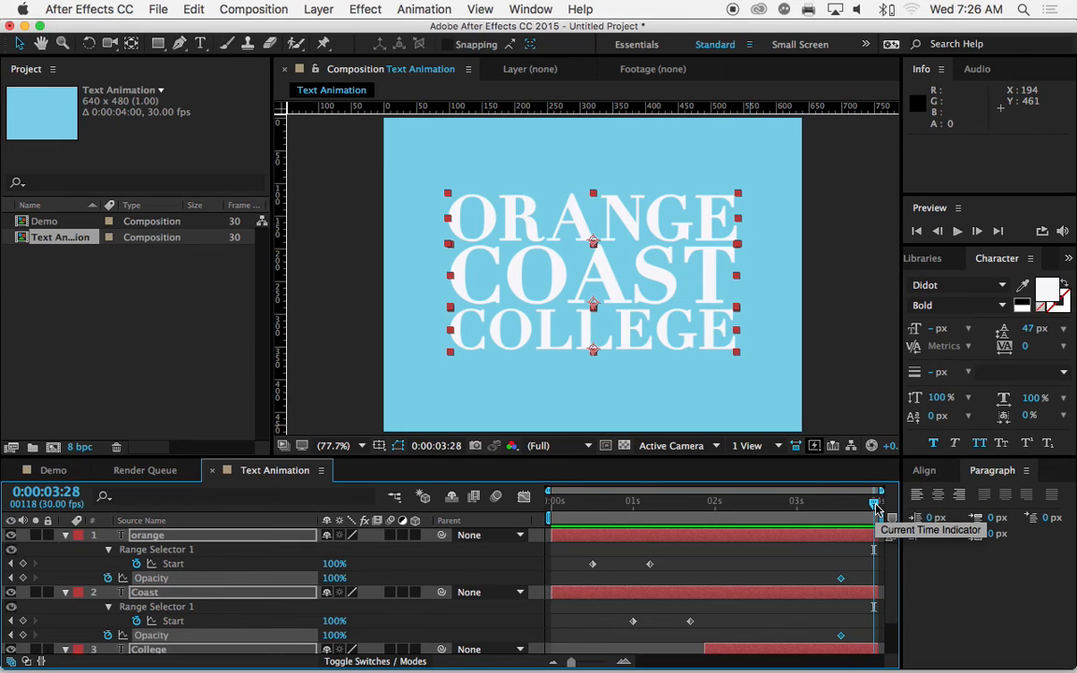
key("super+v")
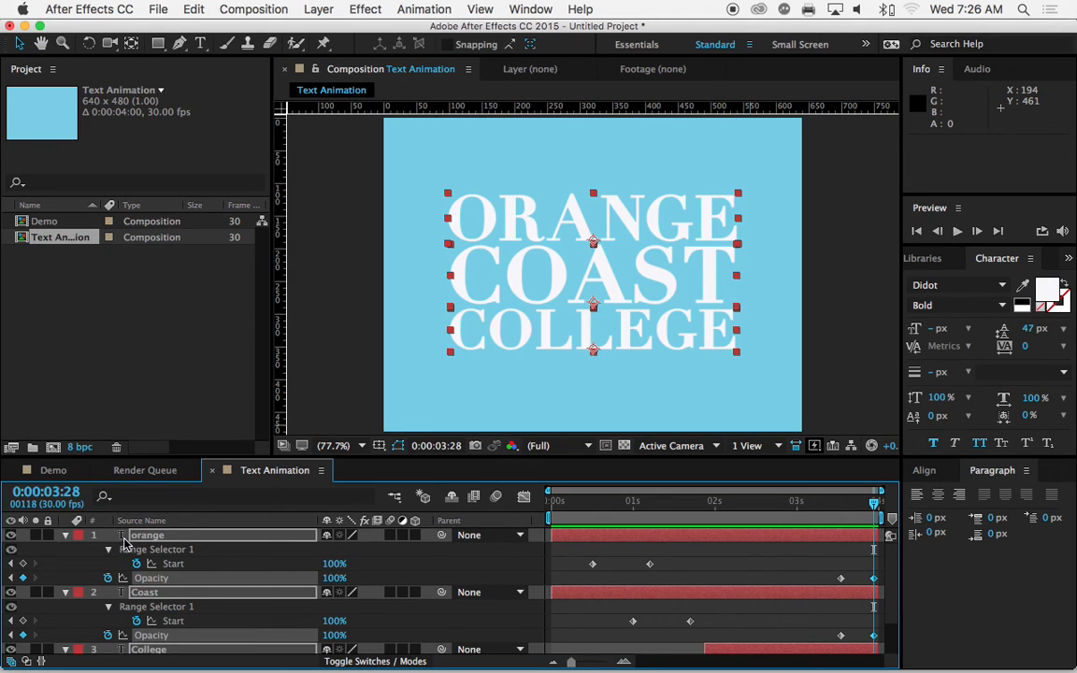
left_click_drag(333, 578, 216, 519)
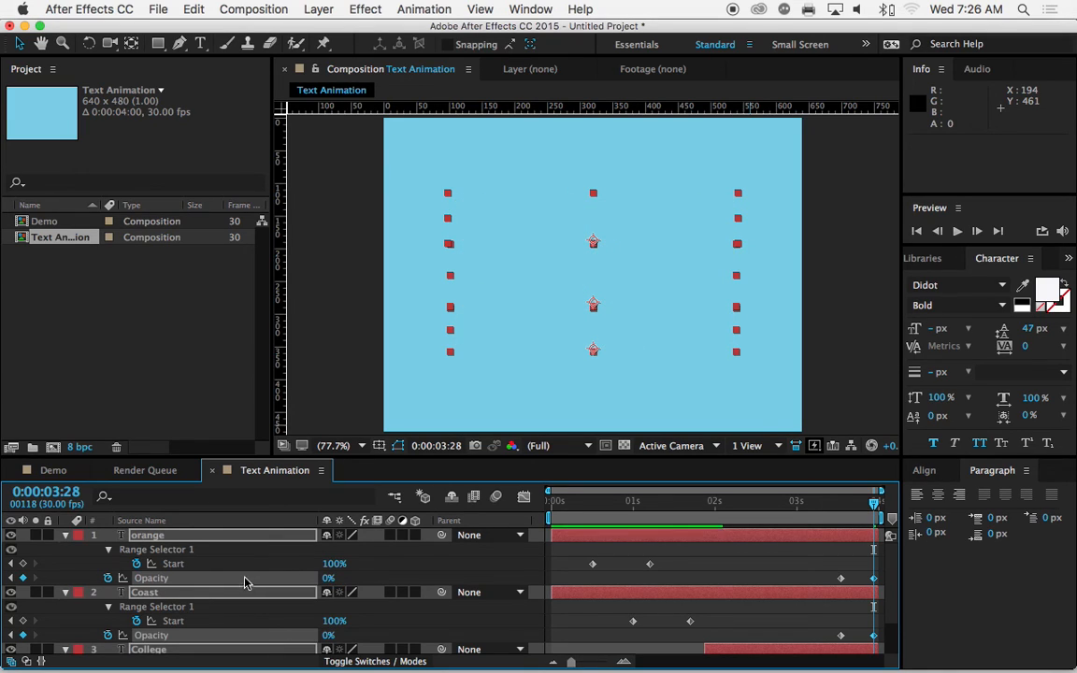
left_click(957, 232)
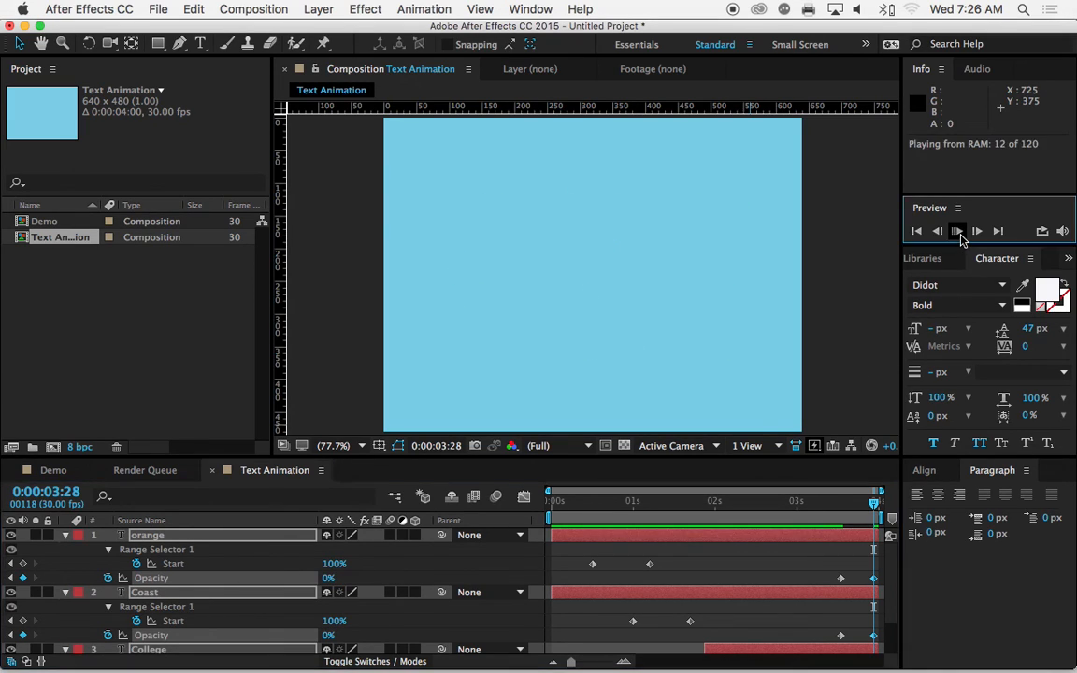